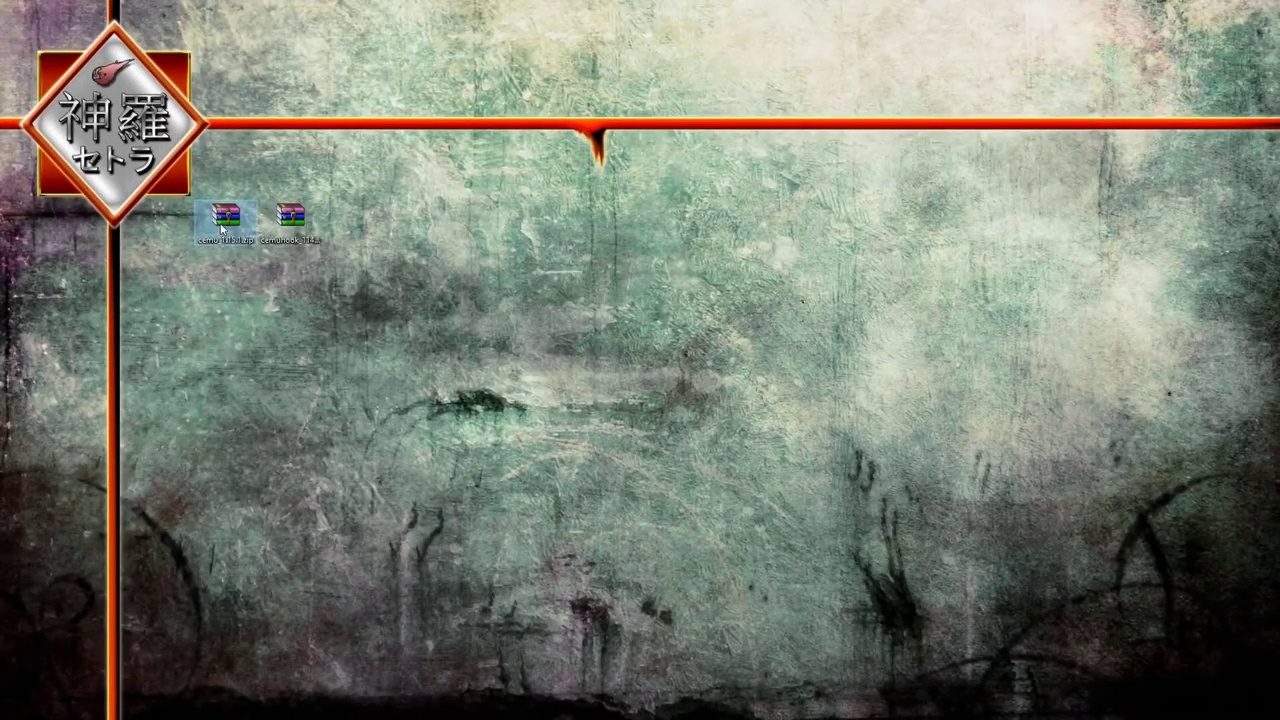
Extract cemu_1.15.1.zip into a cemu_1.15.1 folder on the desktop and open the inner cemu_1.15.1 folder
{"action": "right_click", "coordinate": [224, 222]}
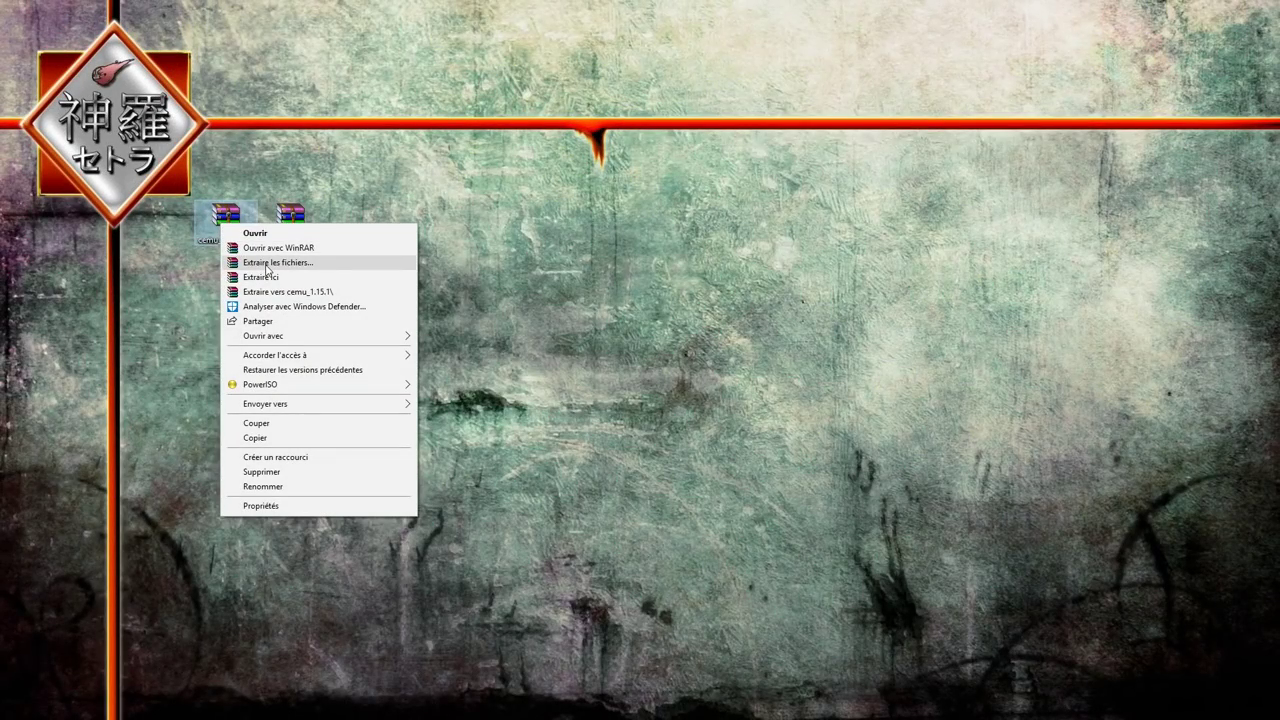
{"action": "left_click", "coordinate": [267, 264]}
{"action": "left_click", "coordinate": [678, 500]}
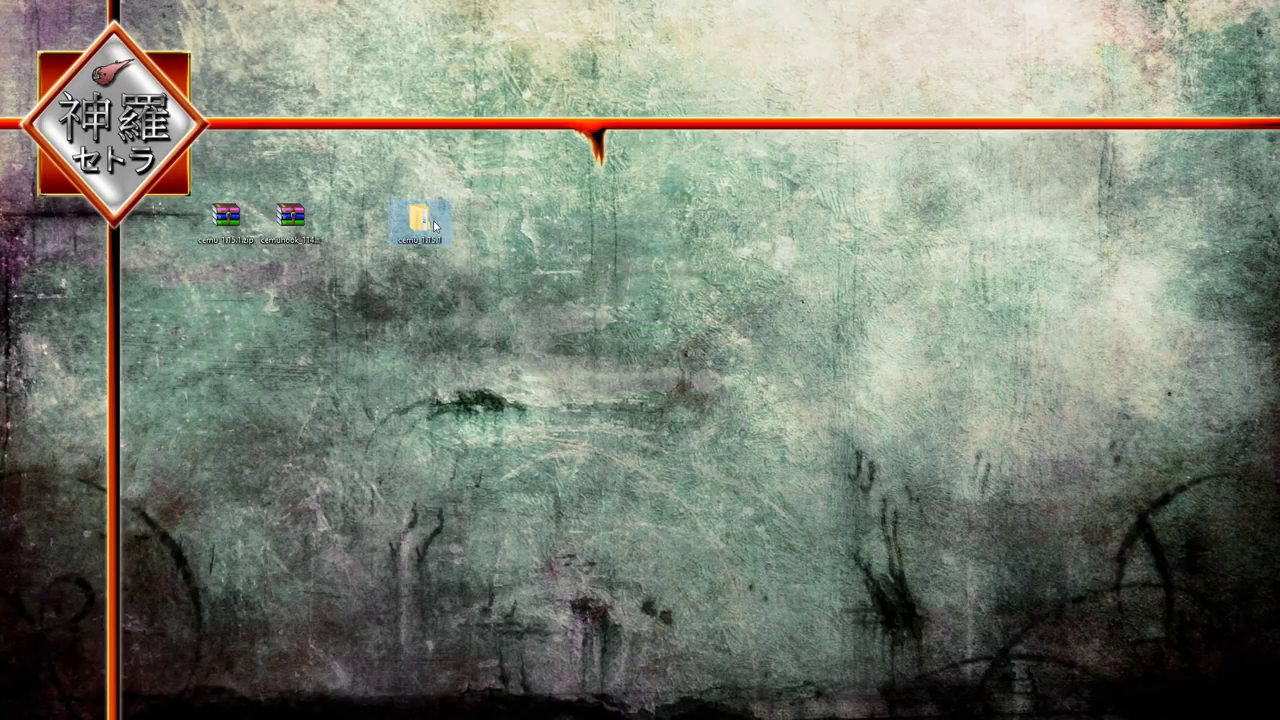
{"action": "double_click", "coordinate": [420, 222]}
{"action": "double_click", "coordinate": [657, 312]}
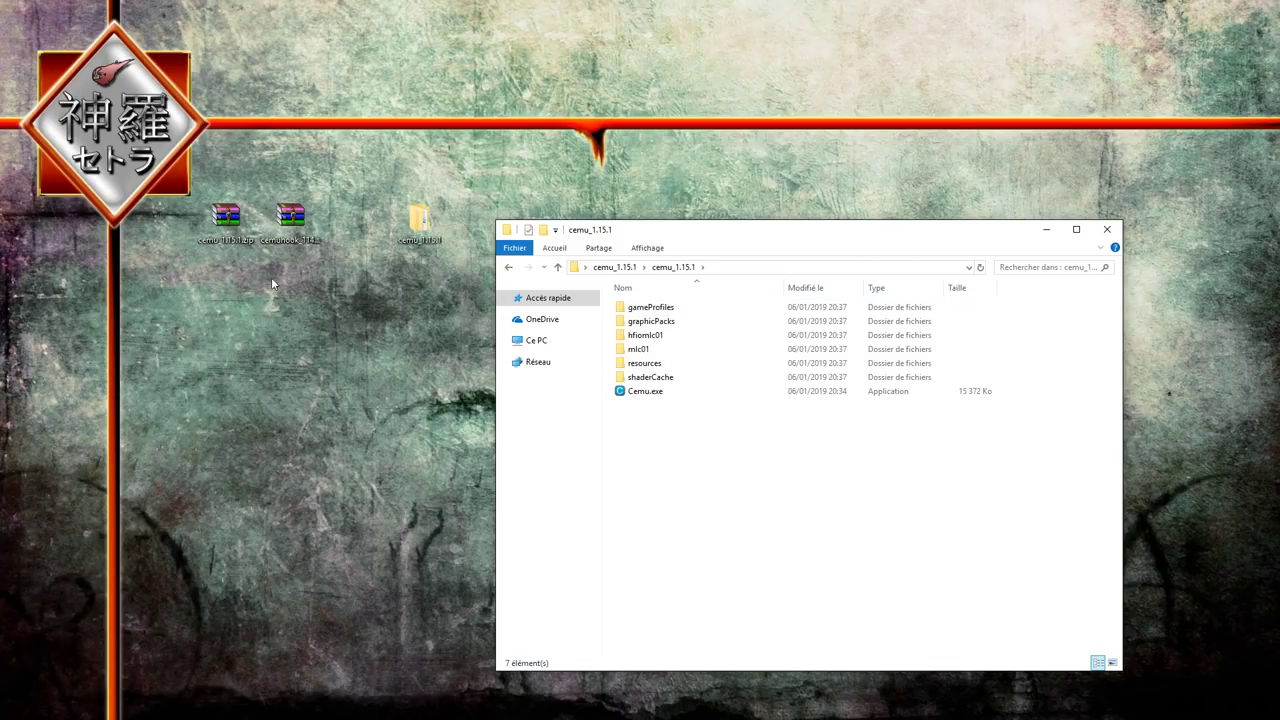
Move the cemuhook archive into the cemu_1.15.1 folder, extract its contents there, and take the archive back out of the folder
{"action": "left_click_drag", "start_coordinate": [290, 218], "coordinate": [785, 568]}
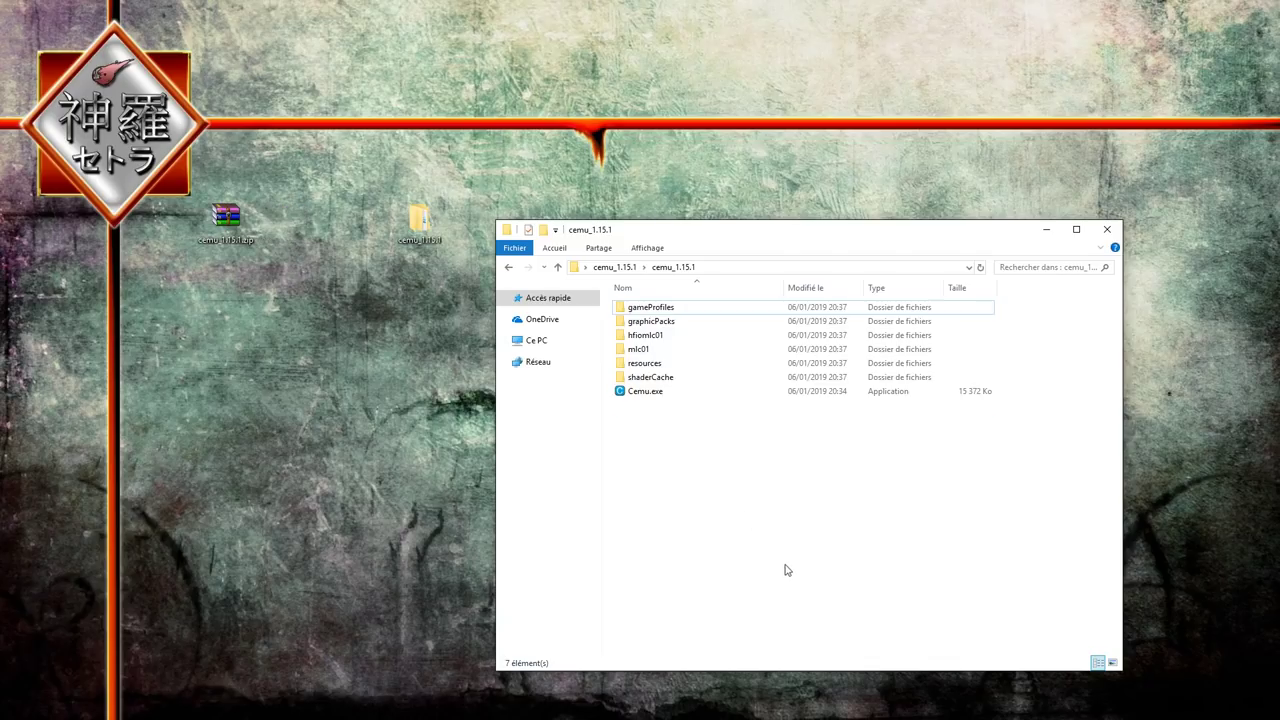
{"action": "right_click", "coordinate": [694, 405]}
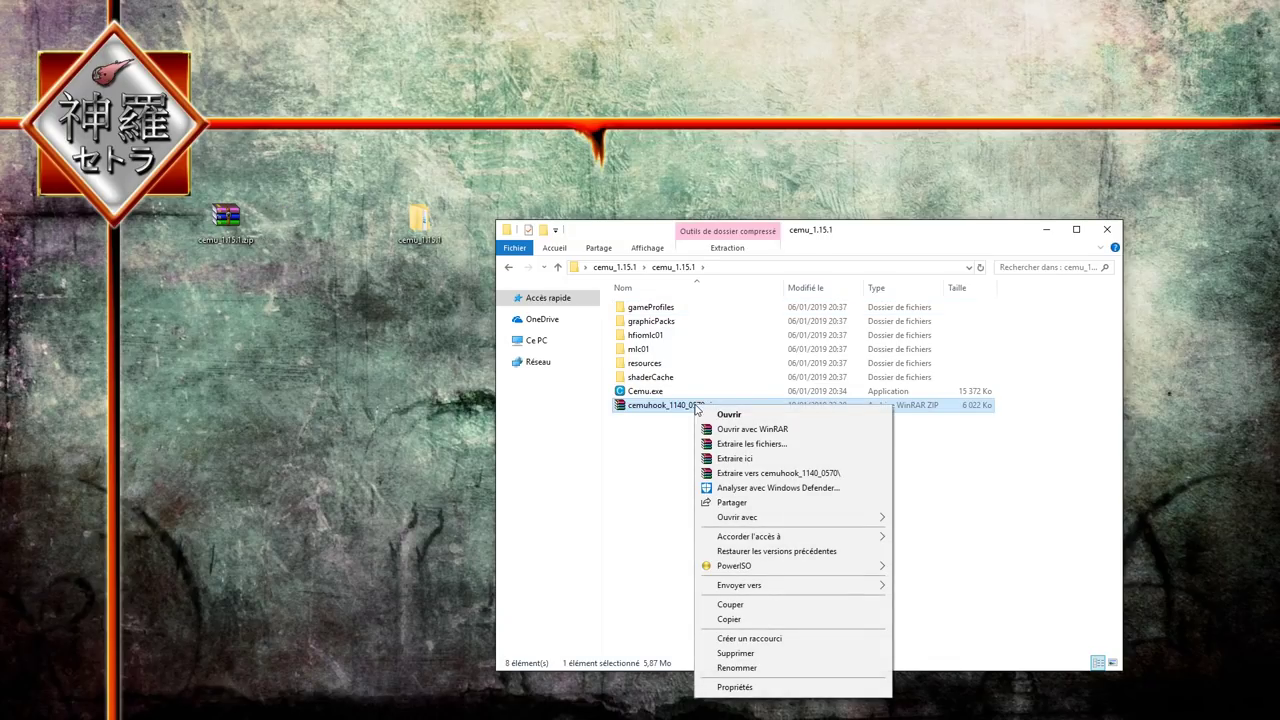
{"action": "left_click", "coordinate": [746, 459]}
{"action": "left_click_drag", "start_coordinate": [690, 405], "coordinate": [300, 410]}
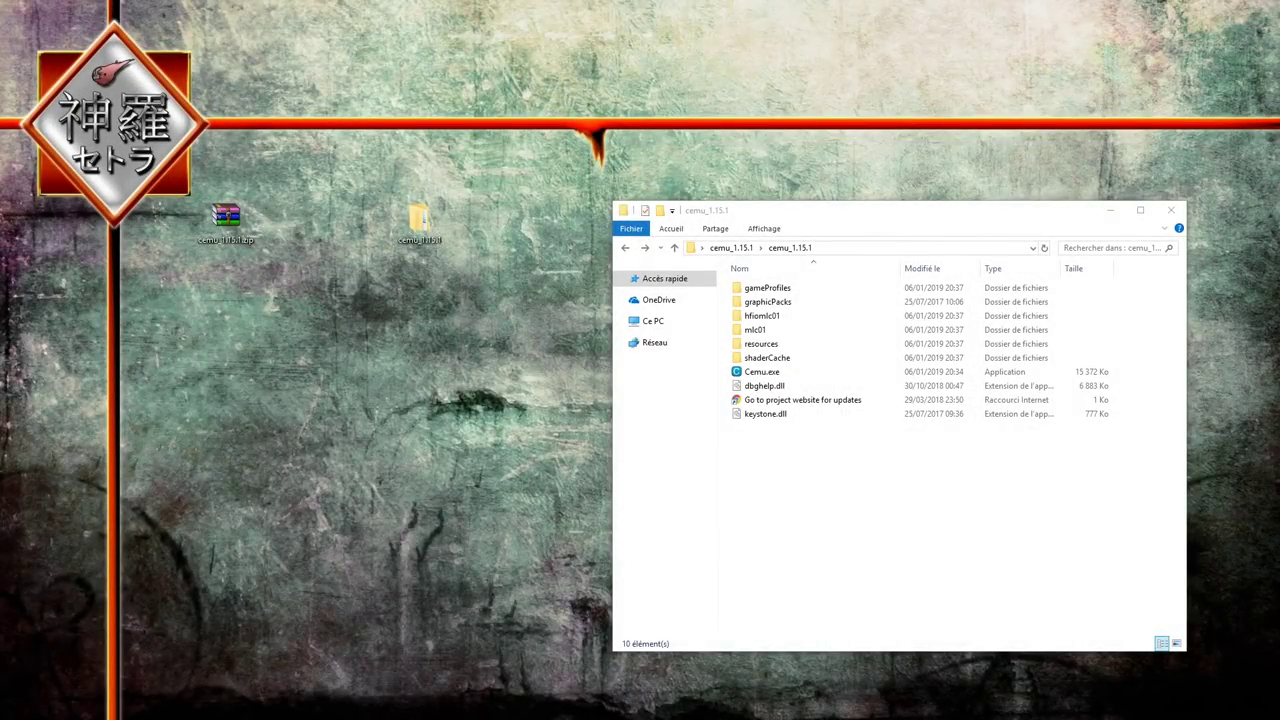
Place the old cemu_1.12.2 folder window beside the new cemu_1.15.1 one and move the new folder's mlc01 to the desktop
{"action": "left_click_drag", "start_coordinate": [866, 210], "coordinate": [937, 199]}
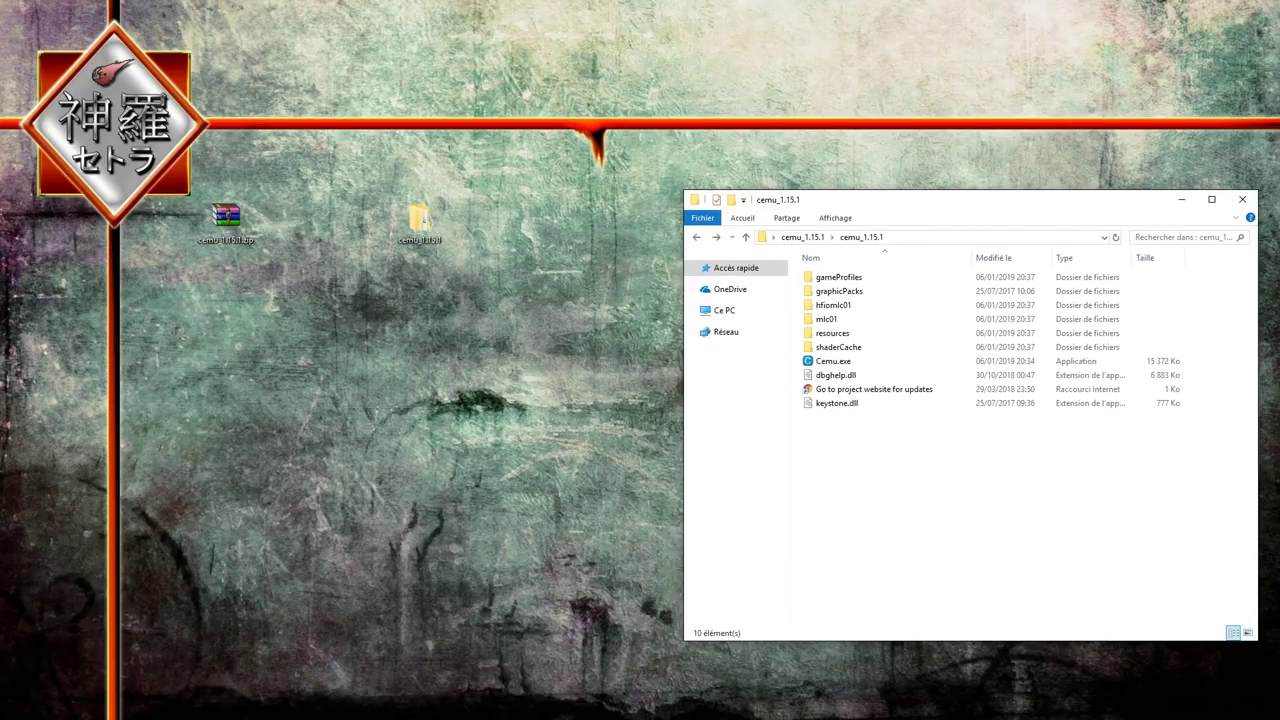
{"action": "key", "text": "alt+Tab"}
{"action": "left_click_drag", "start_coordinate": [50, 198], "coordinate": [318, 193]}
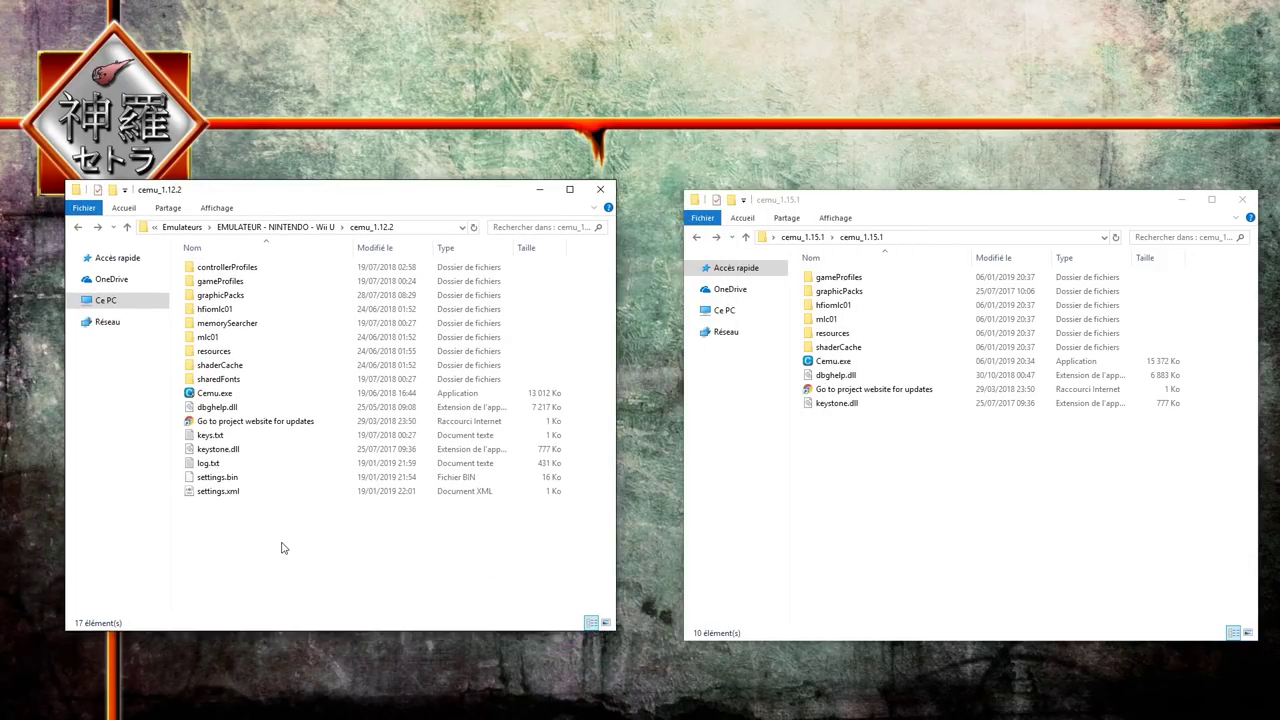
{"action": "left_click", "coordinate": [889, 489]}
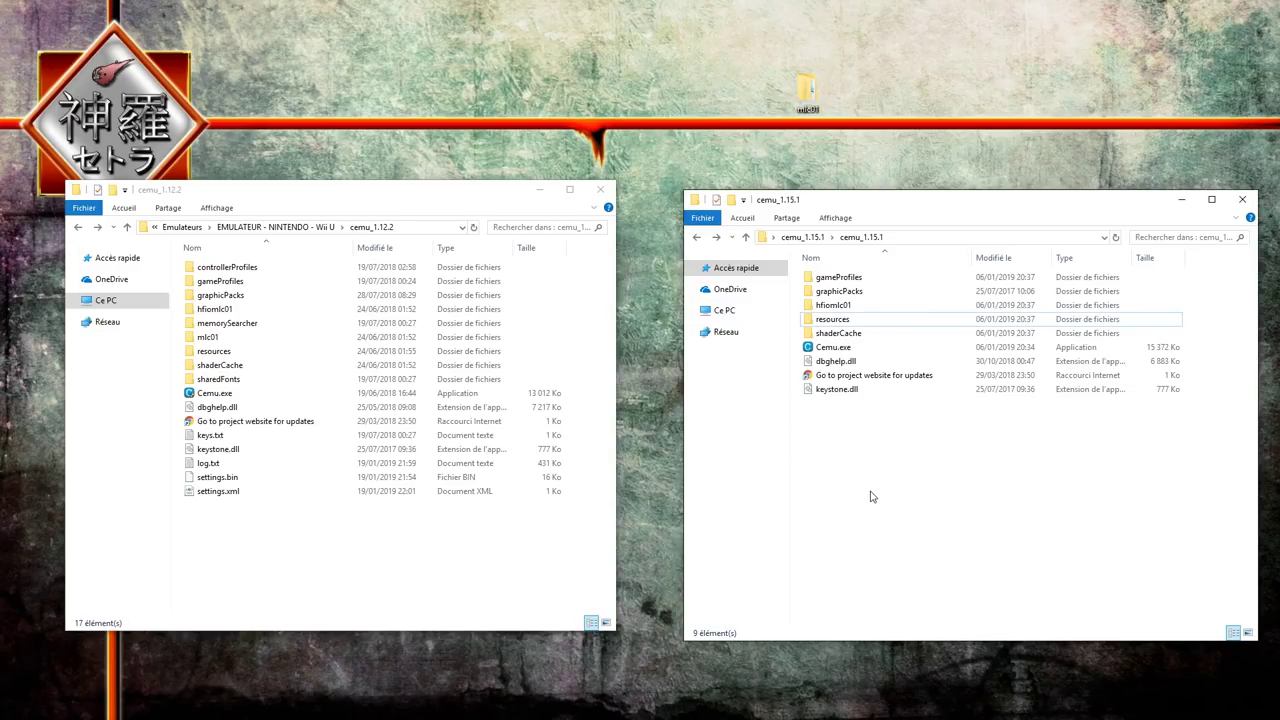
Copy settings.bin, settings.xml, shaderCache, controllerProfiles and mlc01 from the cemu_1.12.2 folder
{"action": "left_click_drag", "start_coordinate": [246, 521], "coordinate": [232, 479]}
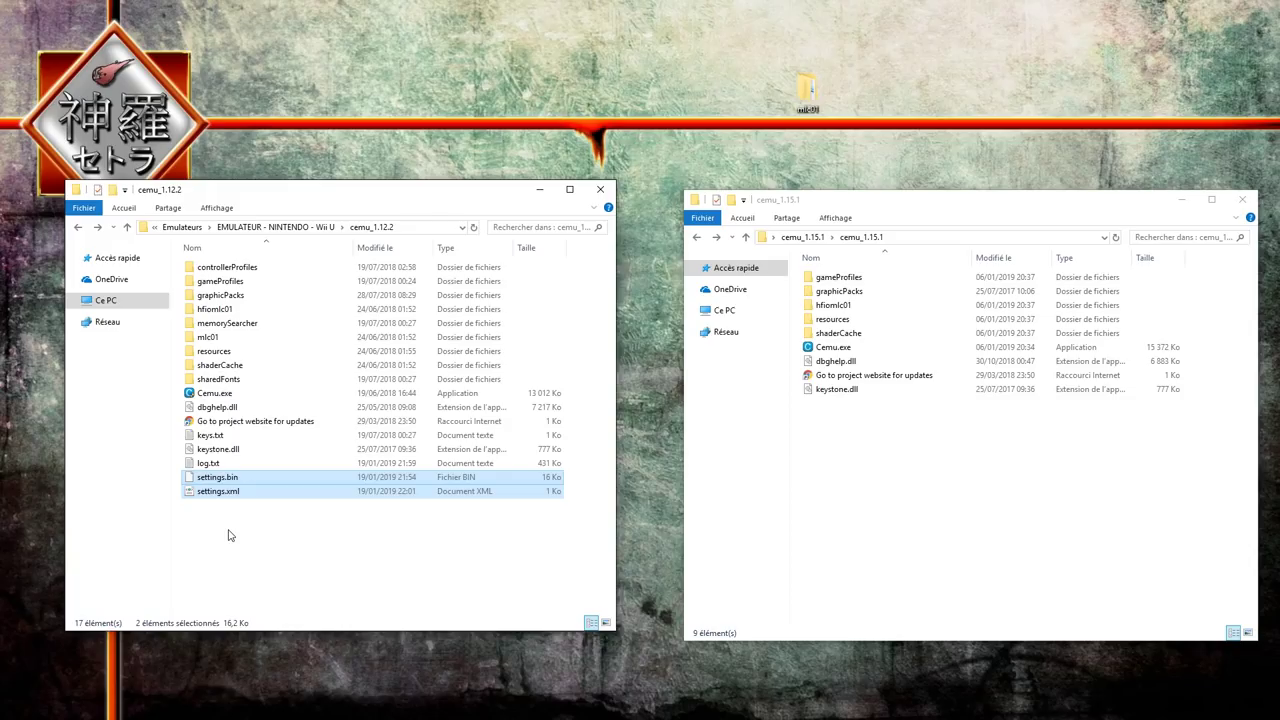
{"action": "left_click", "coordinate": [230, 367], "text": "ctrl"}
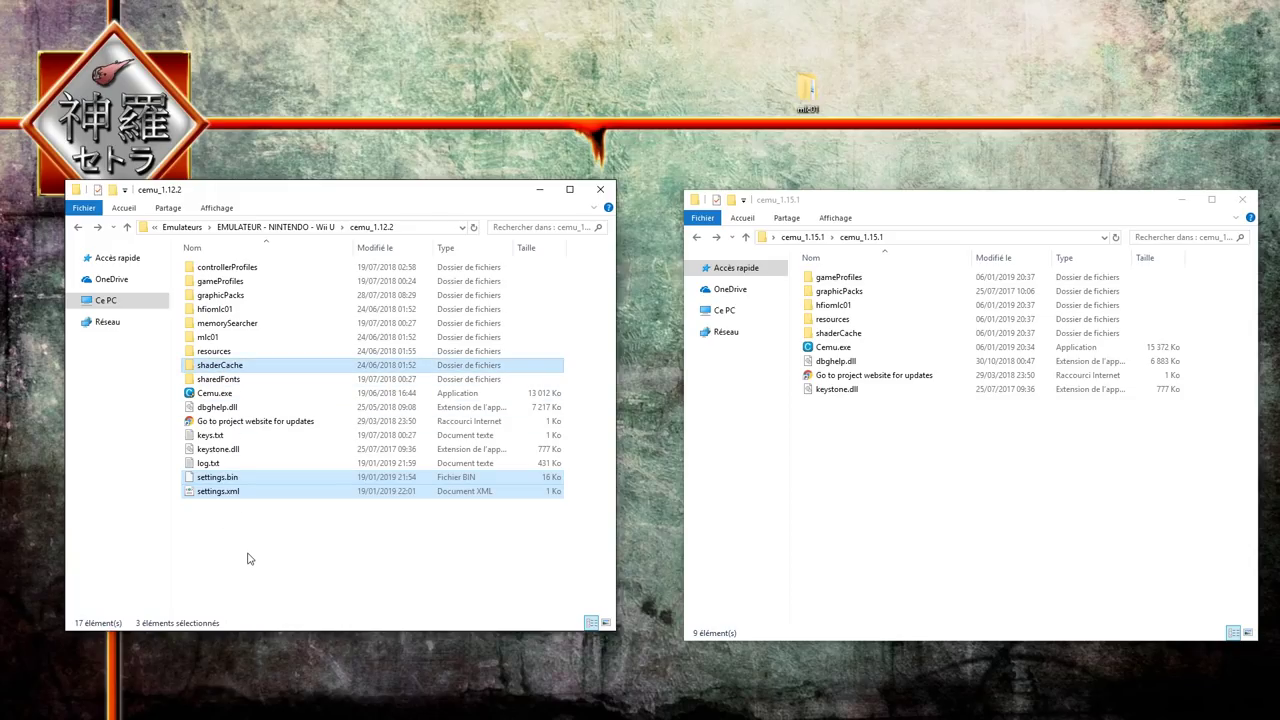
{"action": "left_click", "coordinate": [230, 268], "text": "ctrl"}
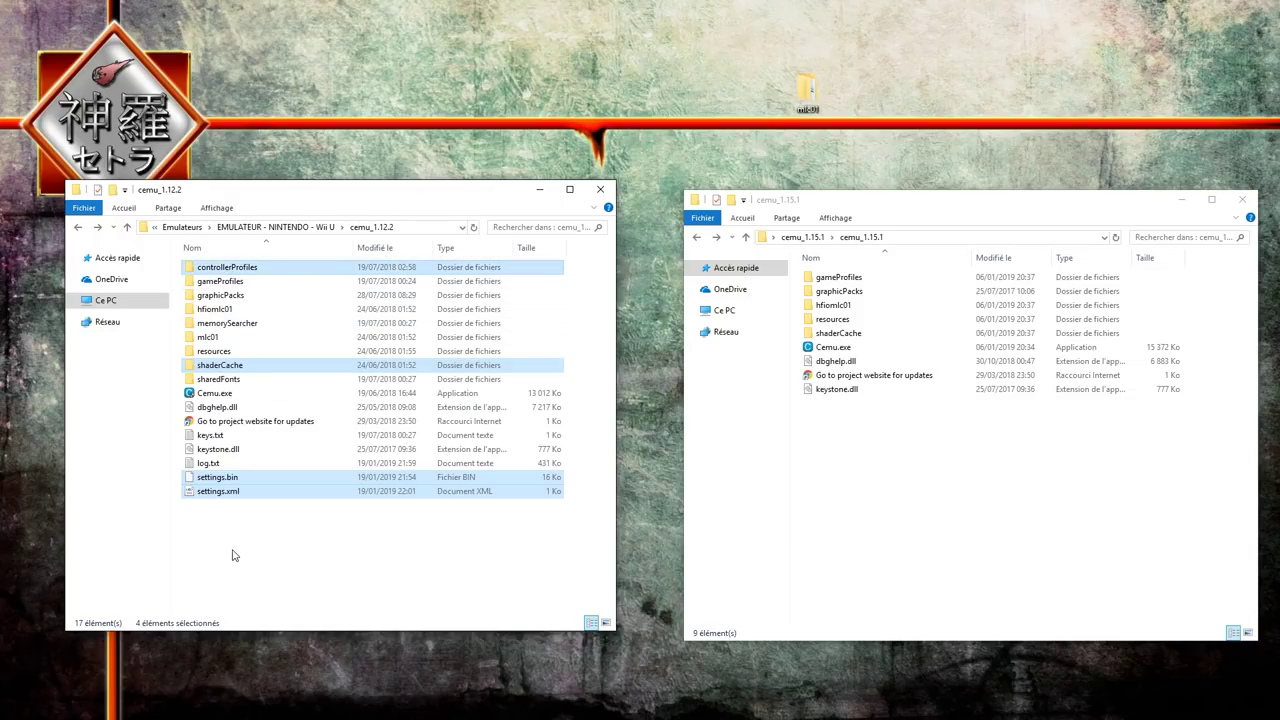
{"action": "left_click", "coordinate": [215, 337], "text": "ctrl"}
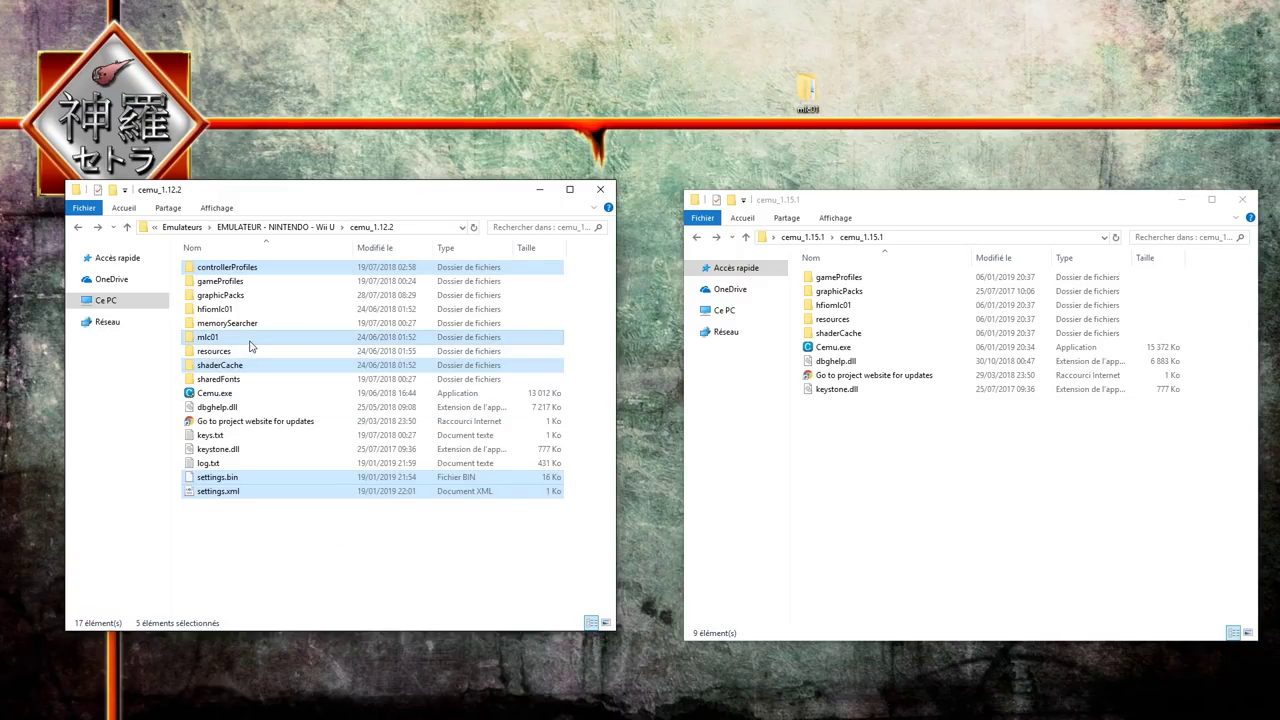
{"action": "right_click", "coordinate": [248, 342]}
{"action": "left_click", "coordinate": [283, 551]}
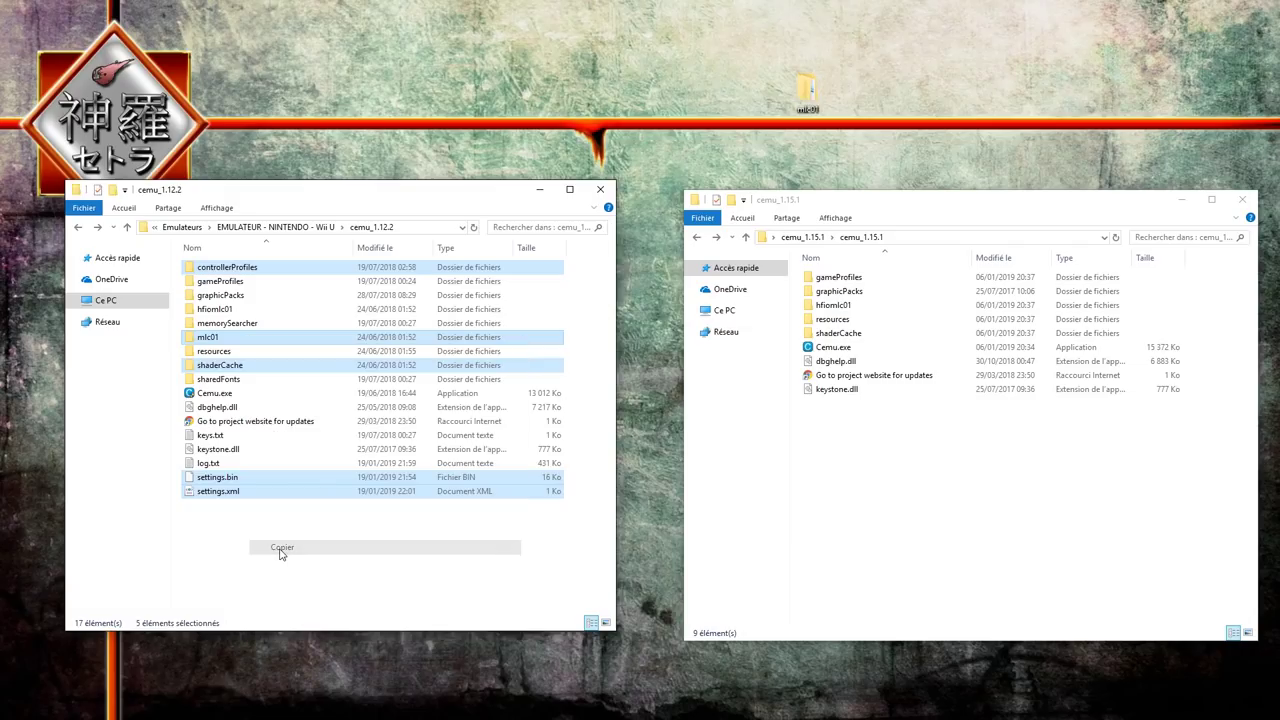
Paste the copied items into the cemu_1.15.1 folder, replacing the existing info.txt, and close the cemu_1.12.2 window
{"action": "right_click", "coordinate": [873, 485]}
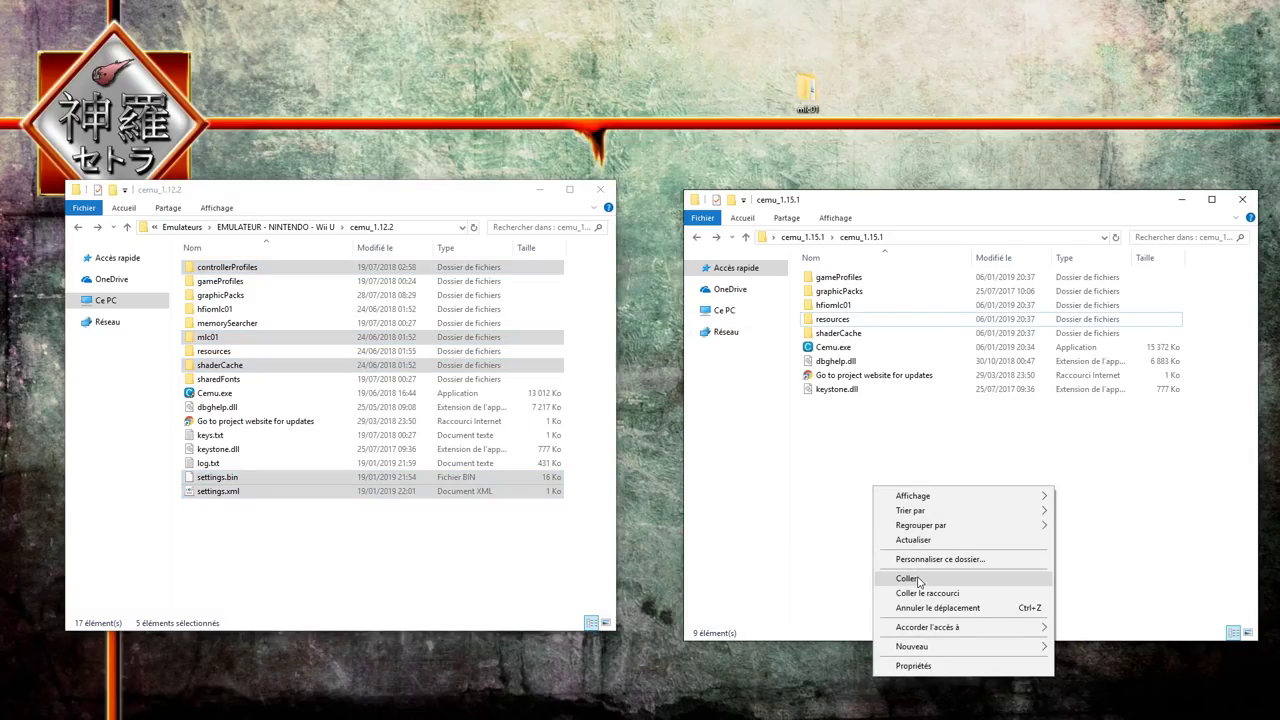
{"action": "left_click", "coordinate": [907, 579]}
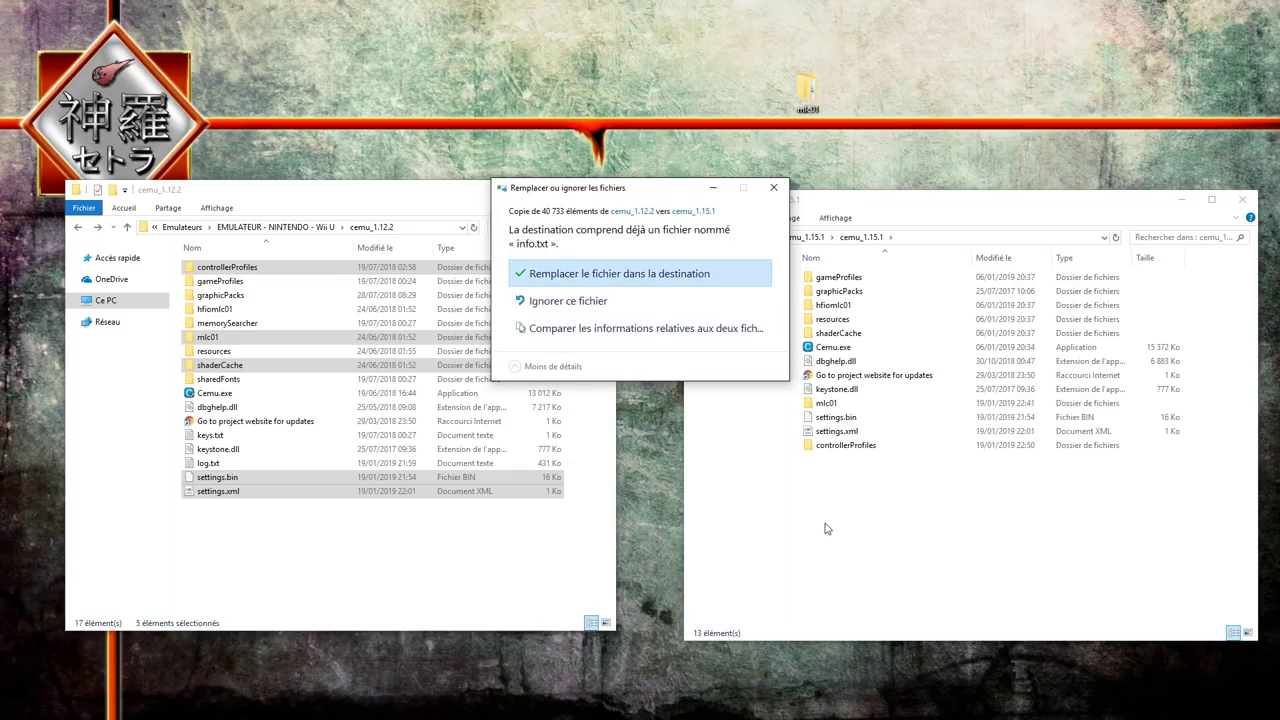
{"action": "left_click", "coordinate": [621, 274]}
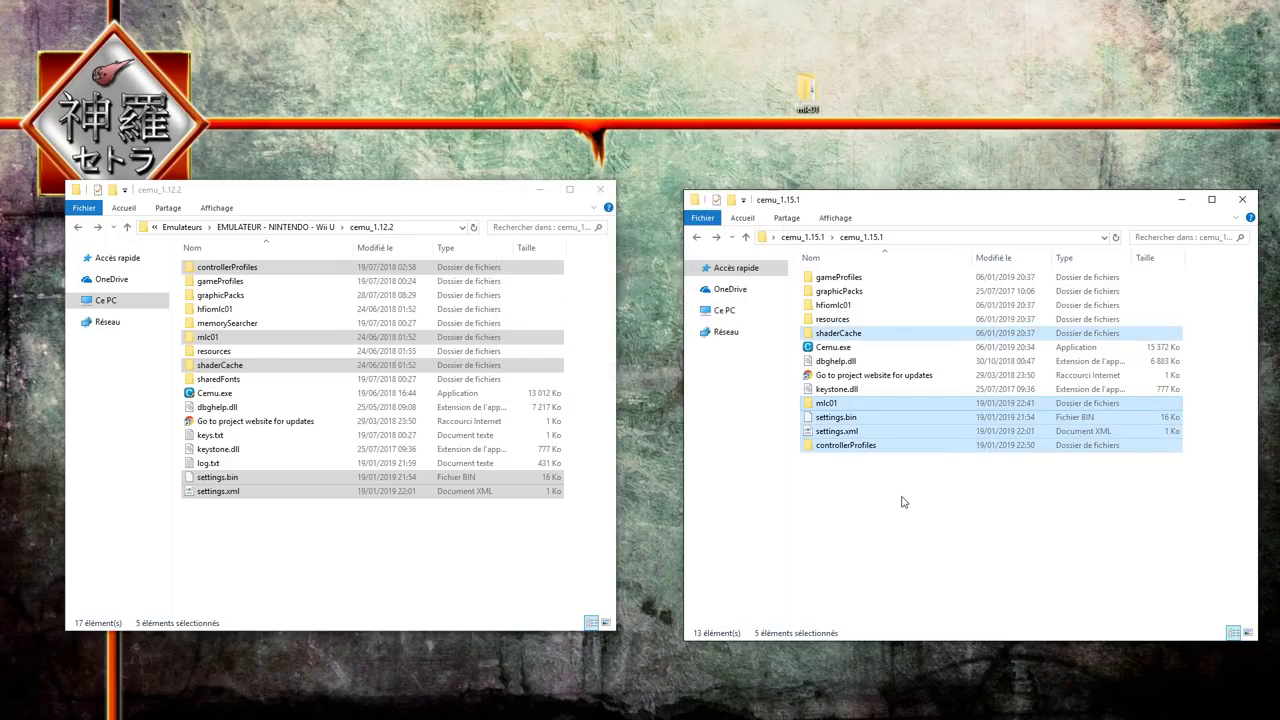
{"action": "left_click", "coordinate": [881, 555]}
{"action": "left_click", "coordinate": [424, 548]}
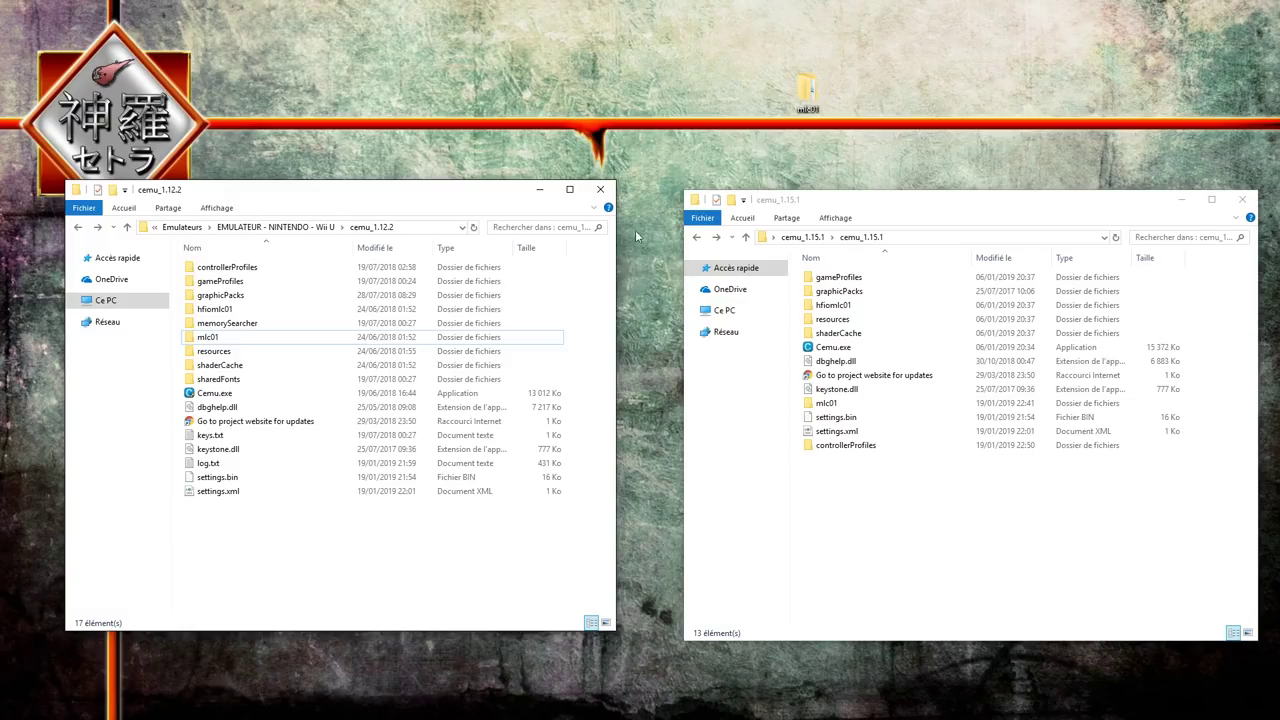
{"action": "left_click", "coordinate": [600, 191]}
{"action": "left_click_drag", "start_coordinate": [955, 208], "coordinate": [763, 211]}
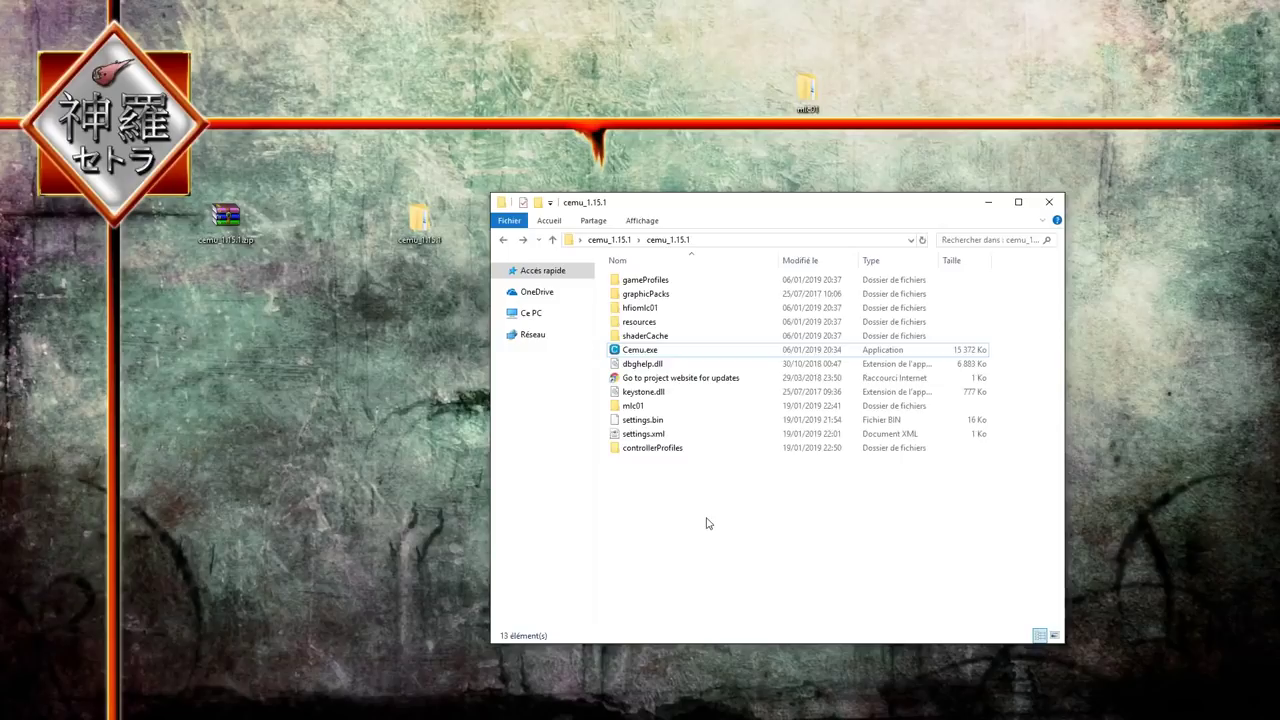
In Cemu.exe's compatibility properties, enable the program DPI fix and override high-DPI scaling with scaling performed by Application
{"action": "left_click", "coordinate": [660, 351]}
{"action": "right_click", "coordinate": [652, 351]}
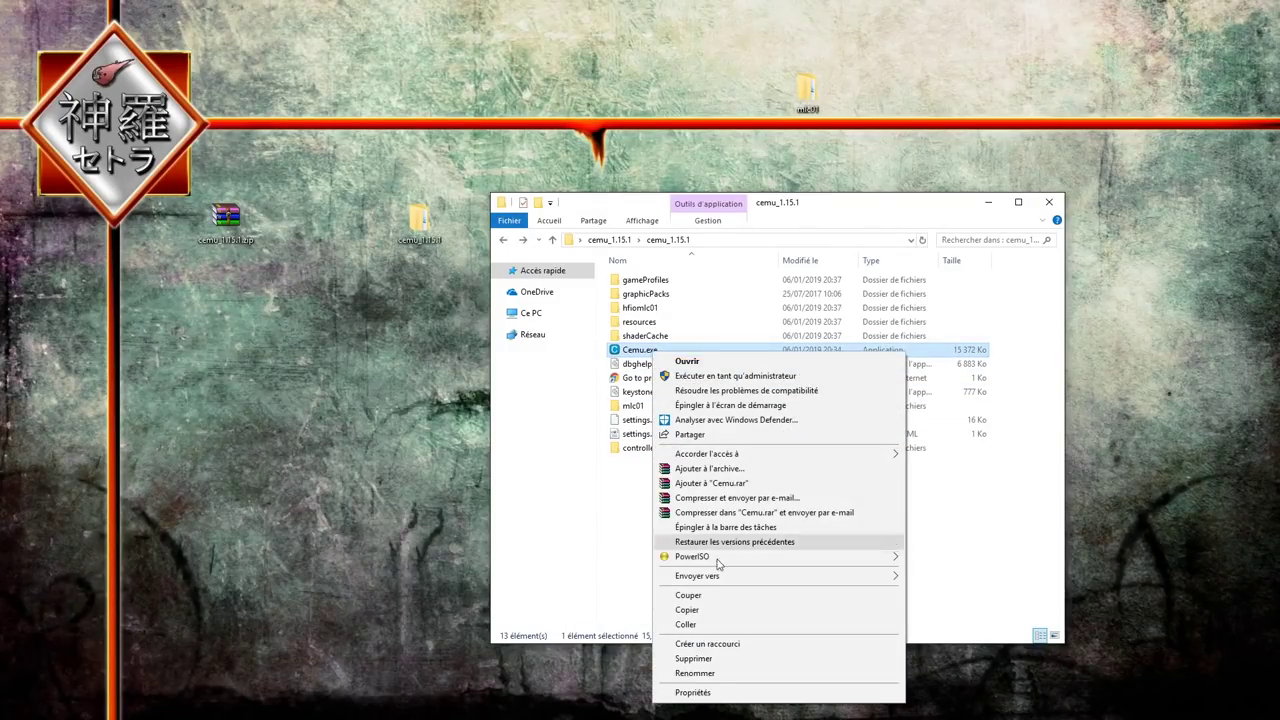
{"action": "left_click", "coordinate": [706, 692]}
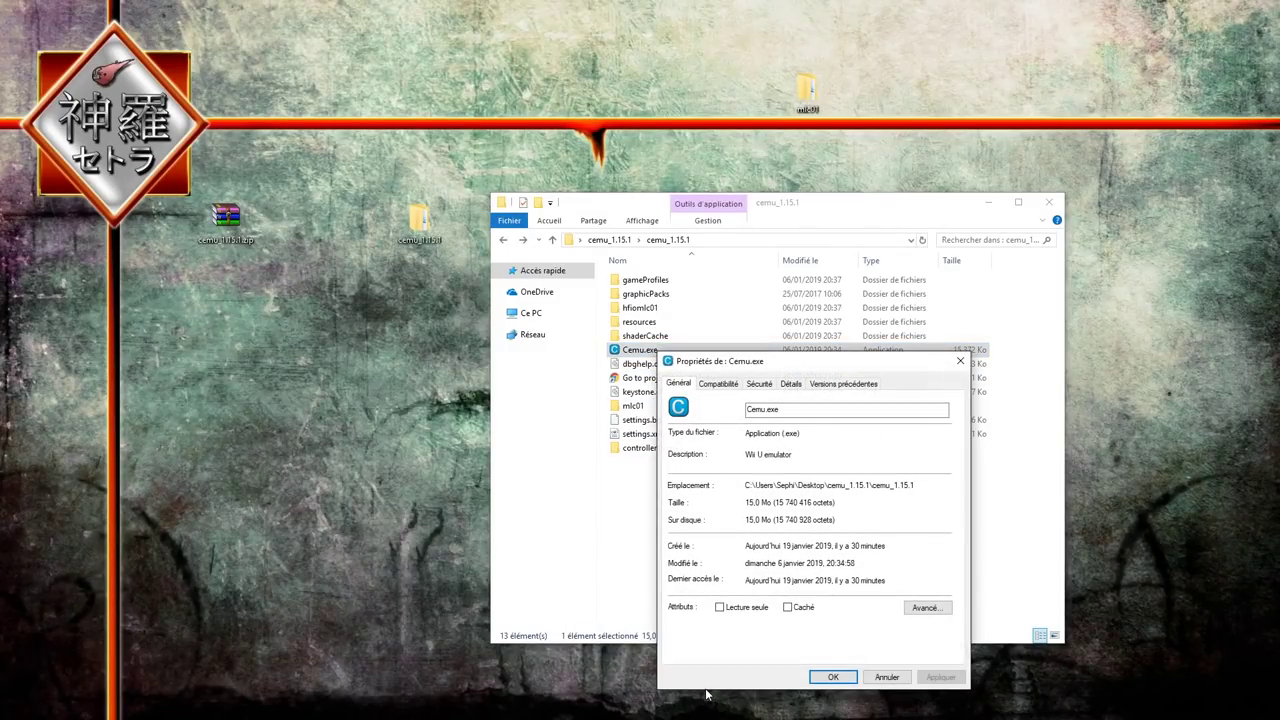
{"action": "left_click", "coordinate": [718, 384]}
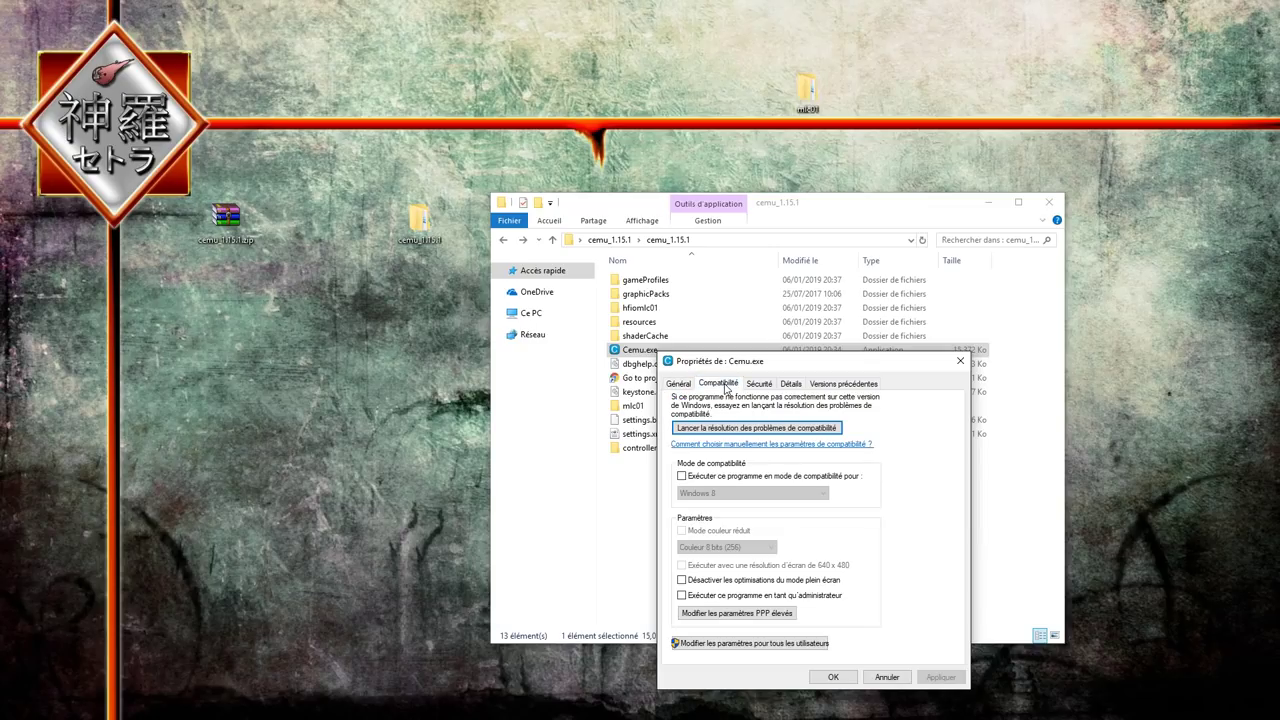
{"action": "left_click", "coordinate": [736, 615]}
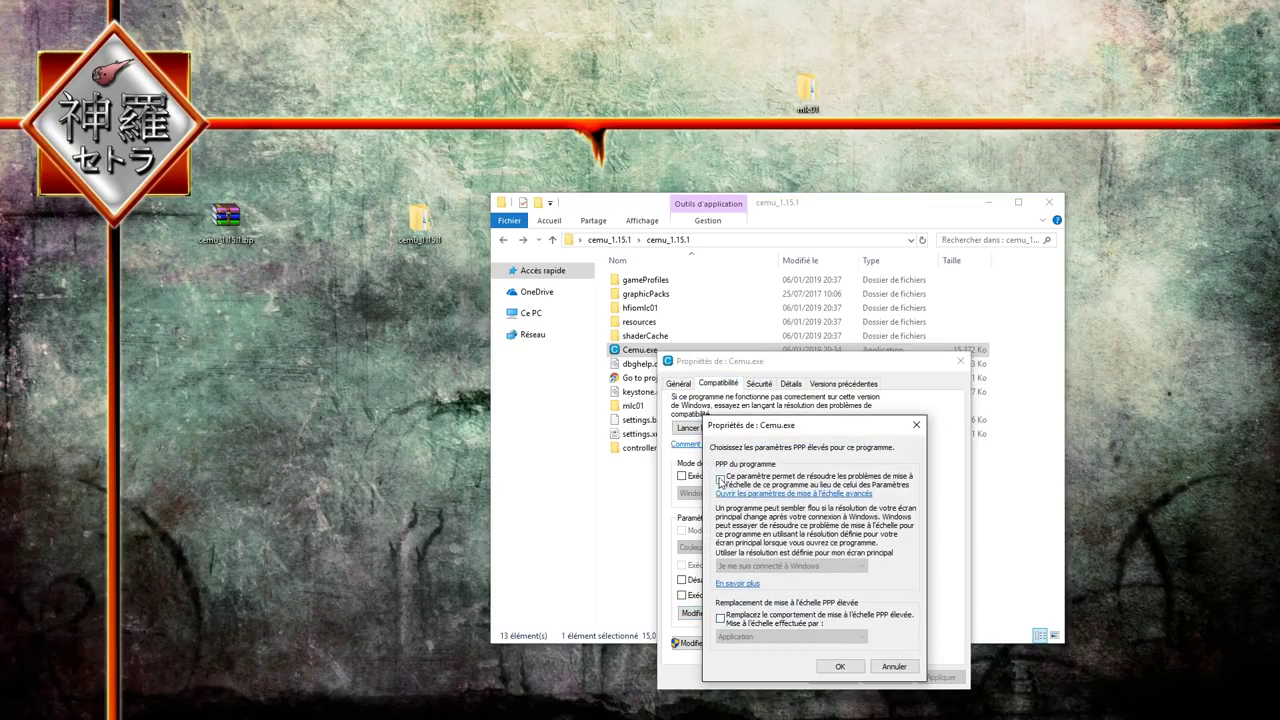
{"action": "left_click", "coordinate": [721, 480]}
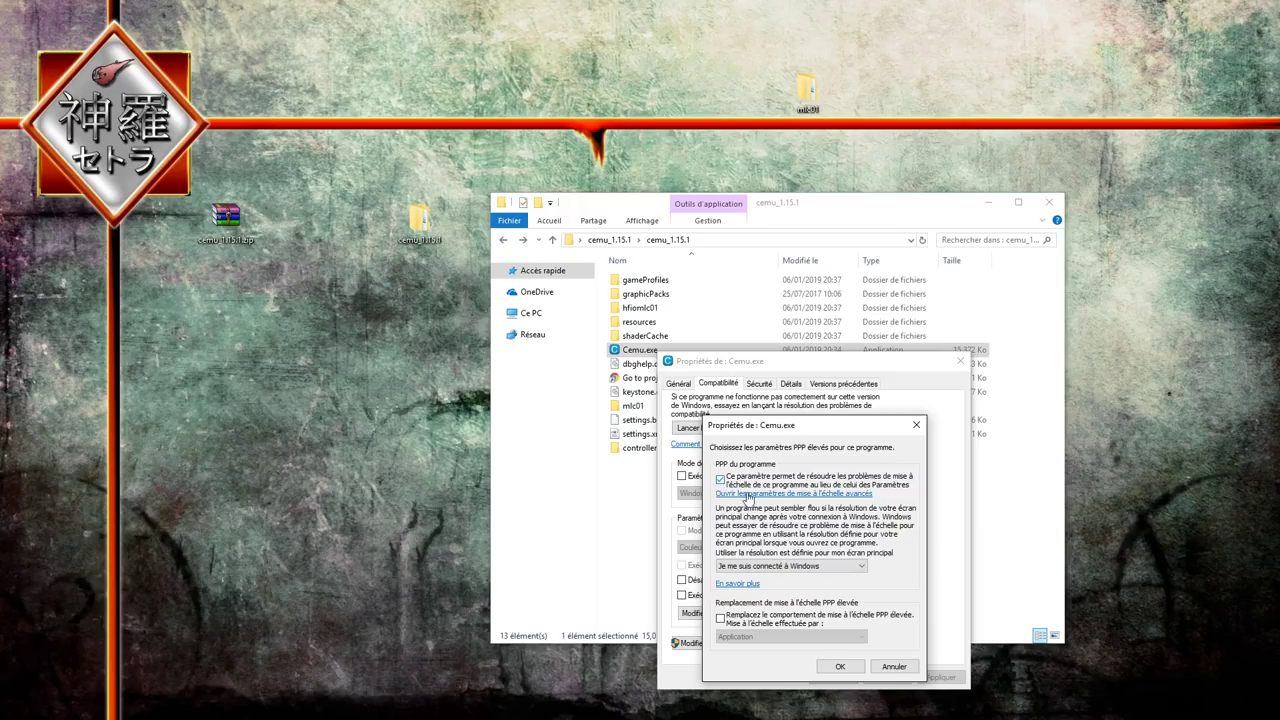
{"action": "left_click", "coordinate": [721, 619]}
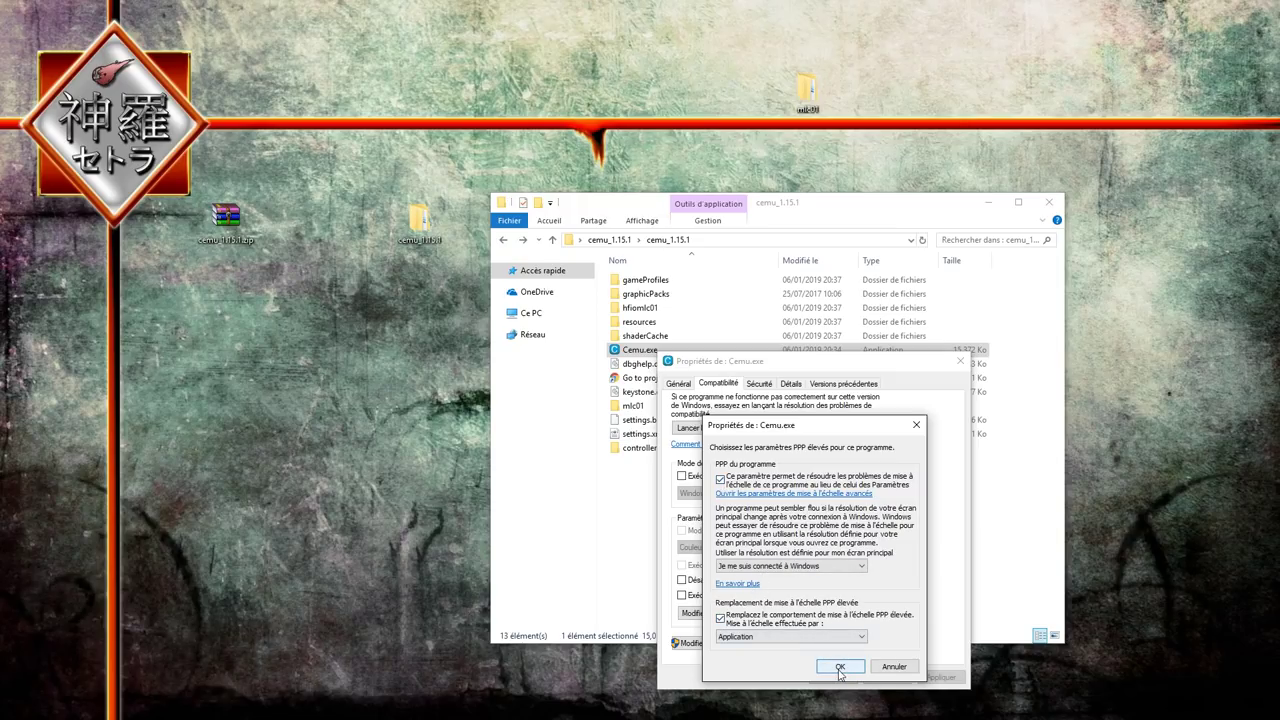
{"action": "left_click", "coordinate": [840, 666]}
Disable fullscreen optimizations for Cemu.exe and apply the compatibility settings
{"action": "left_click", "coordinate": [682, 581]}
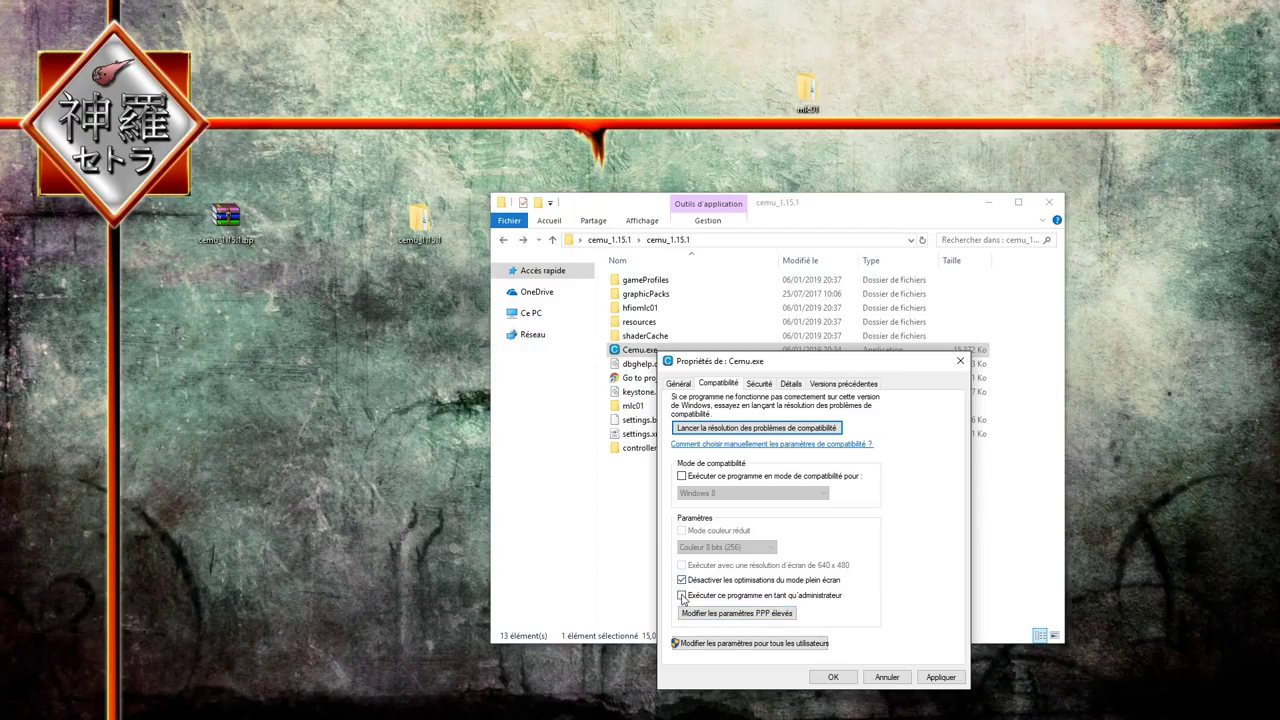
{"action": "left_click", "coordinate": [940, 677]}
{"action": "left_click", "coordinate": [831, 678]}
{"action": "left_click", "coordinate": [743, 533]}
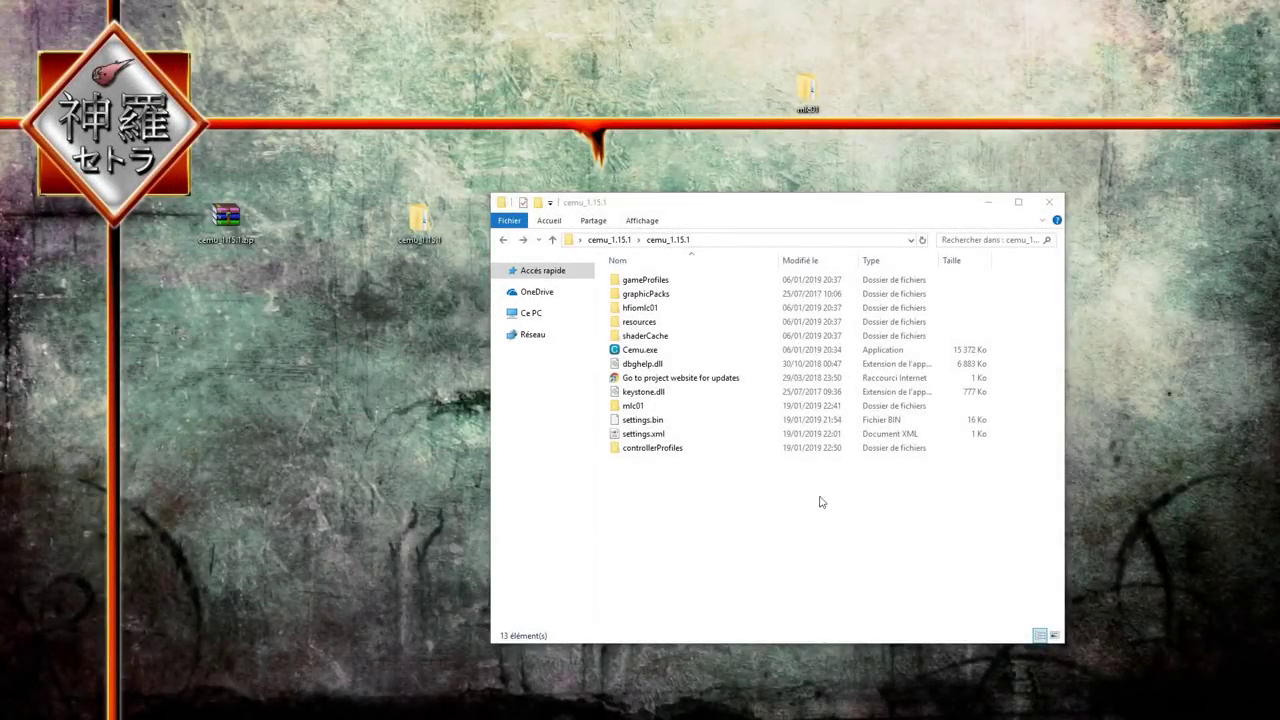
Launch Cemu.exe from the cemu_1.15.1 folder and download the missing shared fonts
{"action": "left_click", "coordinate": [766, 508]}
{"action": "left_click", "coordinate": [646, 350]}
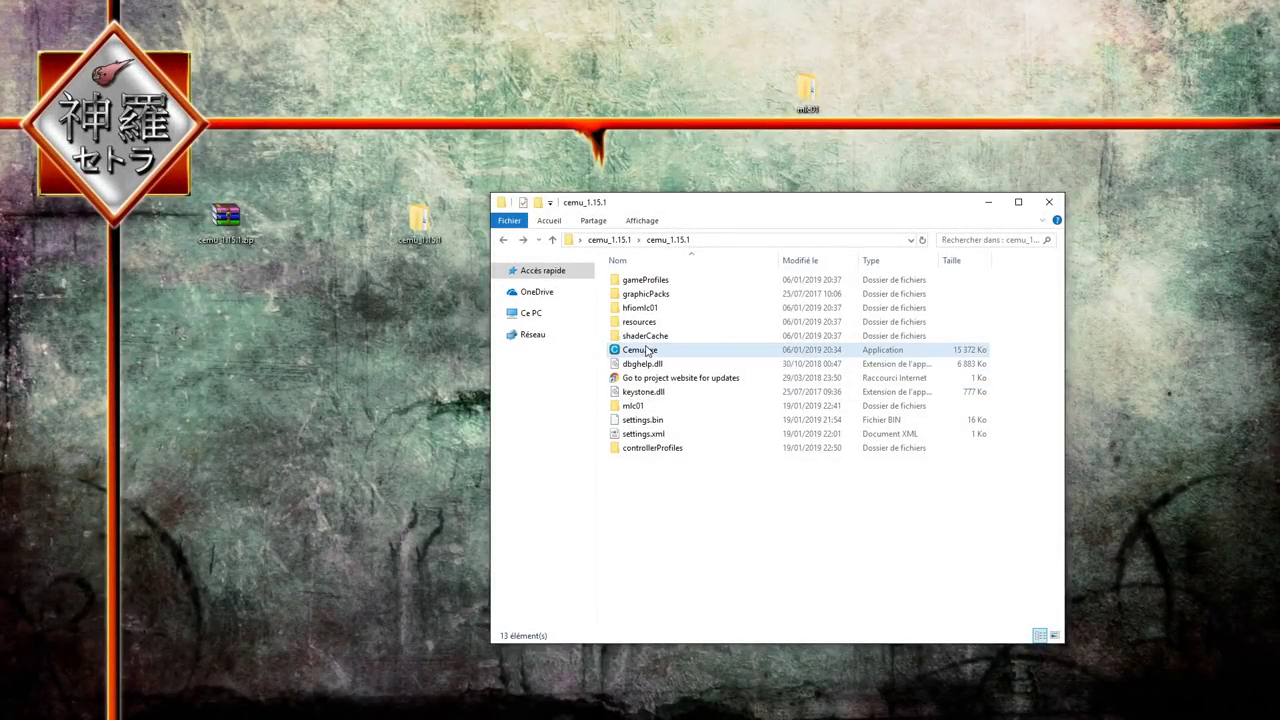
{"action": "left_click", "coordinate": [648, 352]}
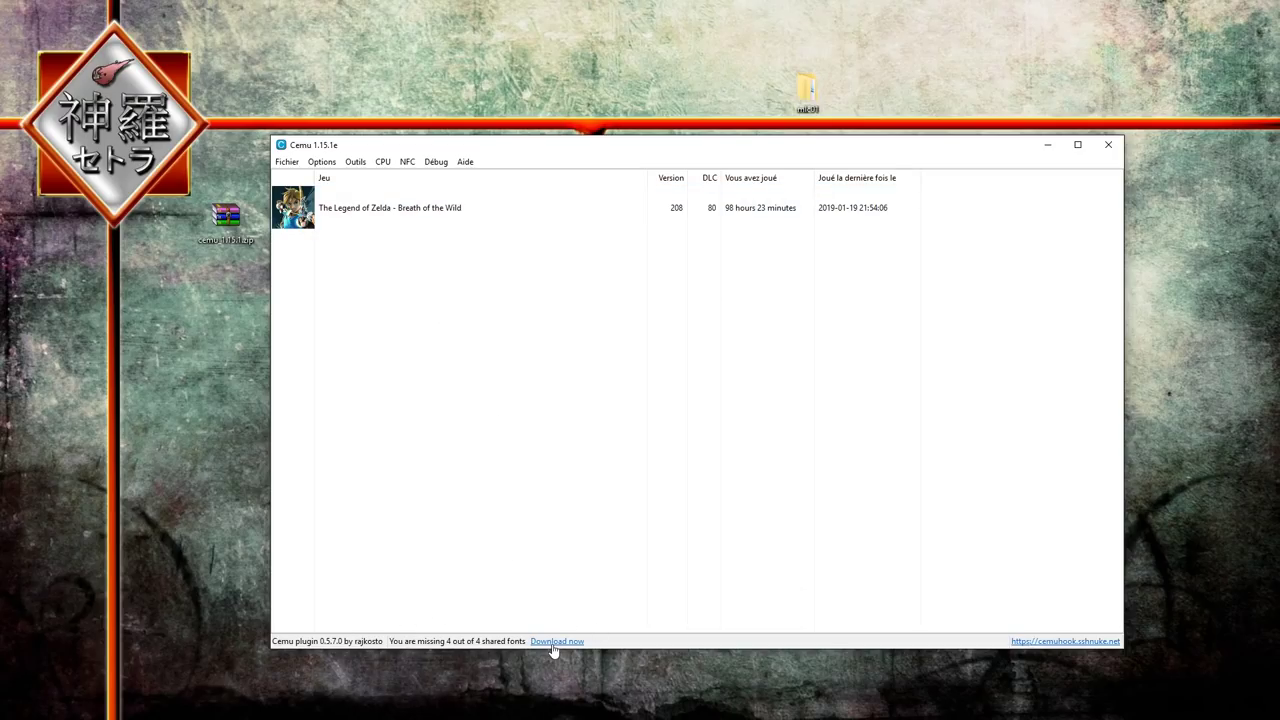
{"action": "left_click", "coordinate": [553, 642]}
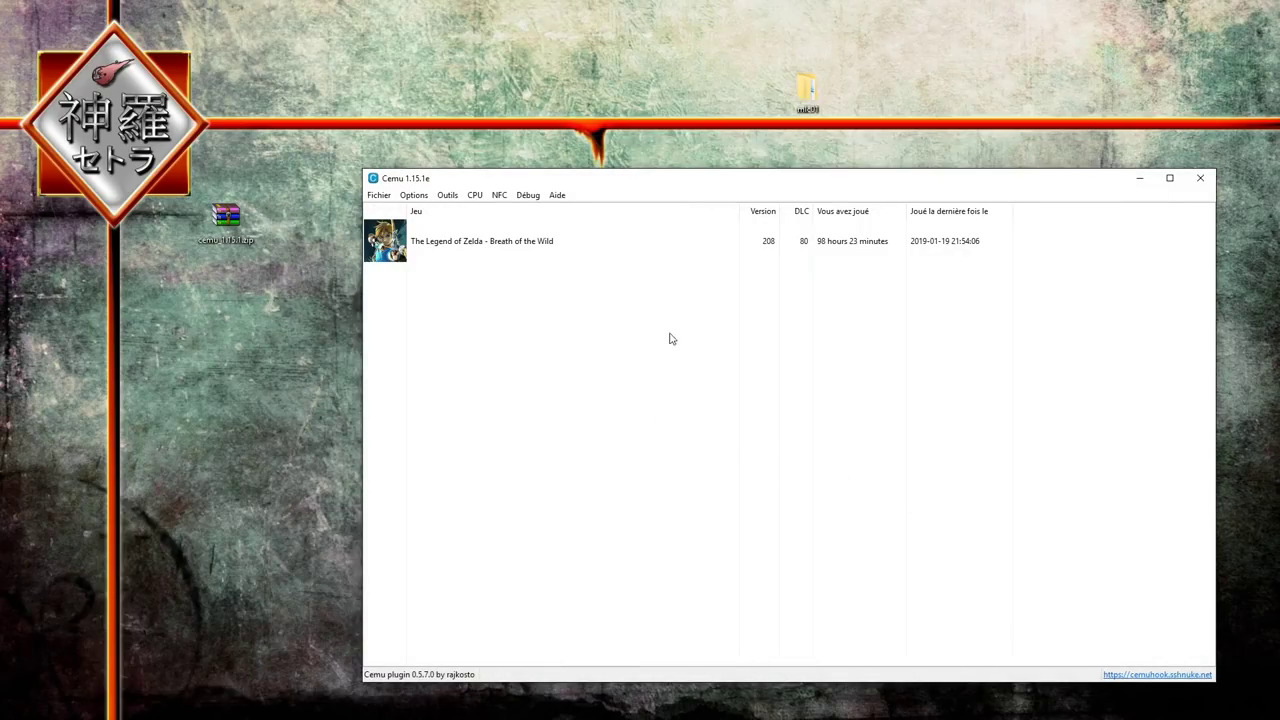
Check the MLC path and its folder contents in Cemu's general settings without changing the directory
{"action": "left_click", "coordinate": [414, 196]}
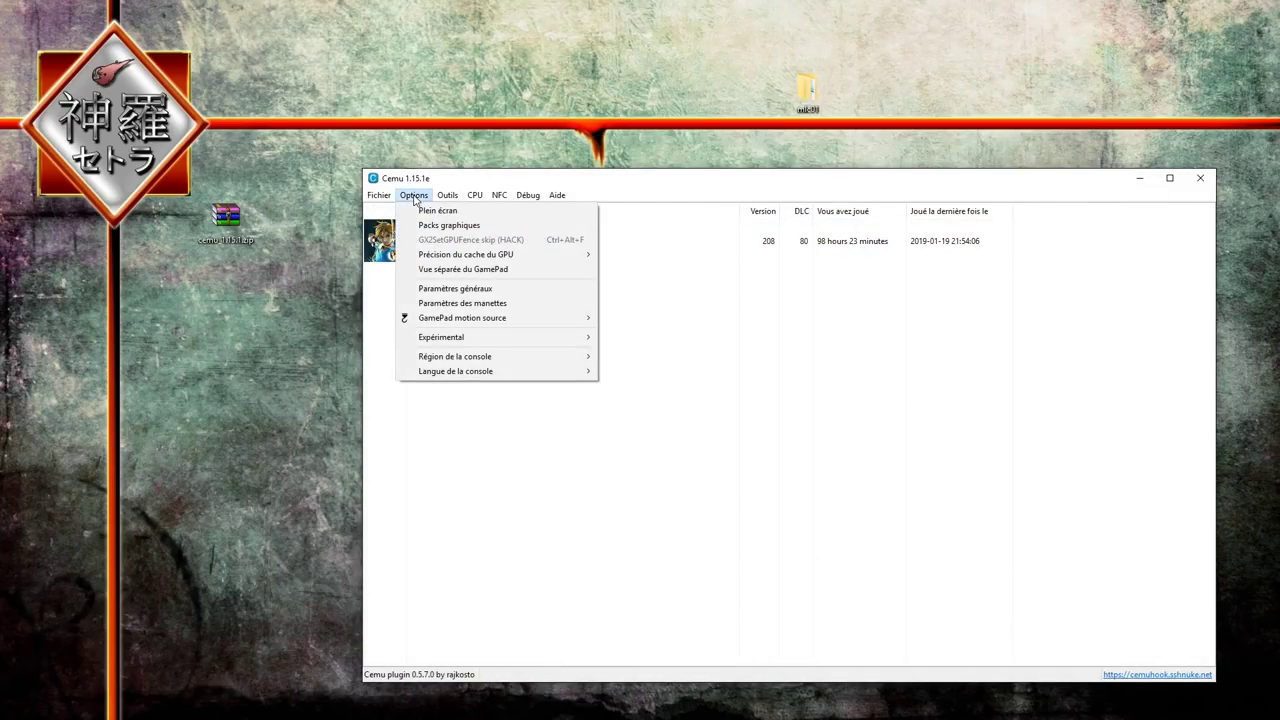
{"action": "left_click", "coordinate": [445, 290]}
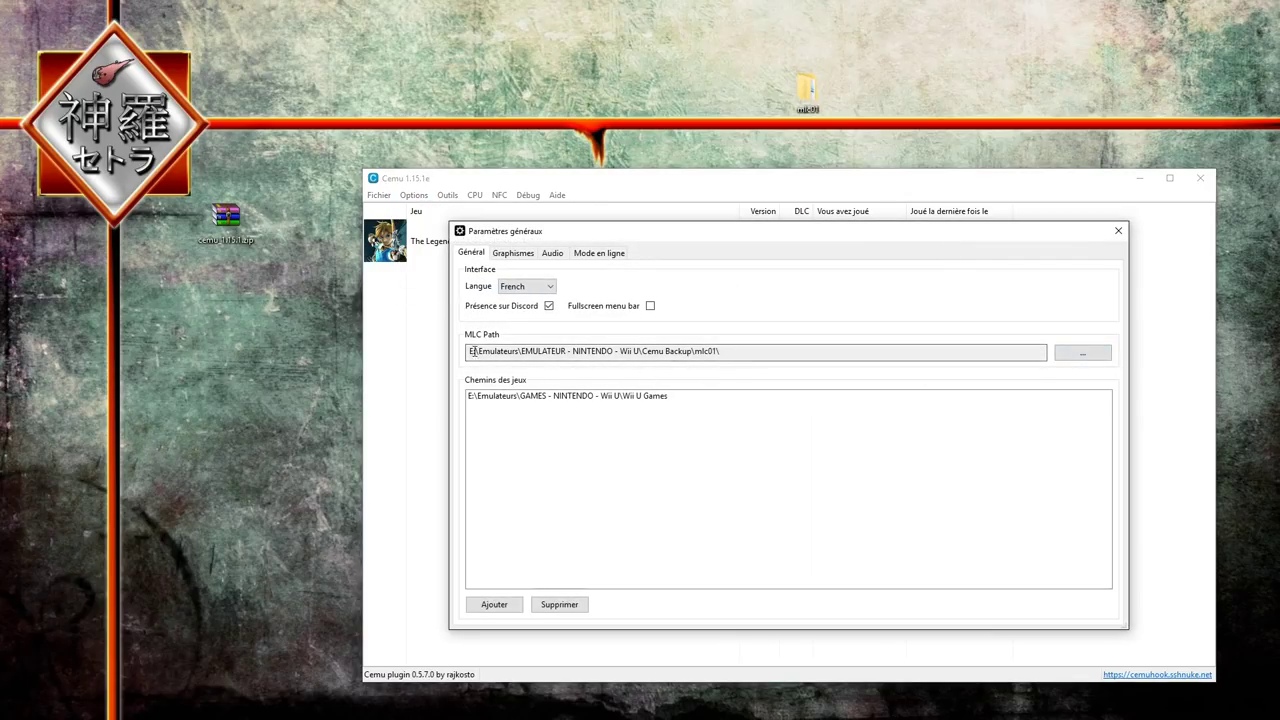
{"action": "left_click", "coordinate": [1082, 353]}
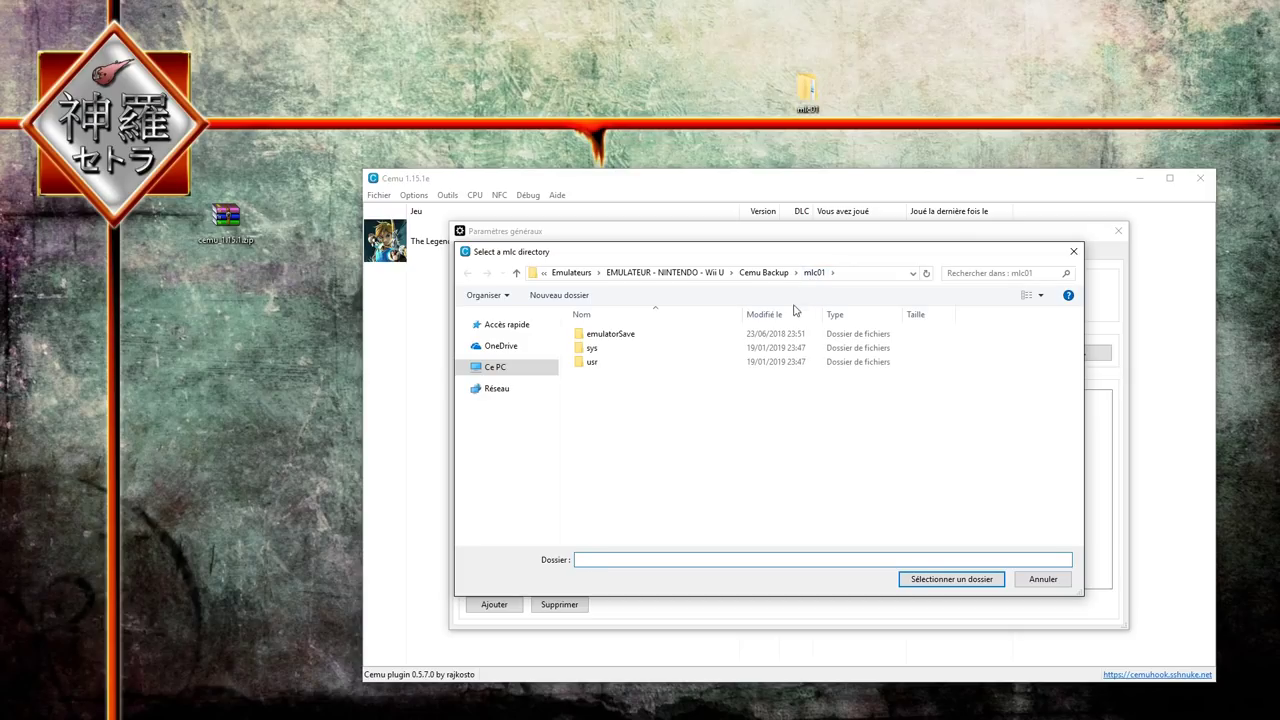
{"action": "left_click", "coordinate": [1052, 578]}
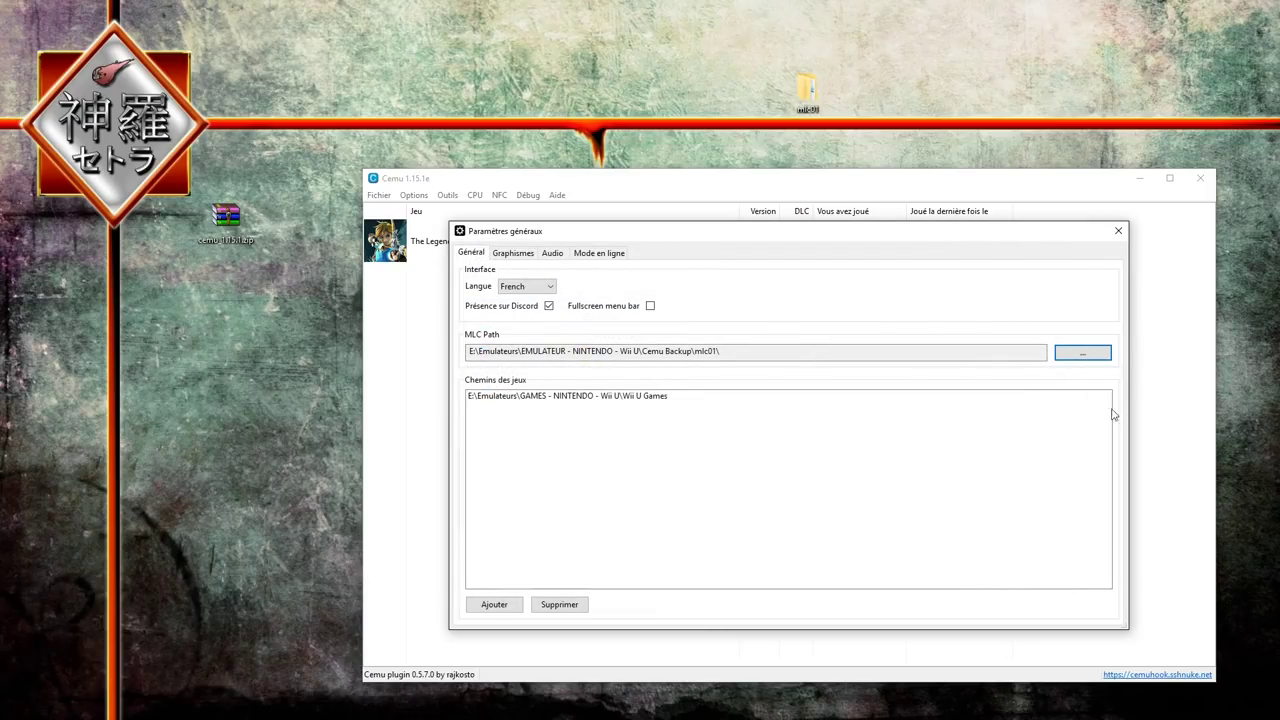
{"action": "left_click", "coordinate": [1118, 231]}
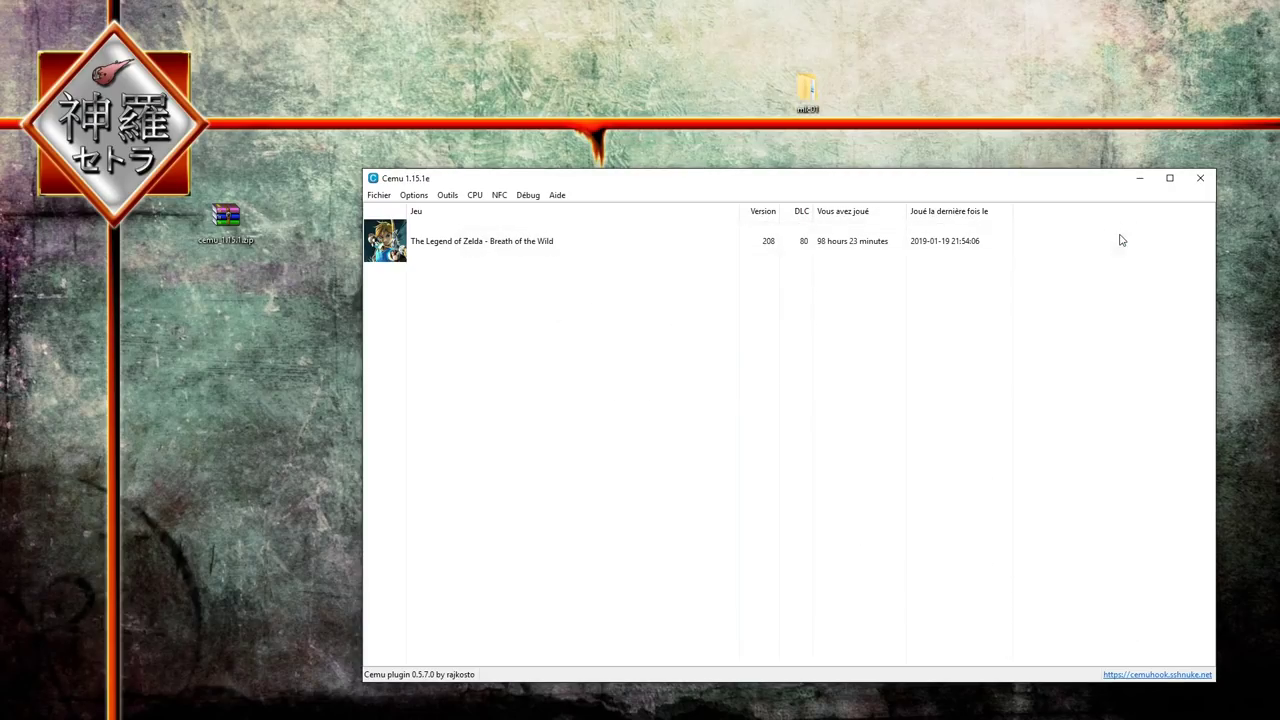
{"action": "right_click", "coordinate": [706, 406]}
{"action": "left_click", "coordinate": [746, 417]}
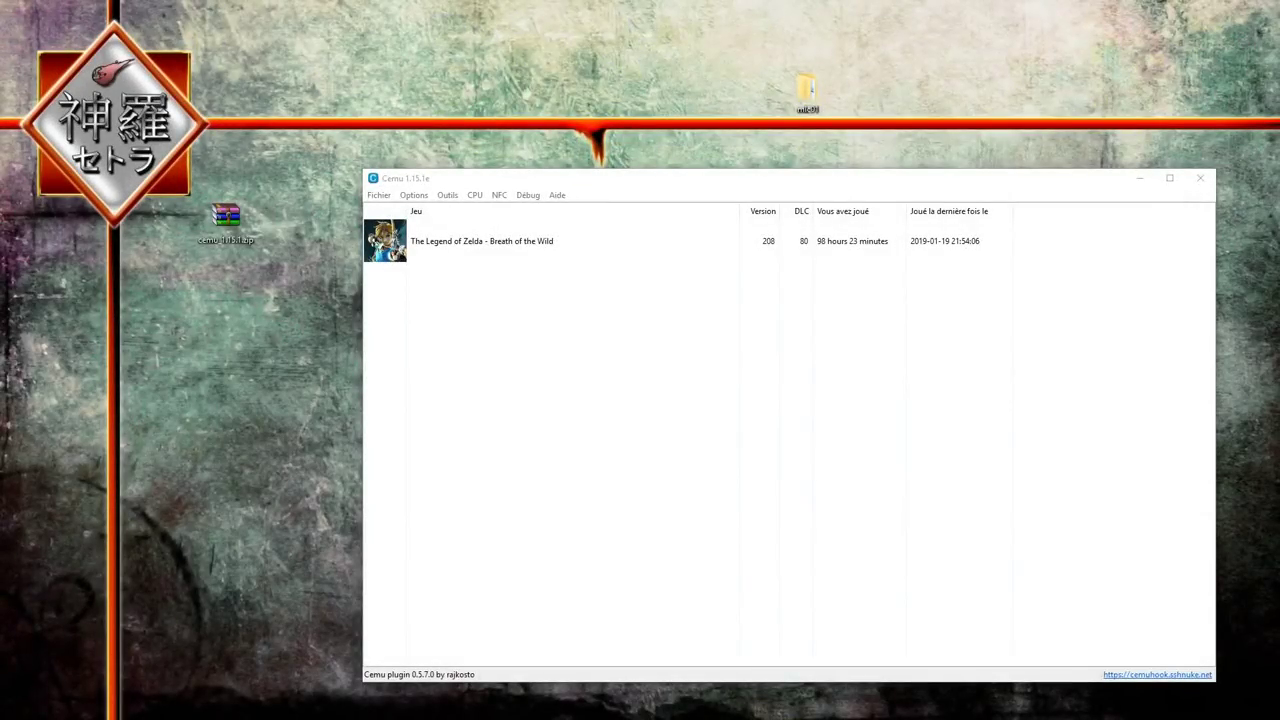
{"action": "left_click", "coordinate": [477, 356]}
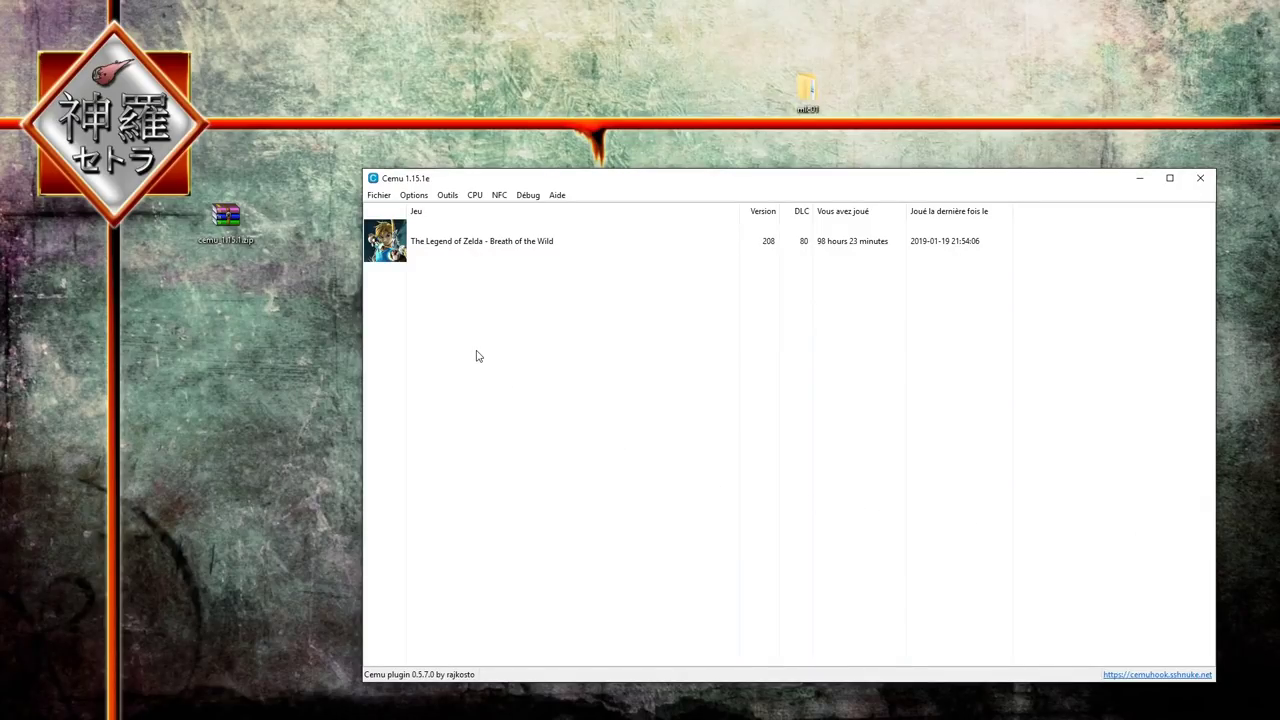
Load the Controller 1(Zelda) profile for Controller 1 in the controller settings
{"action": "left_click", "coordinate": [415, 196]}
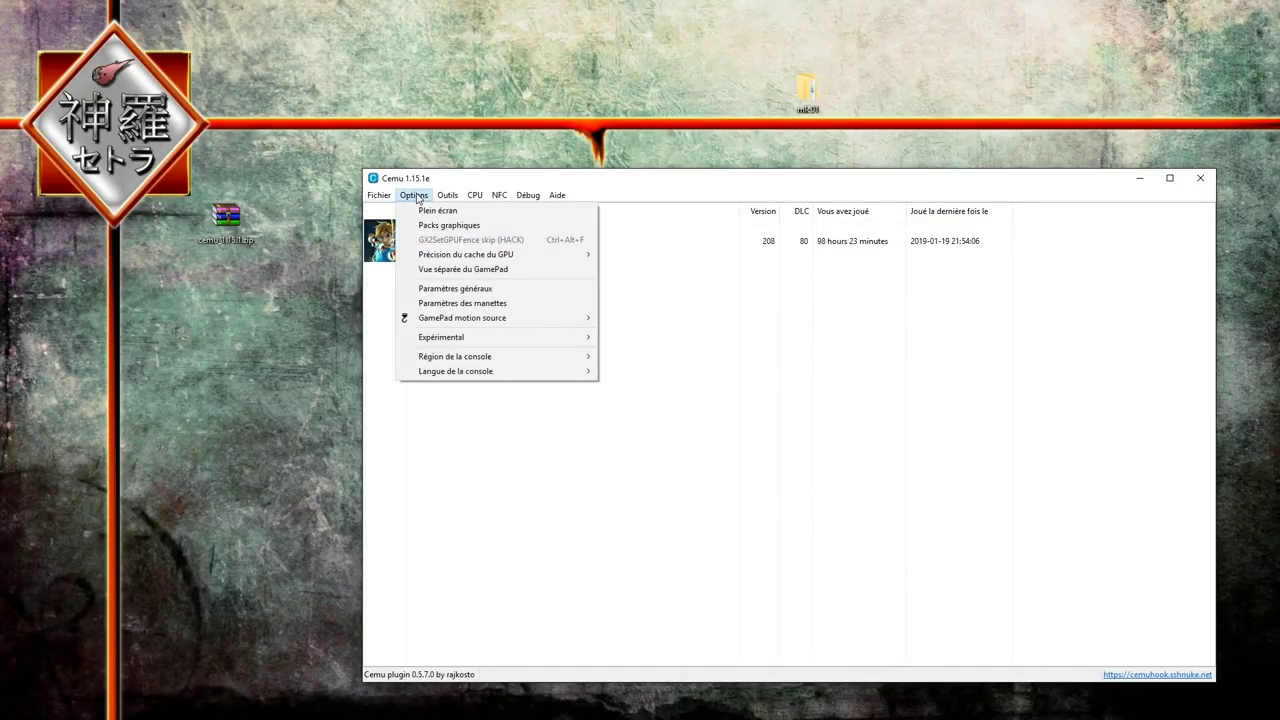
{"action": "left_click", "coordinate": [458, 304]}
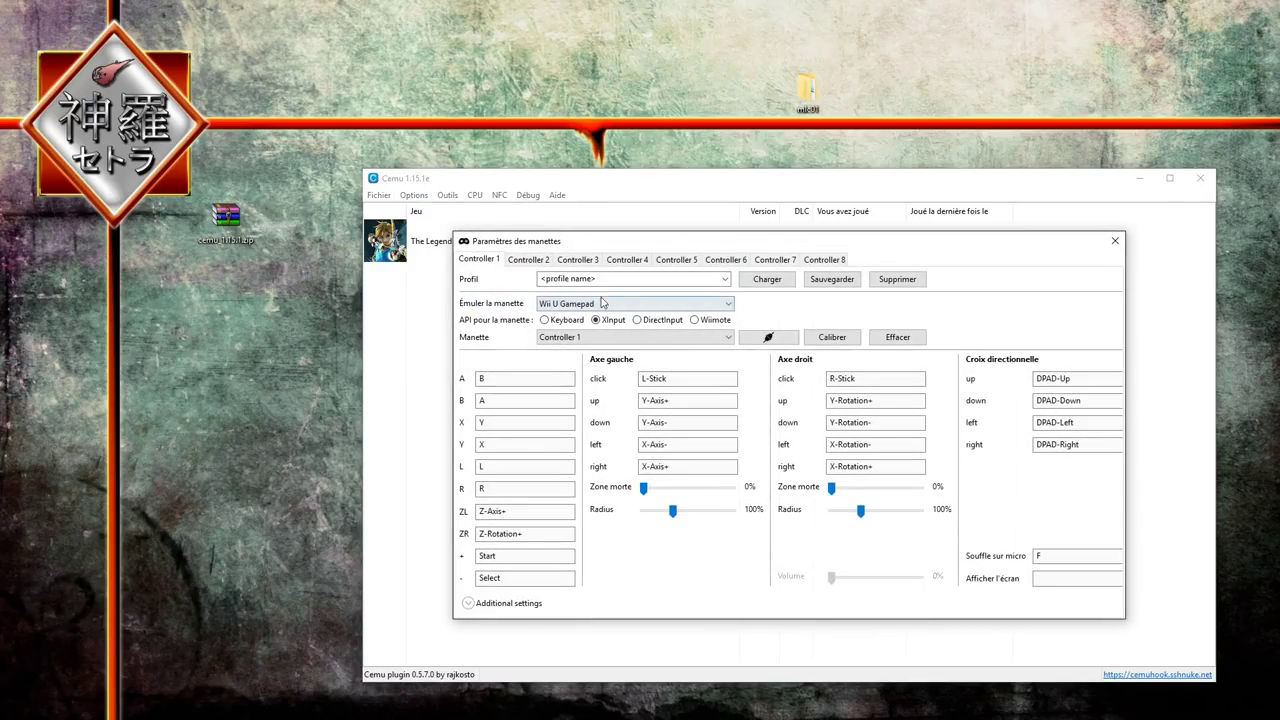
{"action": "left_click", "coordinate": [726, 279]}
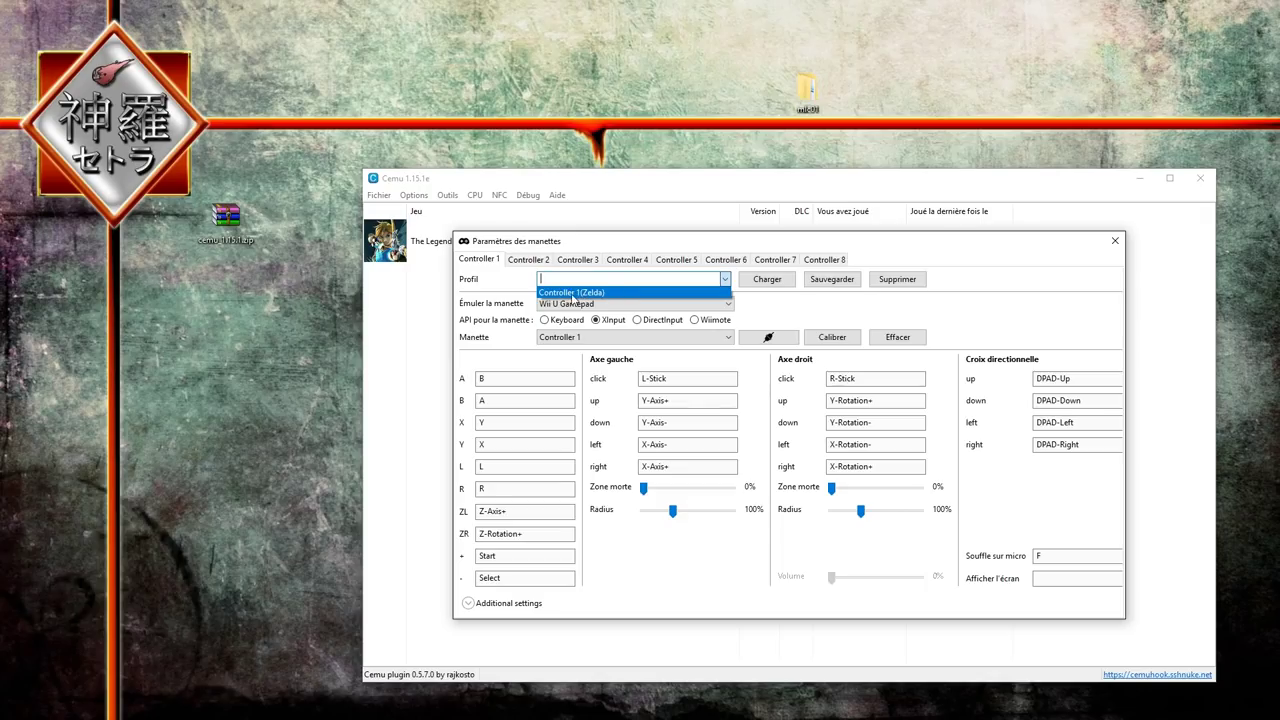
{"action": "left_click", "coordinate": [605, 293]}
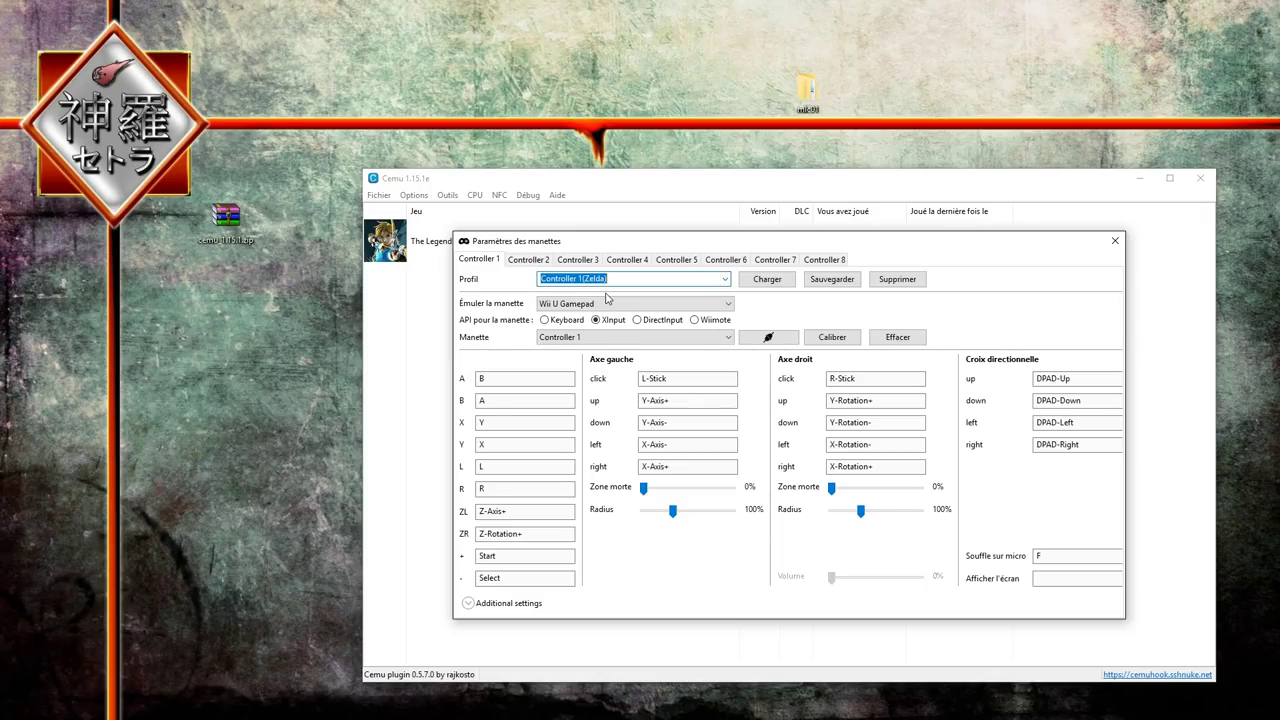
{"action": "left_click", "coordinate": [786, 283]}
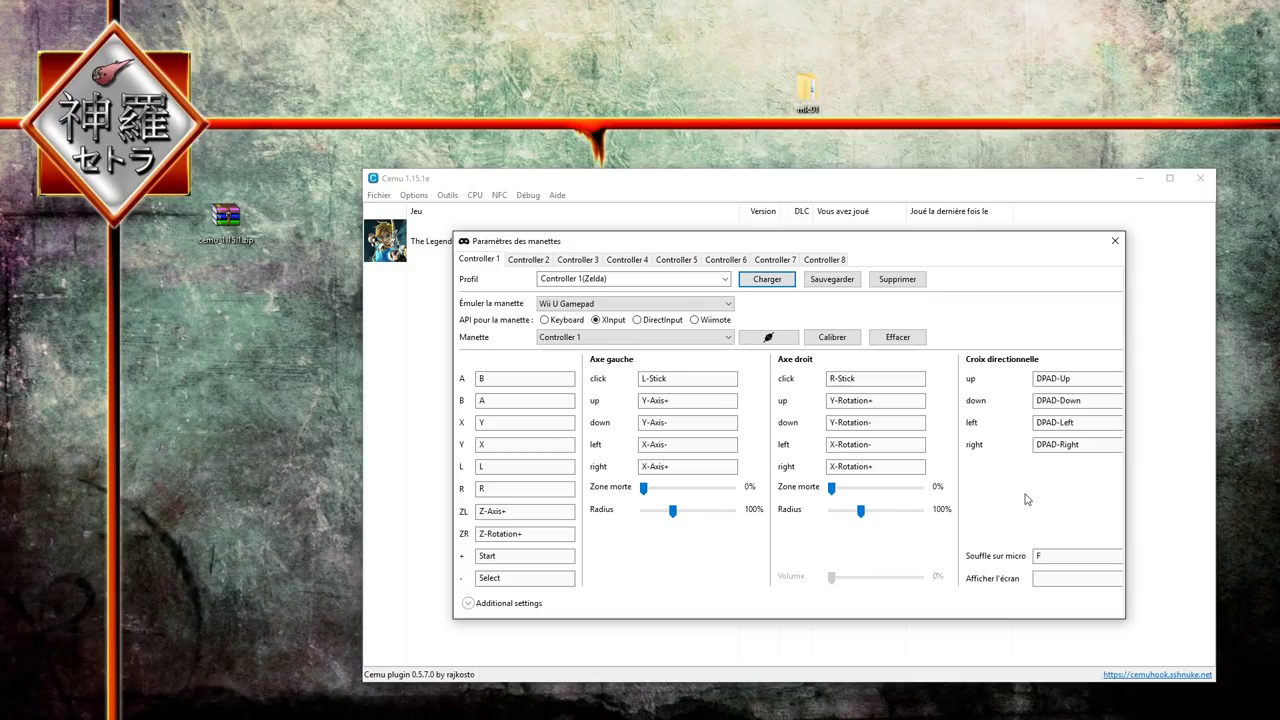
Check the available emulated controller types and connected controllers without changing either selection, and close the controller settings
{"action": "left_click", "coordinate": [728, 305]}
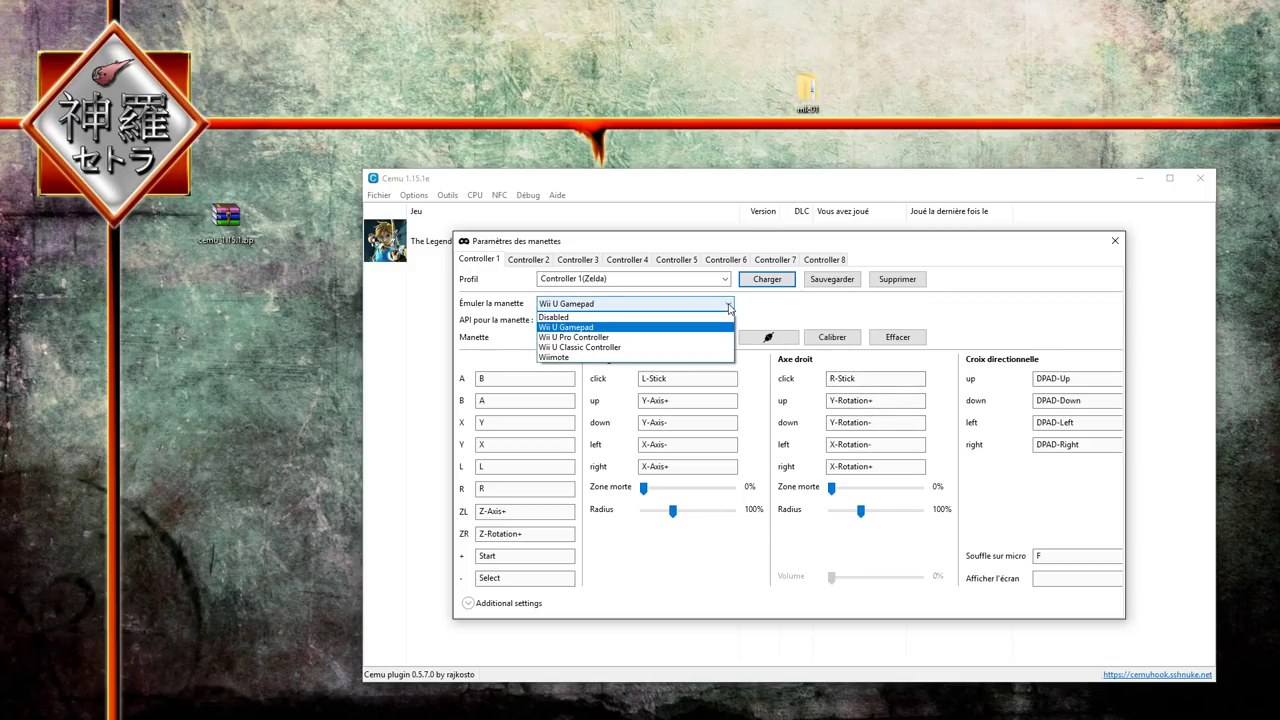
{"action": "left_click", "coordinate": [728, 305]}
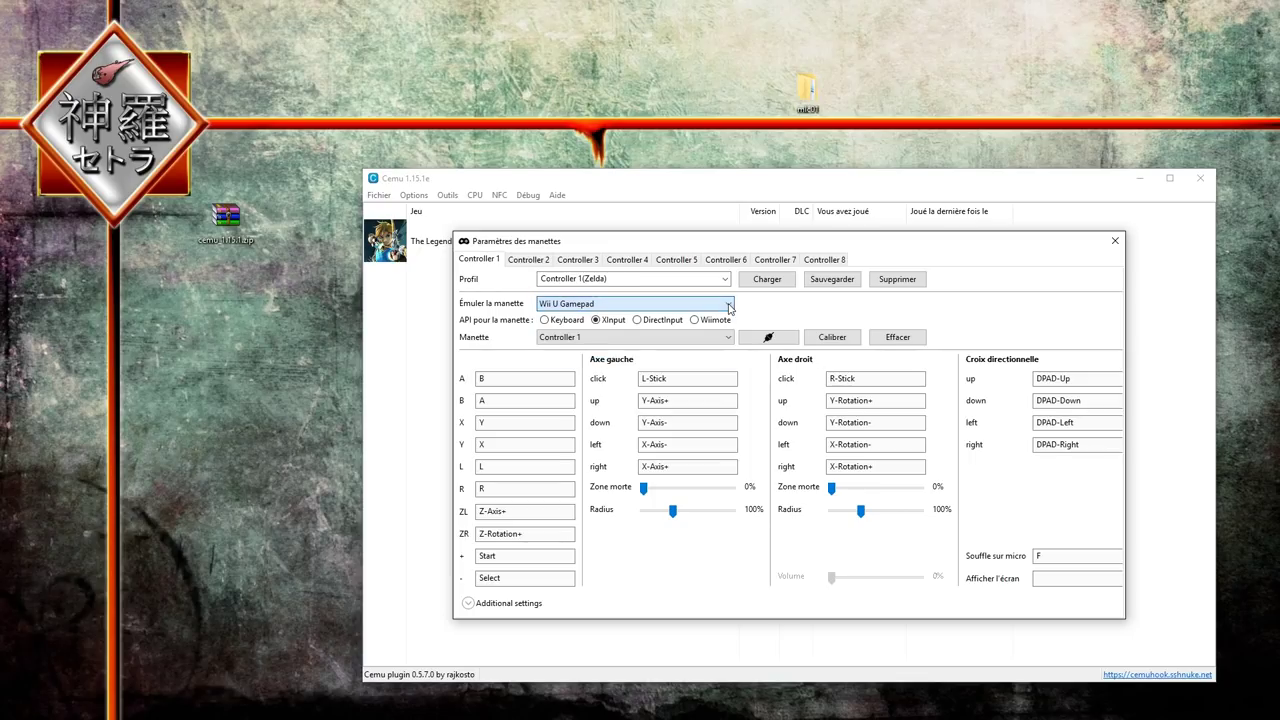
{"action": "left_click", "coordinate": [729, 338]}
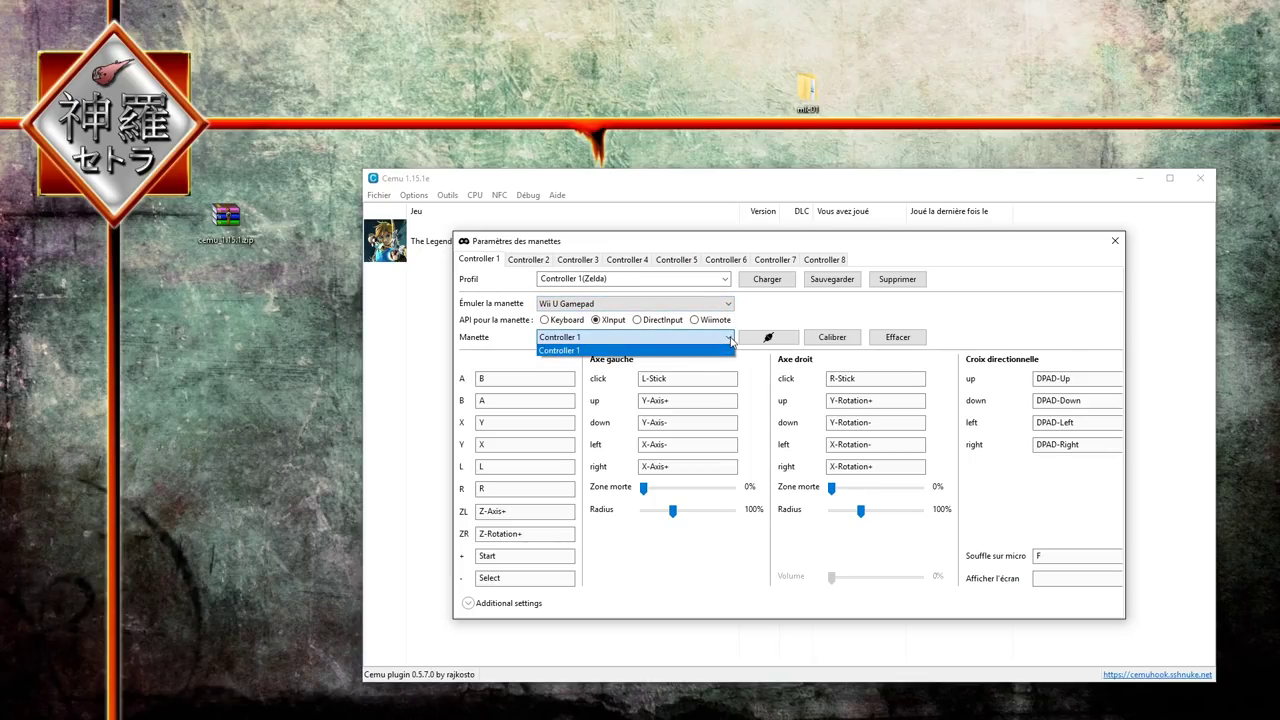
{"action": "left_click", "coordinate": [730, 340]}
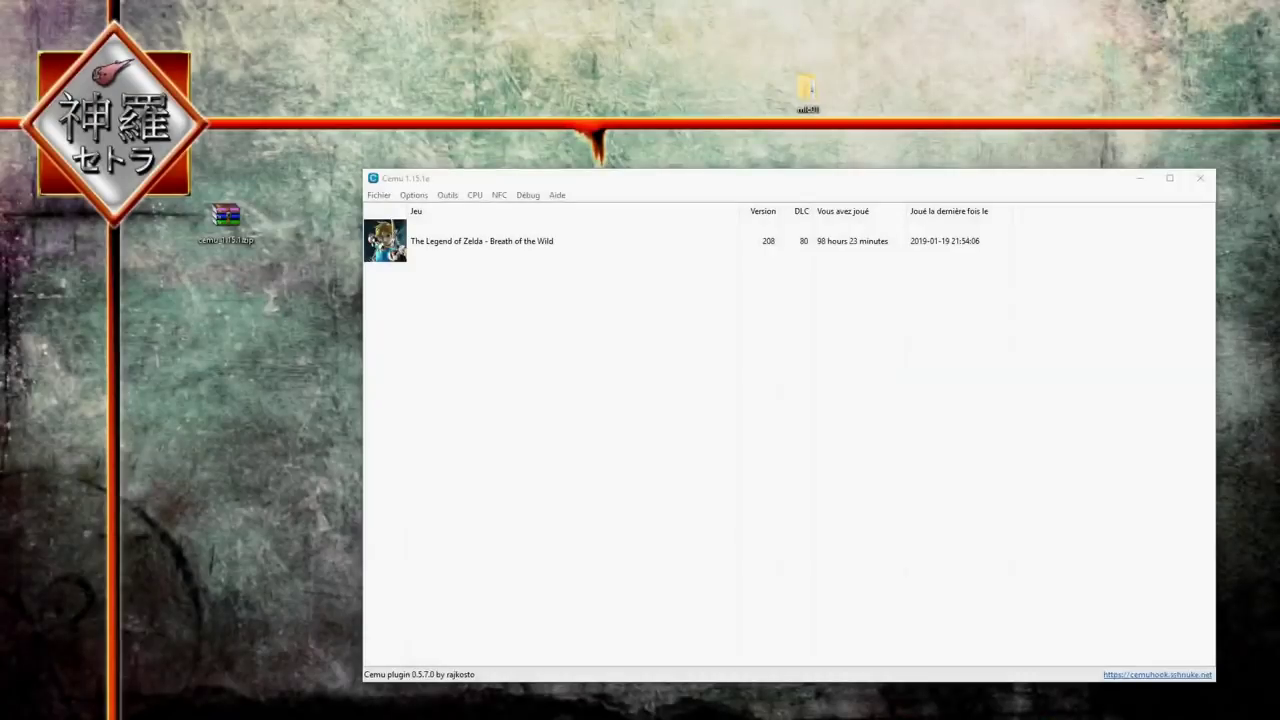
{"action": "left_click", "coordinate": [585, 416]}
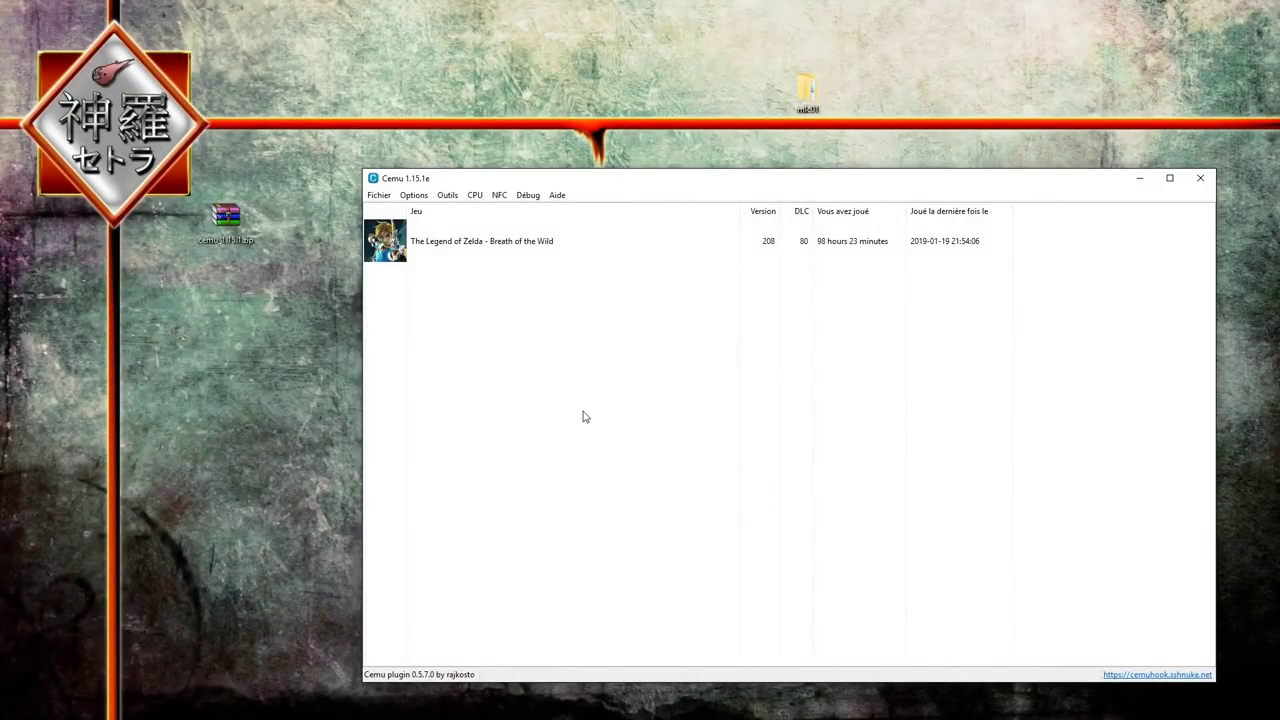
Open the graphic packs manager and download the latest community graphic packs
{"action": "left_click", "coordinate": [416, 197]}
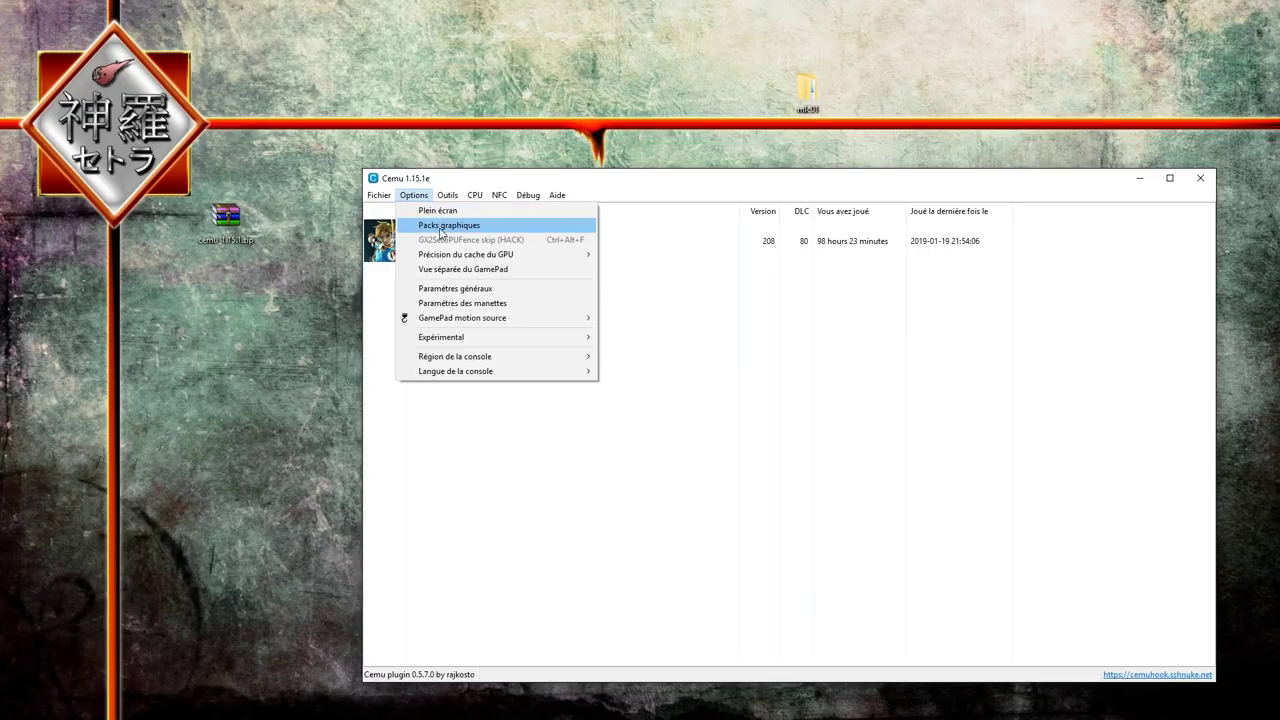
{"action": "left_click", "coordinate": [455, 228]}
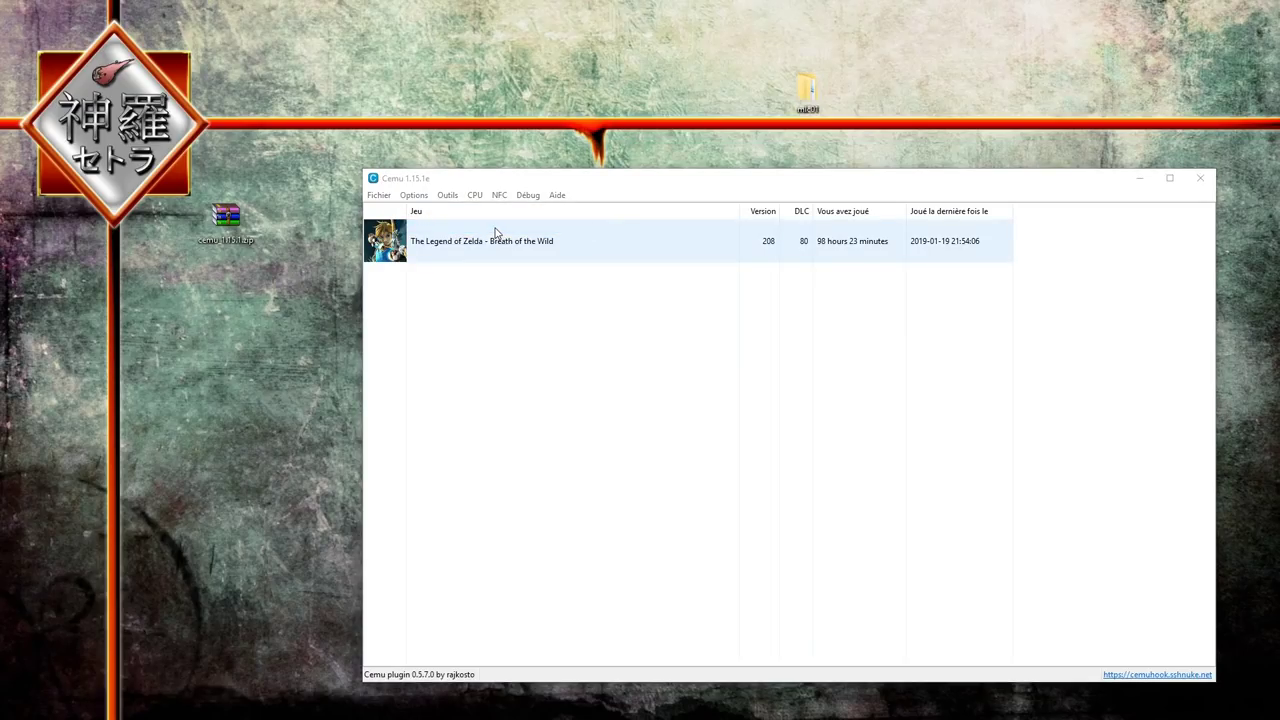
{"action": "left_click_drag", "start_coordinate": [55, 165], "coordinate": [799, 245]}
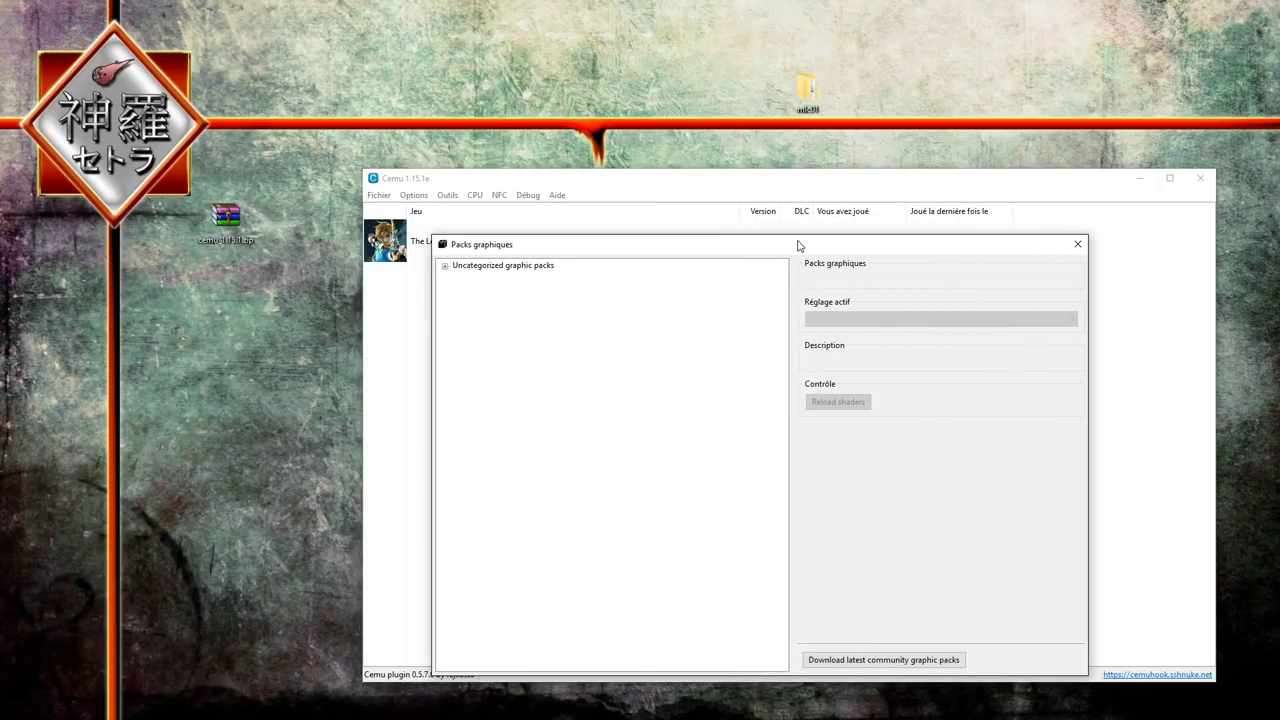
{"action": "left_click", "coordinate": [870, 661]}
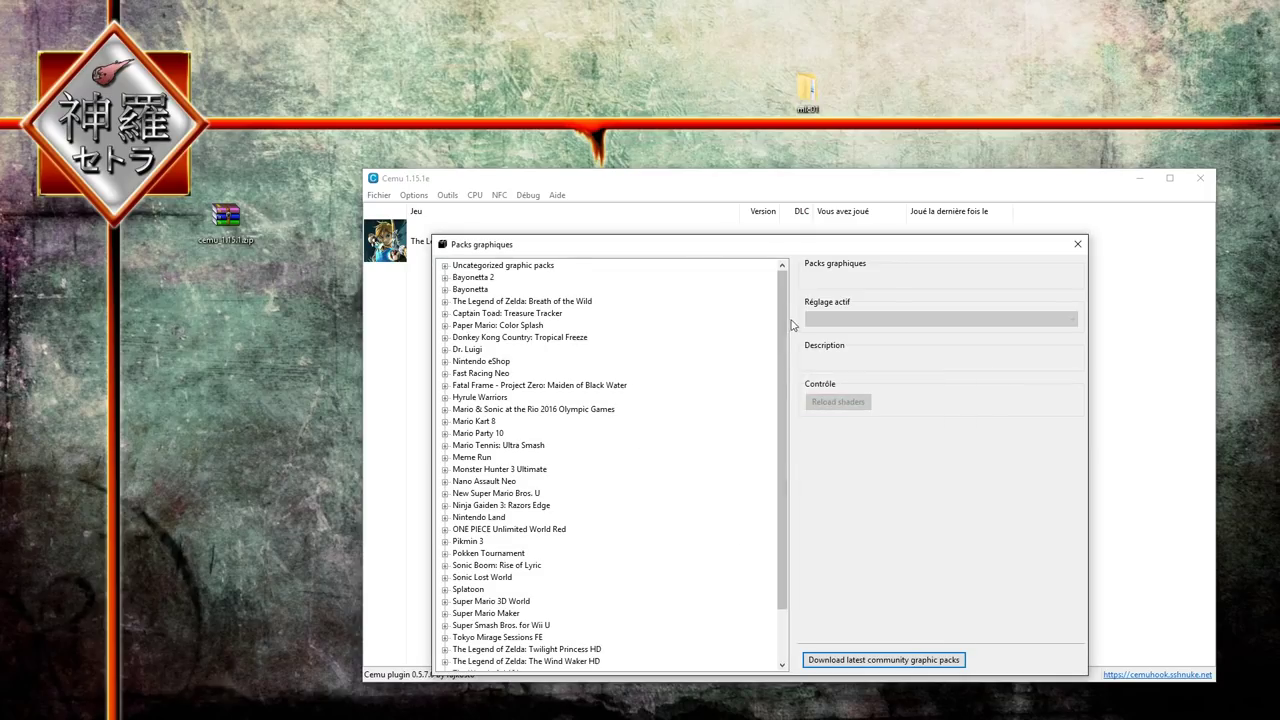
Set the Resolution graphic pack for The Legend of Zelda: Breath of the Wild to 1920x1080 (16:9)
{"action": "left_click_drag", "start_coordinate": [785, 325], "coordinate": [820, 280]}
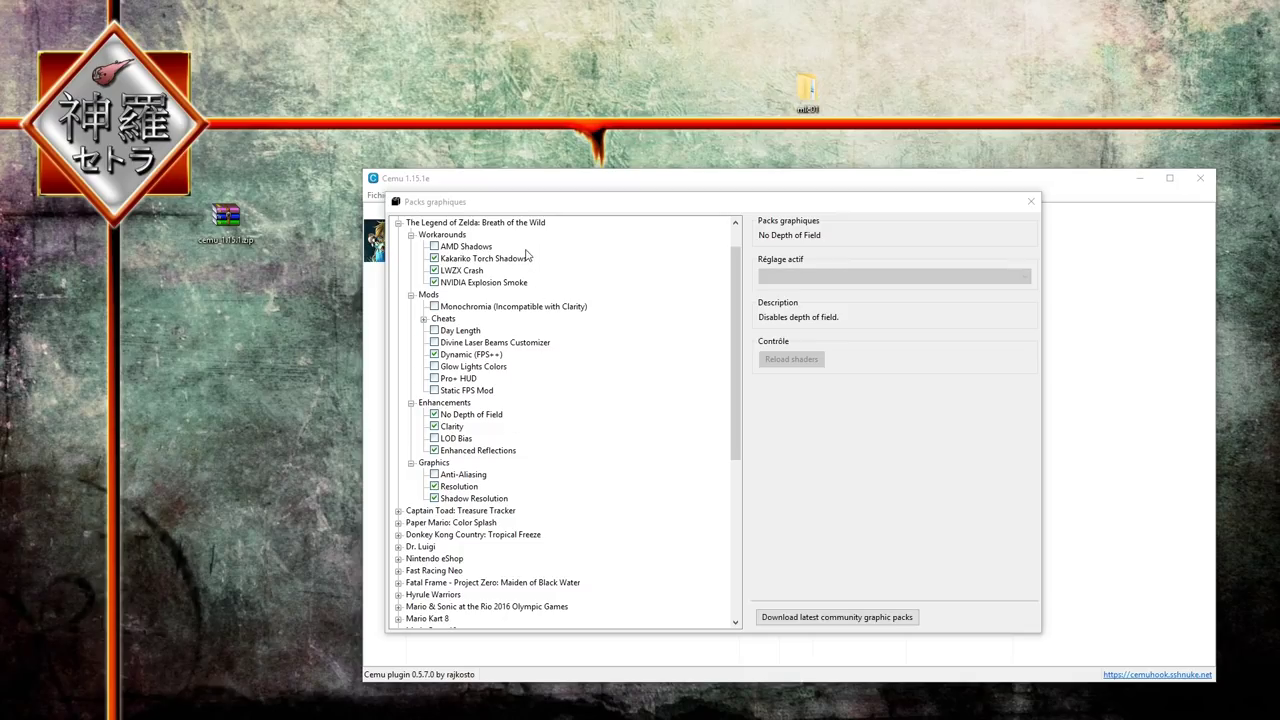
{"action": "left_click", "coordinate": [462, 487]}
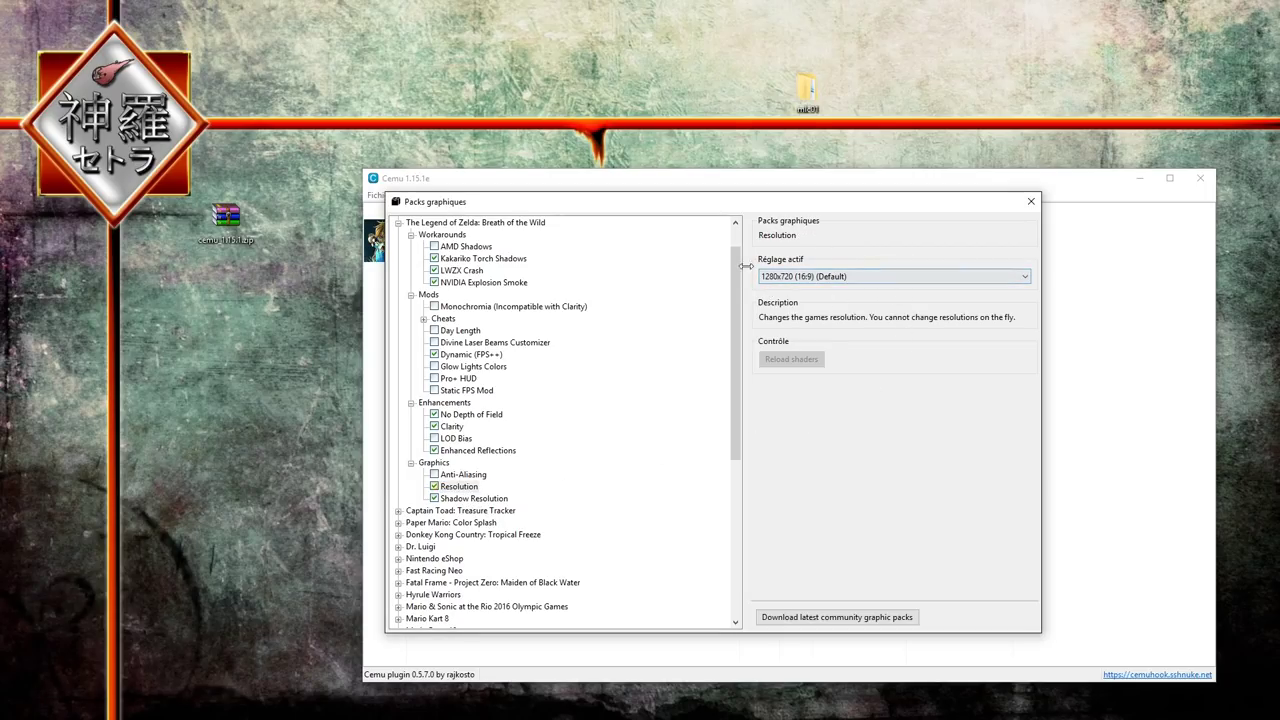
{"action": "left_click", "coordinate": [942, 278]}
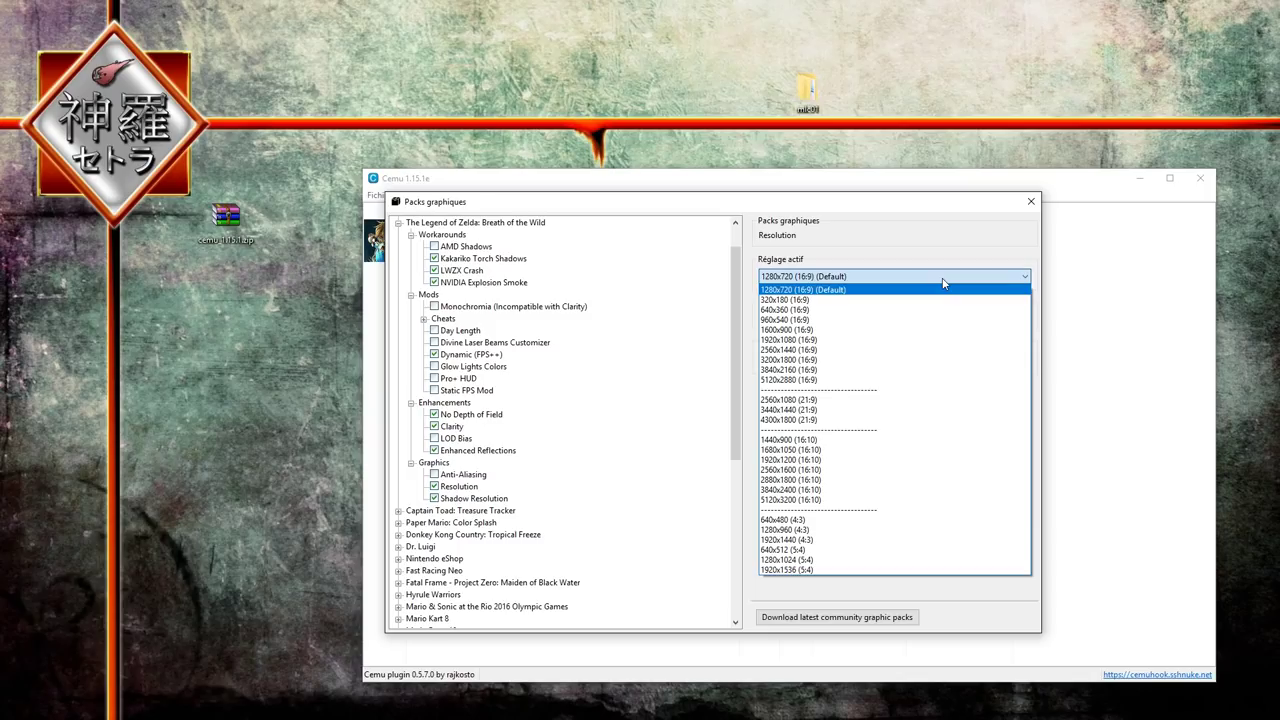
{"action": "left_click", "coordinate": [816, 341]}
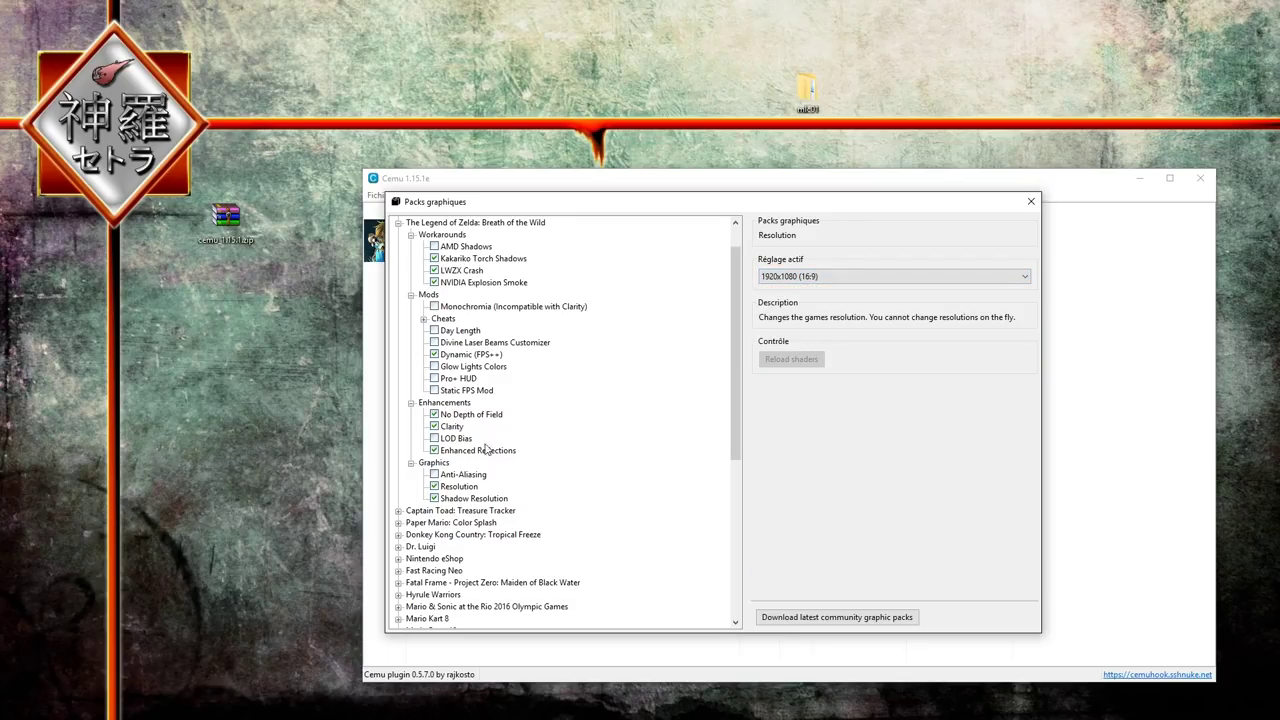
Set the Breath of the Wild Shadow Resolution graphic pack to High (2.00x)
{"action": "left_click", "coordinate": [470, 498]}
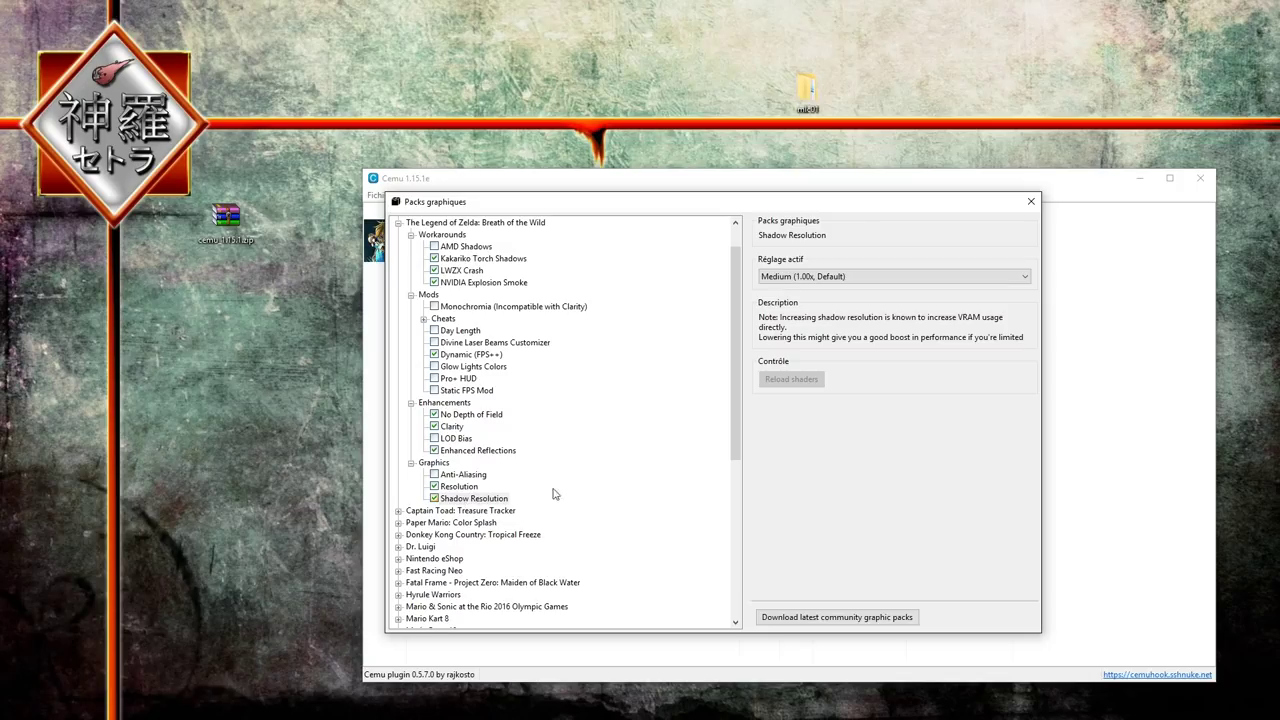
{"action": "left_click", "coordinate": [857, 279]}
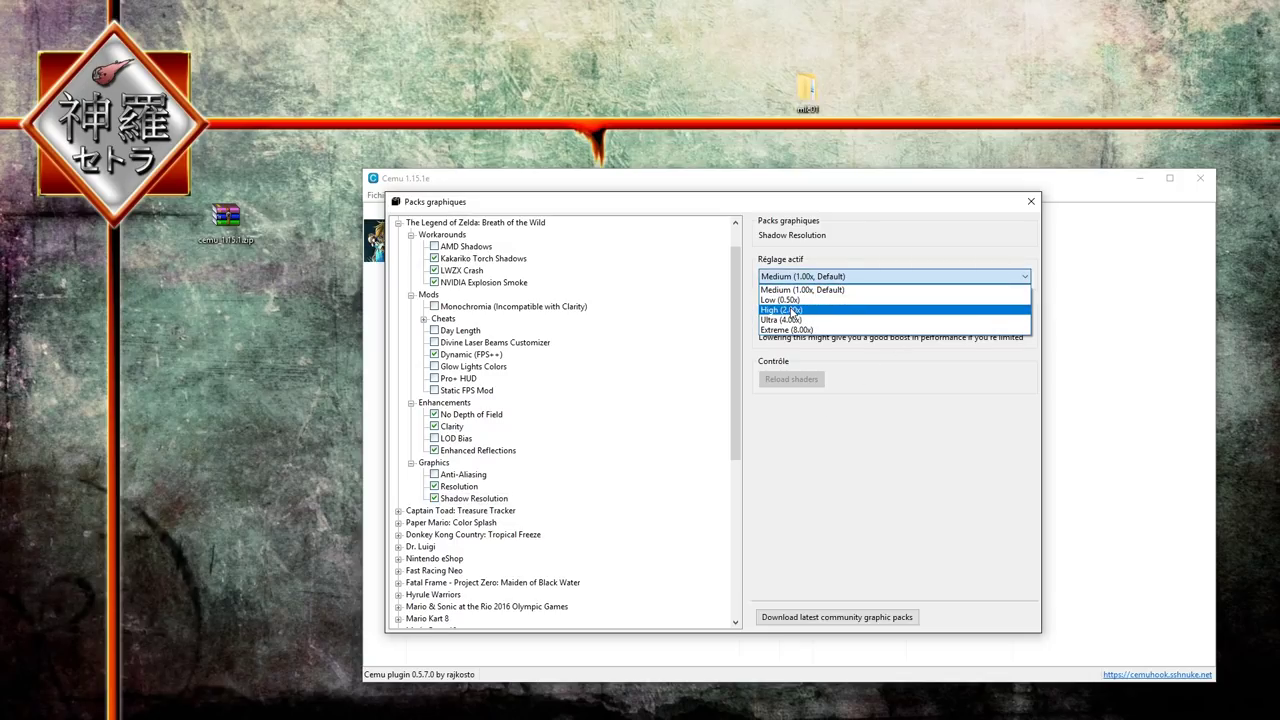
{"action": "left_click", "coordinate": [829, 311]}
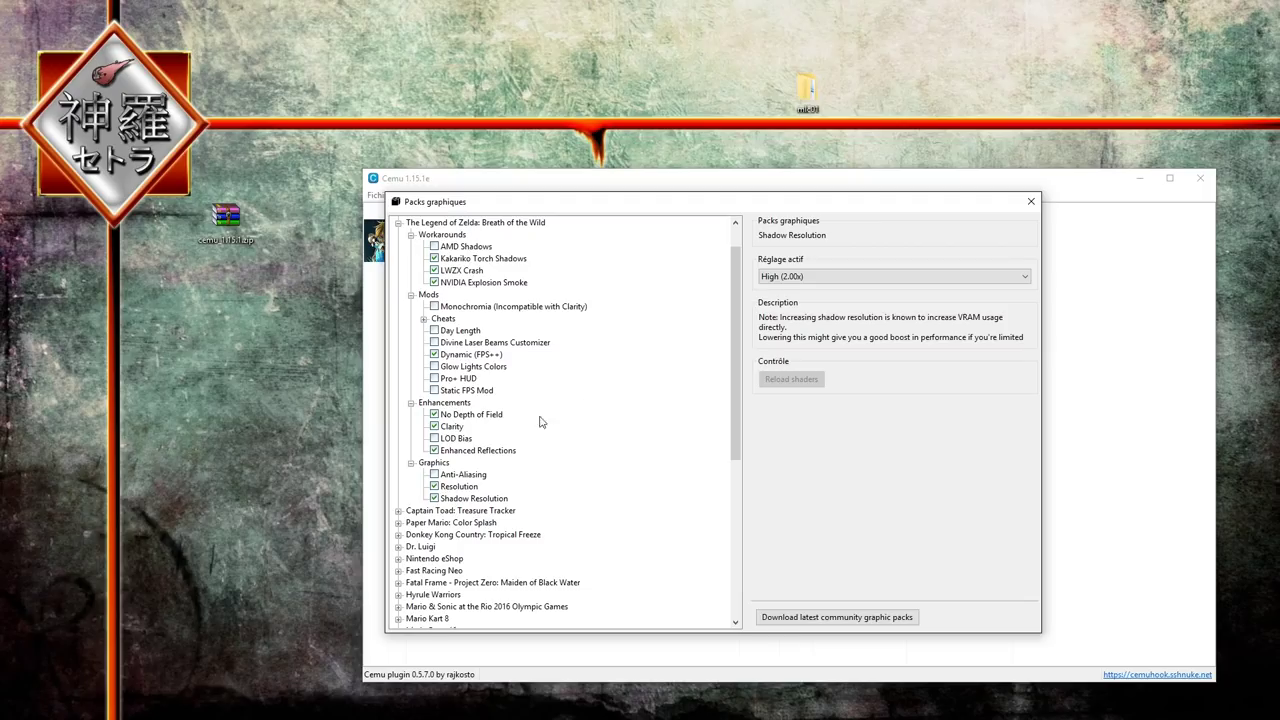
Choose Serfrost Preset (Bright Display) as the active preset of the Breath of the Wild Clarity pack
{"action": "left_click", "coordinate": [451, 427]}
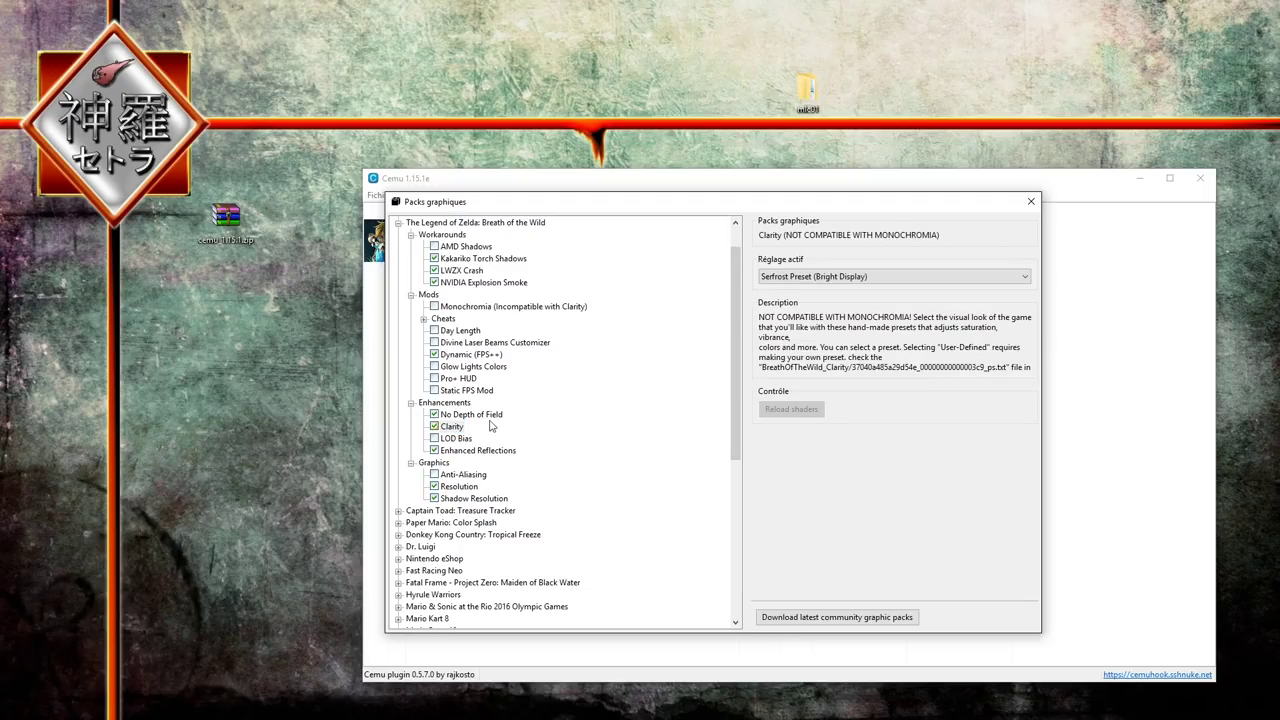
{"action": "left_click", "coordinate": [868, 278]}
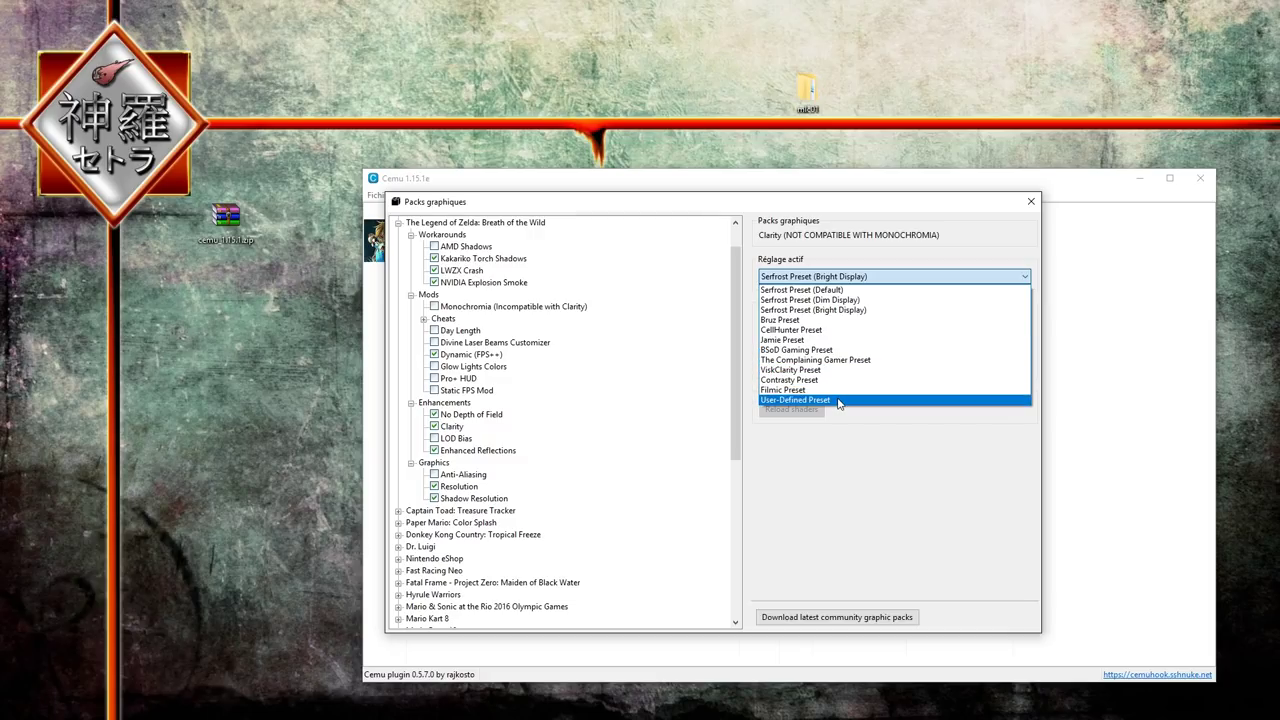
{"action": "left_click", "coordinate": [846, 313]}
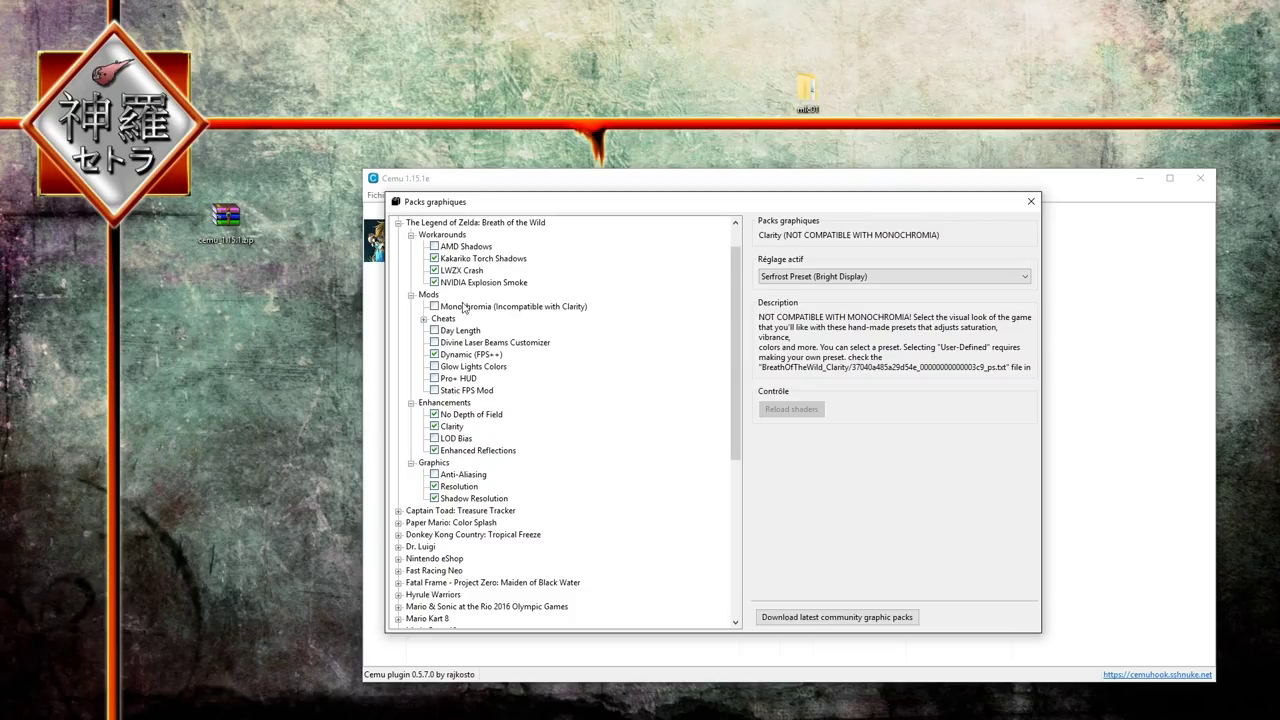
Set the Dynamic (FPS++) mod to 72FPS (ideal for 144Hz displays) and close the graphic packs window
{"action": "left_click", "coordinate": [462, 357]}
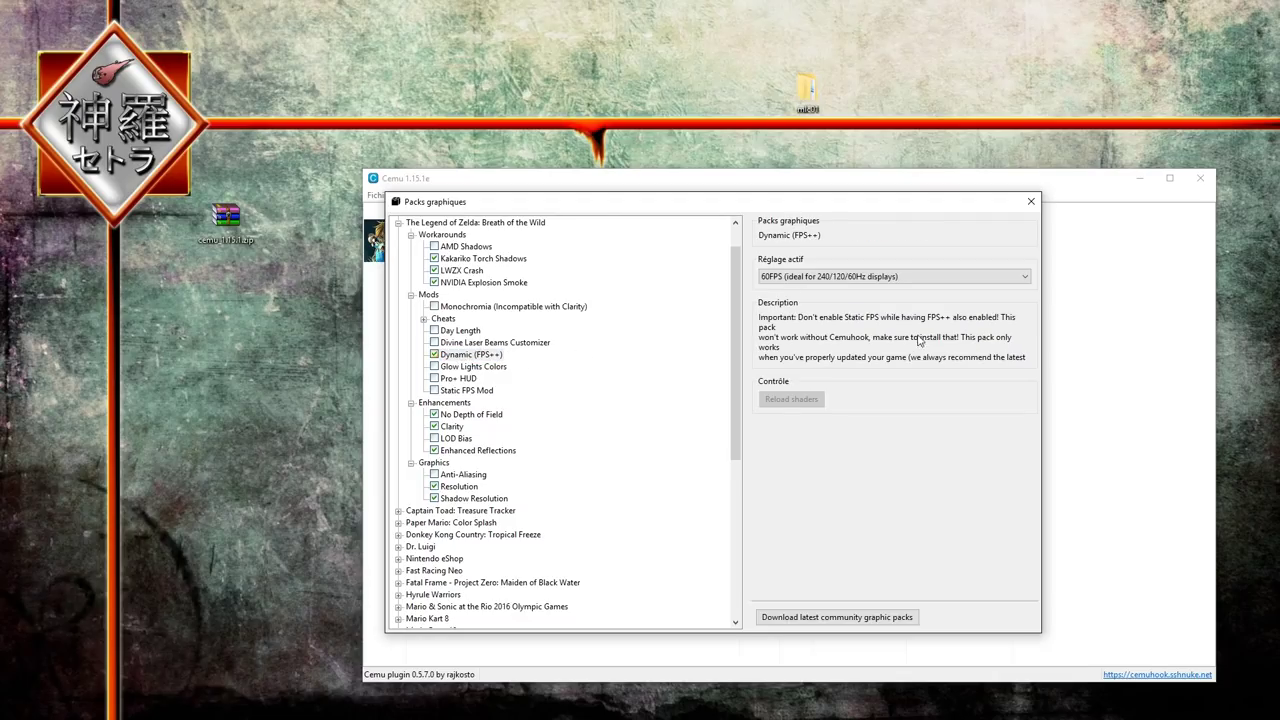
{"action": "left_click", "coordinate": [859, 278]}
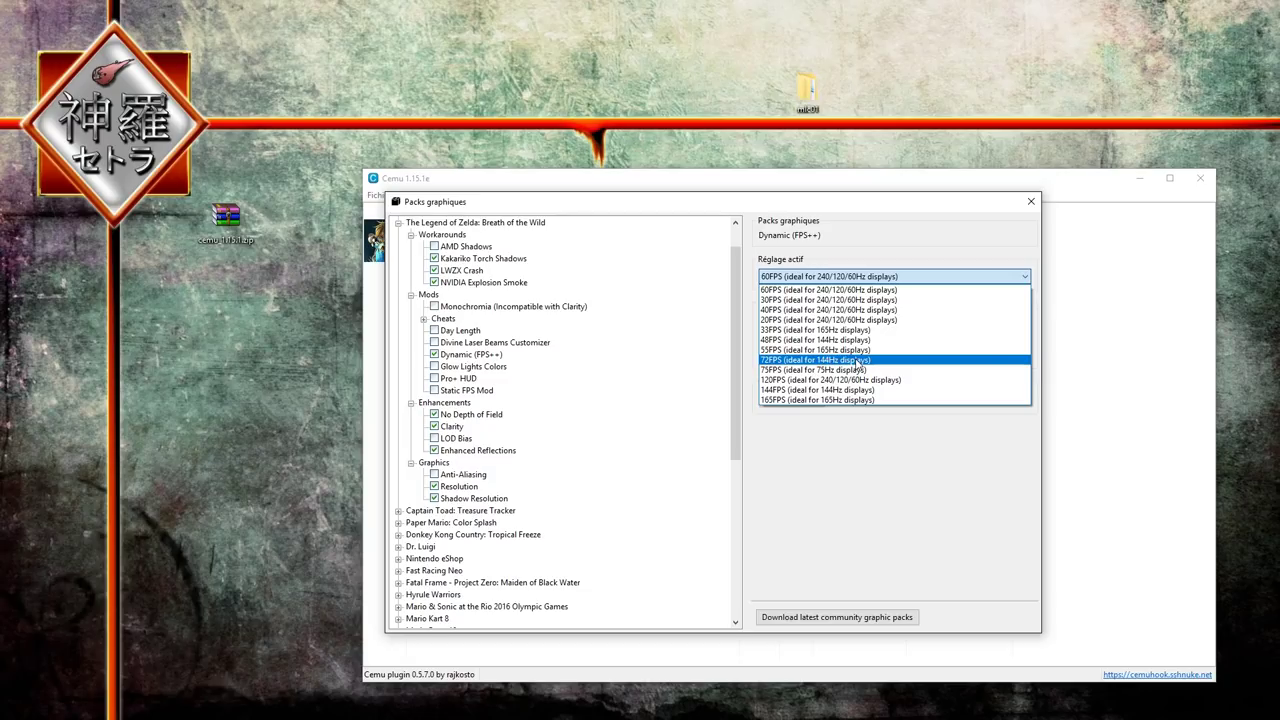
{"action": "left_click", "coordinate": [857, 360]}
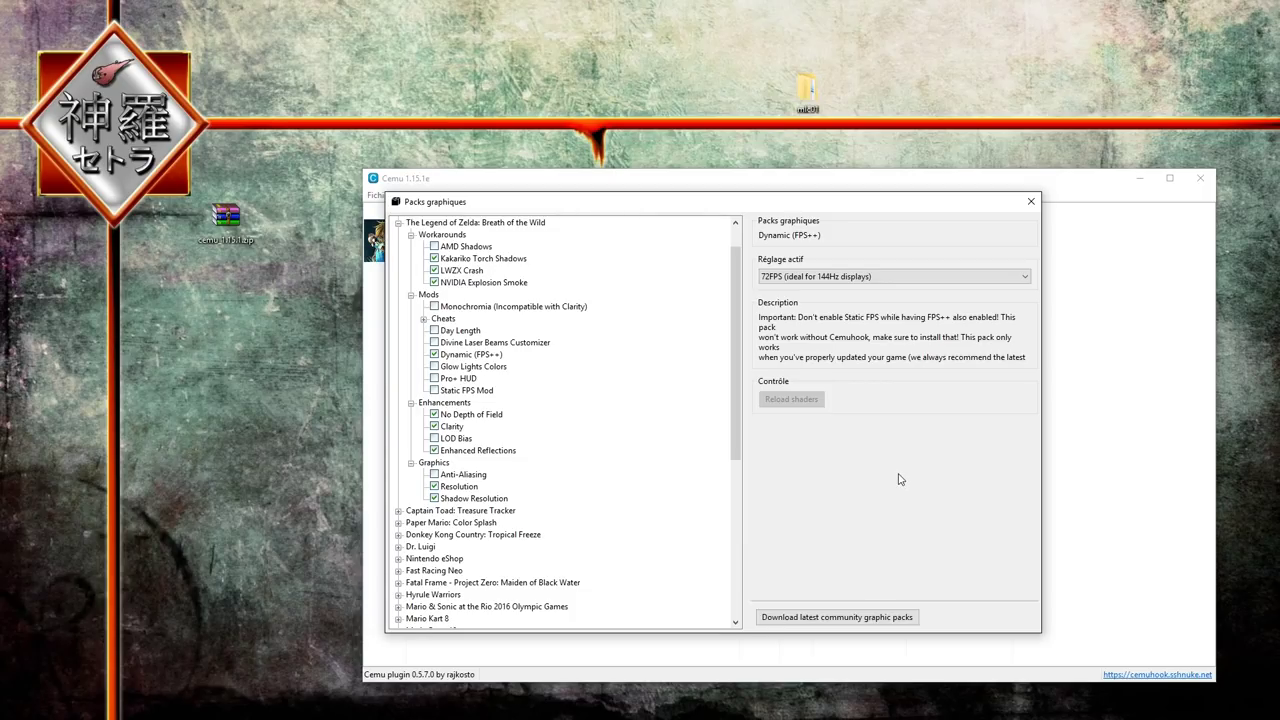
{"action": "left_click", "coordinate": [1031, 203]}
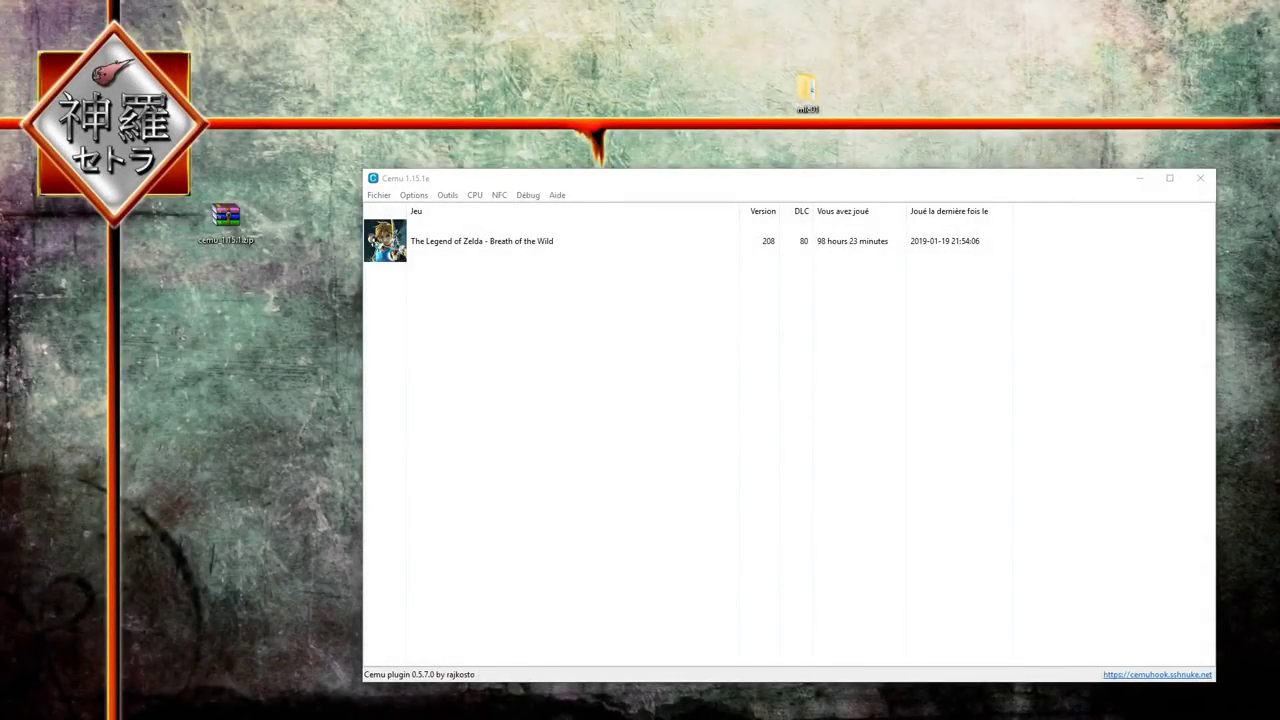
{"action": "left_click", "coordinate": [552, 412]}
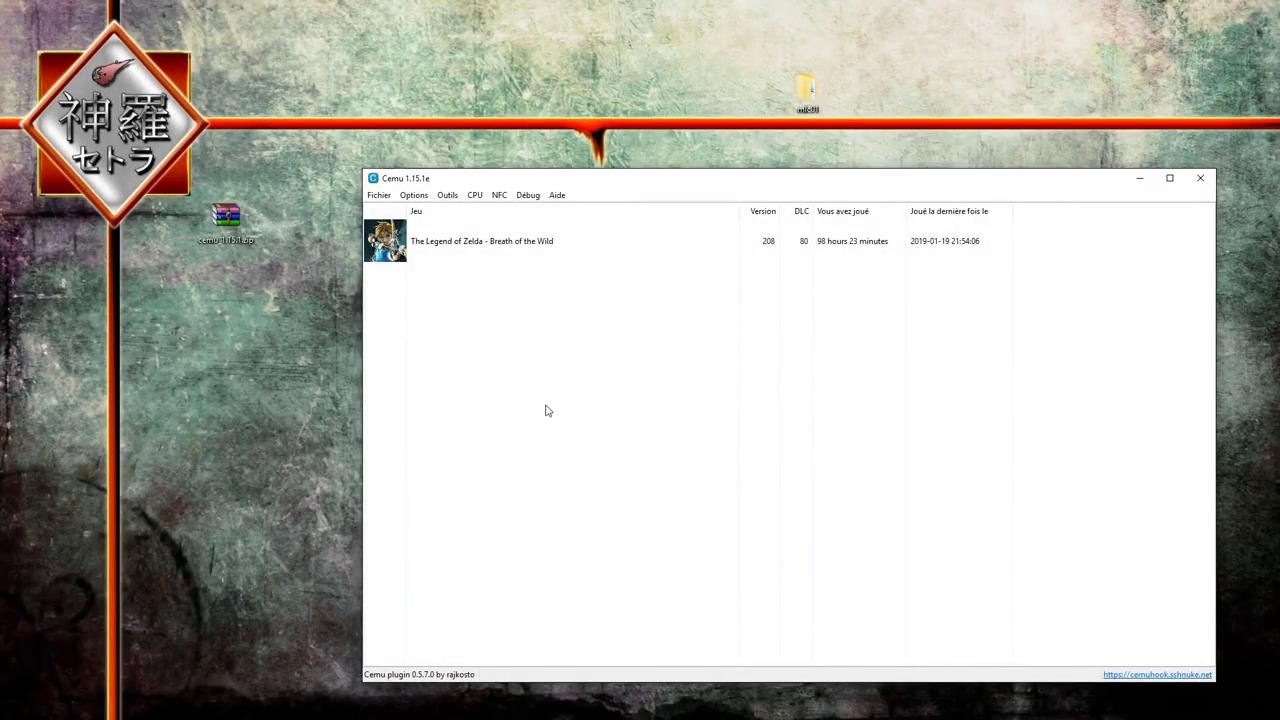
Open the general settings and review the available interface languages, keeping French selected
{"action": "left_click", "coordinate": [413, 195]}
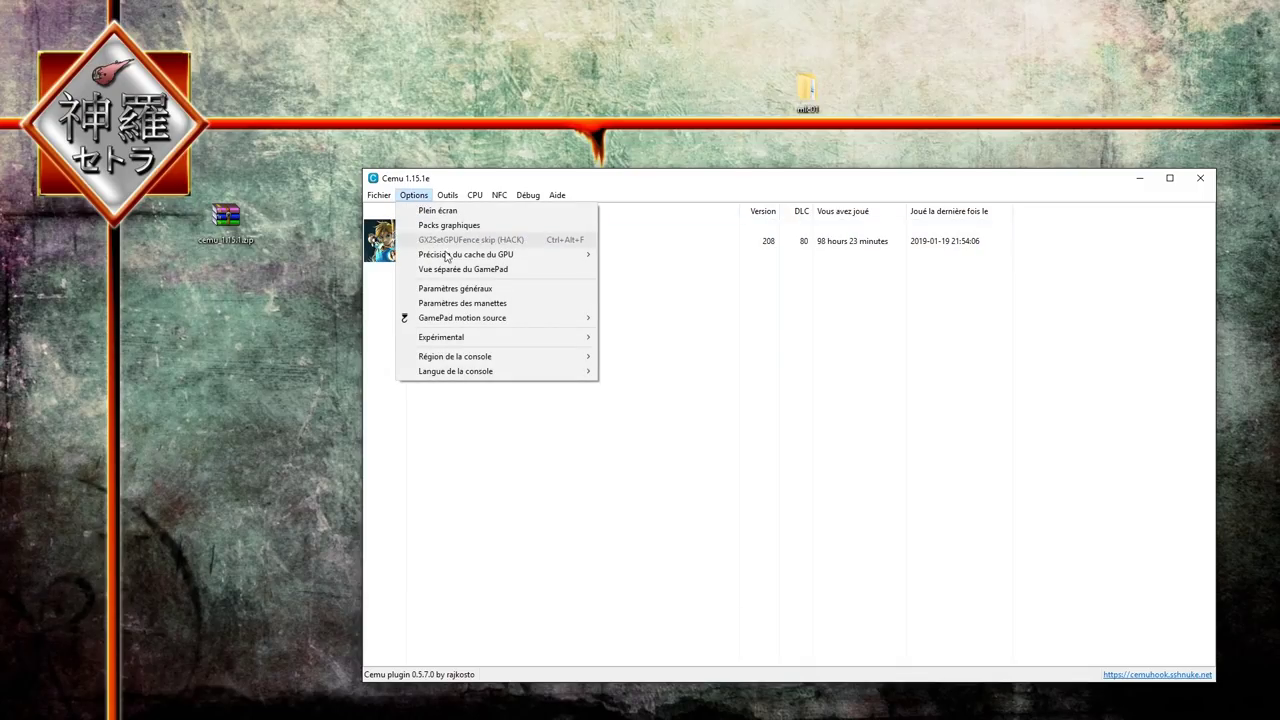
{"action": "left_click", "coordinate": [452, 288]}
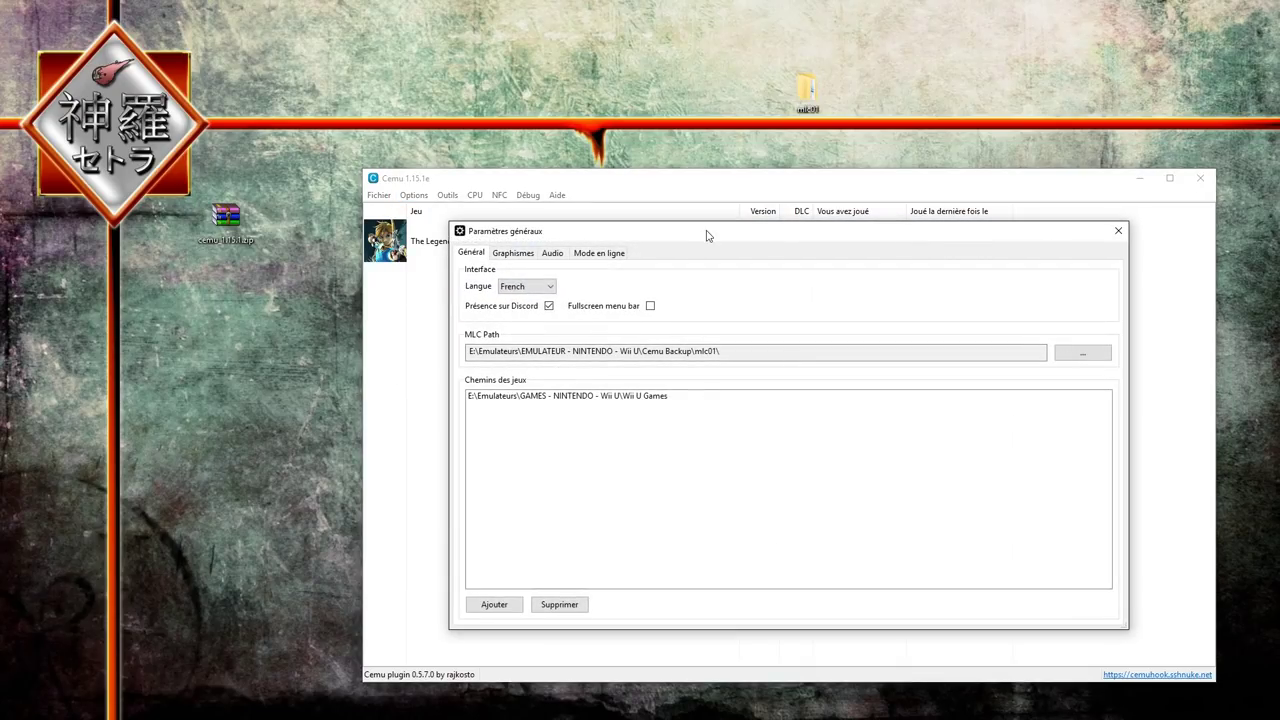
{"action": "left_click", "coordinate": [549, 316]}
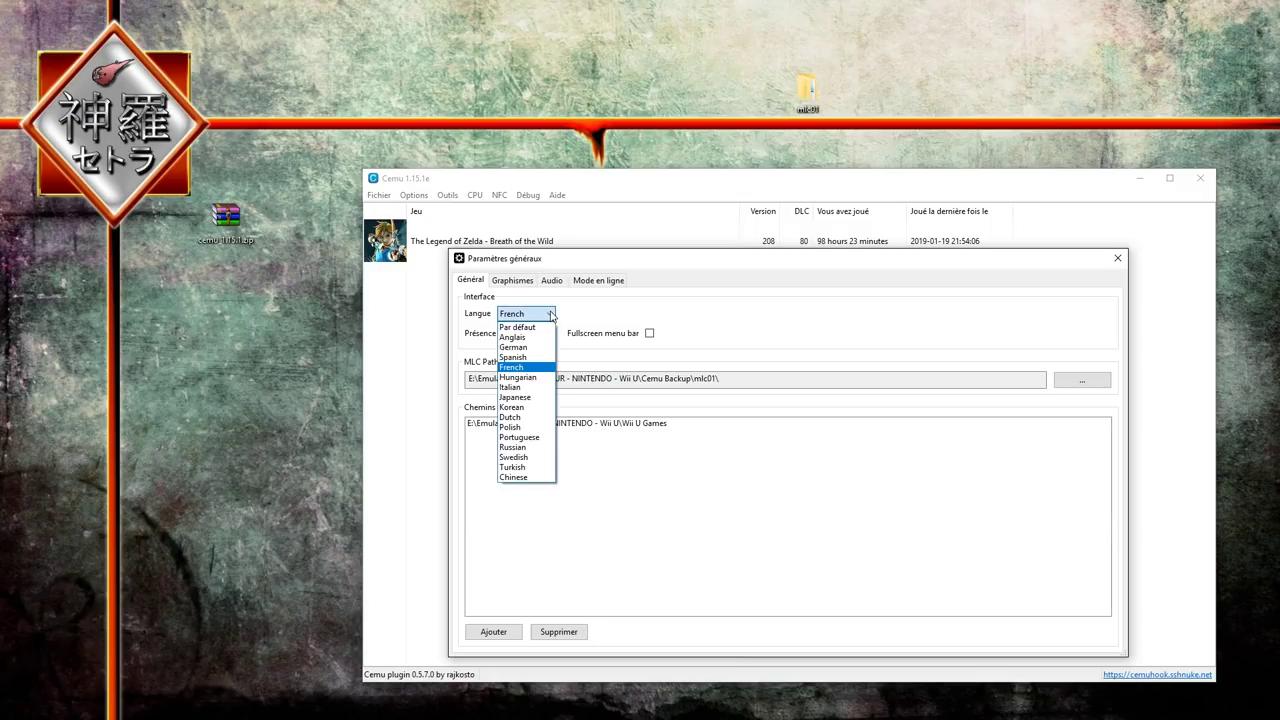
{"action": "left_click", "coordinate": [550, 316]}
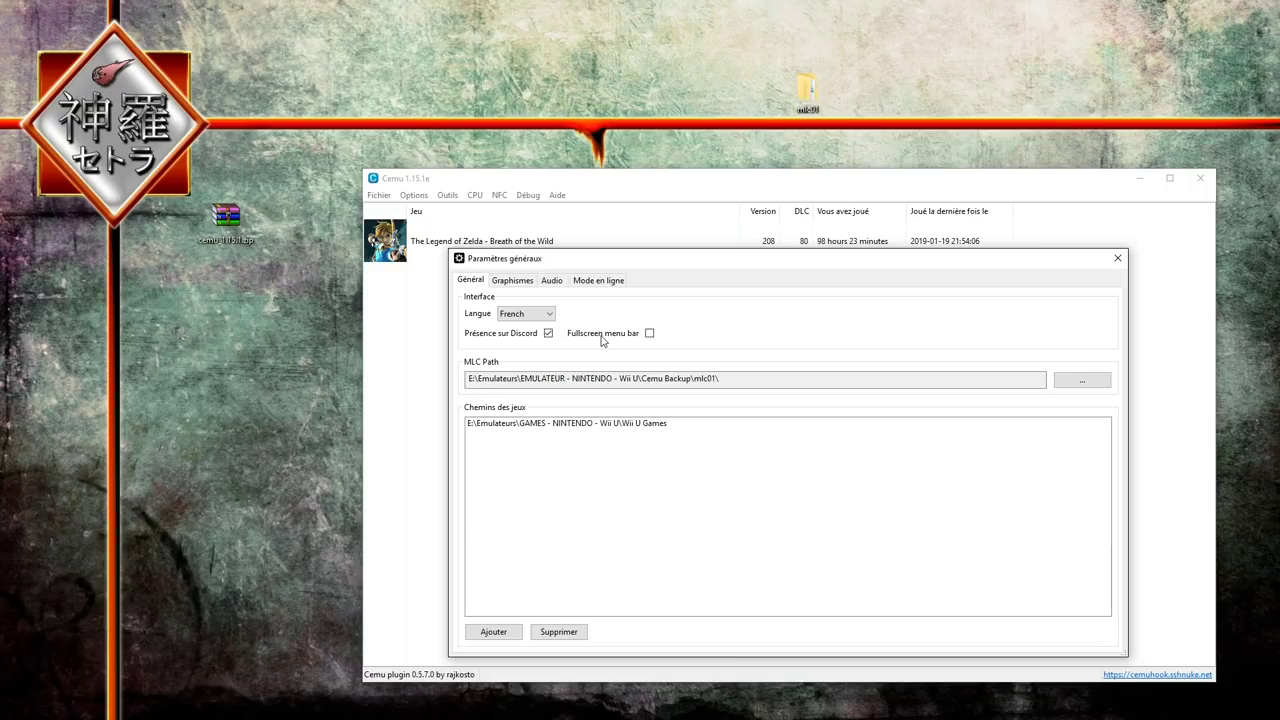
In the graphics settings, review the overlay position choices and set the overlay text color to blue with RGB 80, 80, 245
{"action": "left_click", "coordinate": [511, 281]}
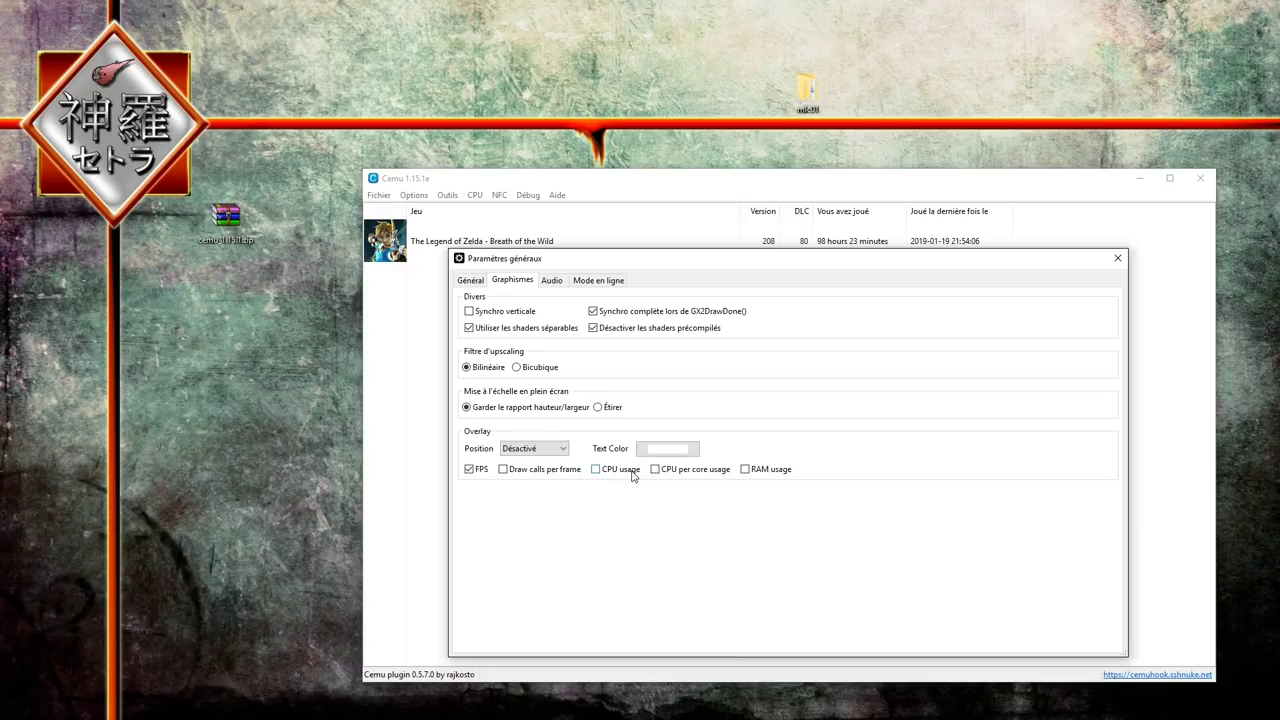
{"action": "left_click", "coordinate": [562, 449]}
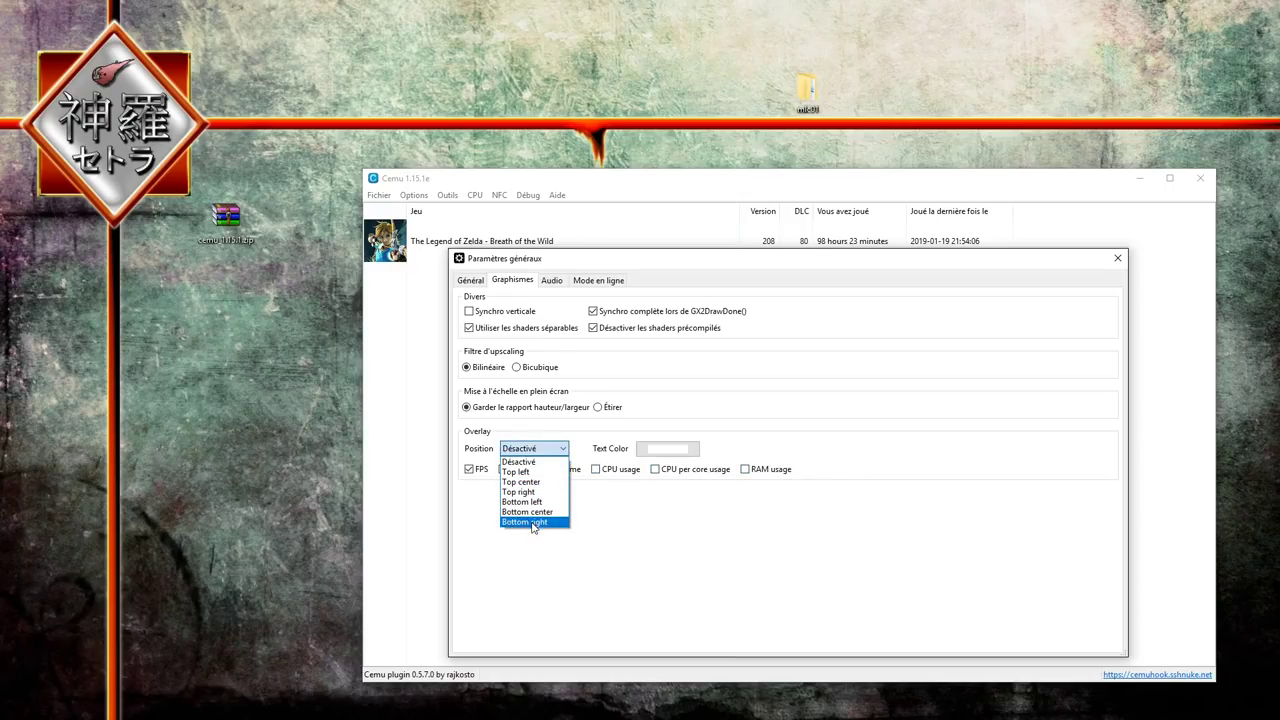
{"action": "left_click", "coordinate": [664, 520]}
{"action": "left_click", "coordinate": [670, 450]}
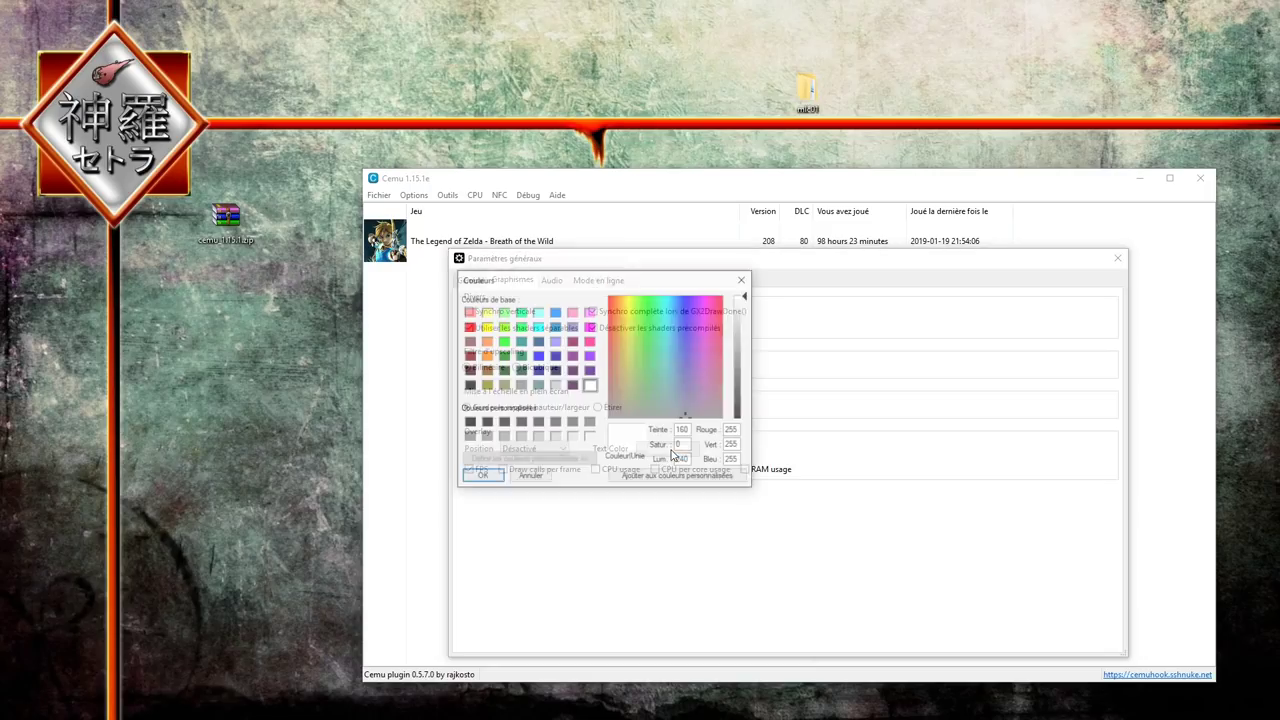
{"action": "left_click_drag", "start_coordinate": [686, 334], "coordinate": [684, 308]}
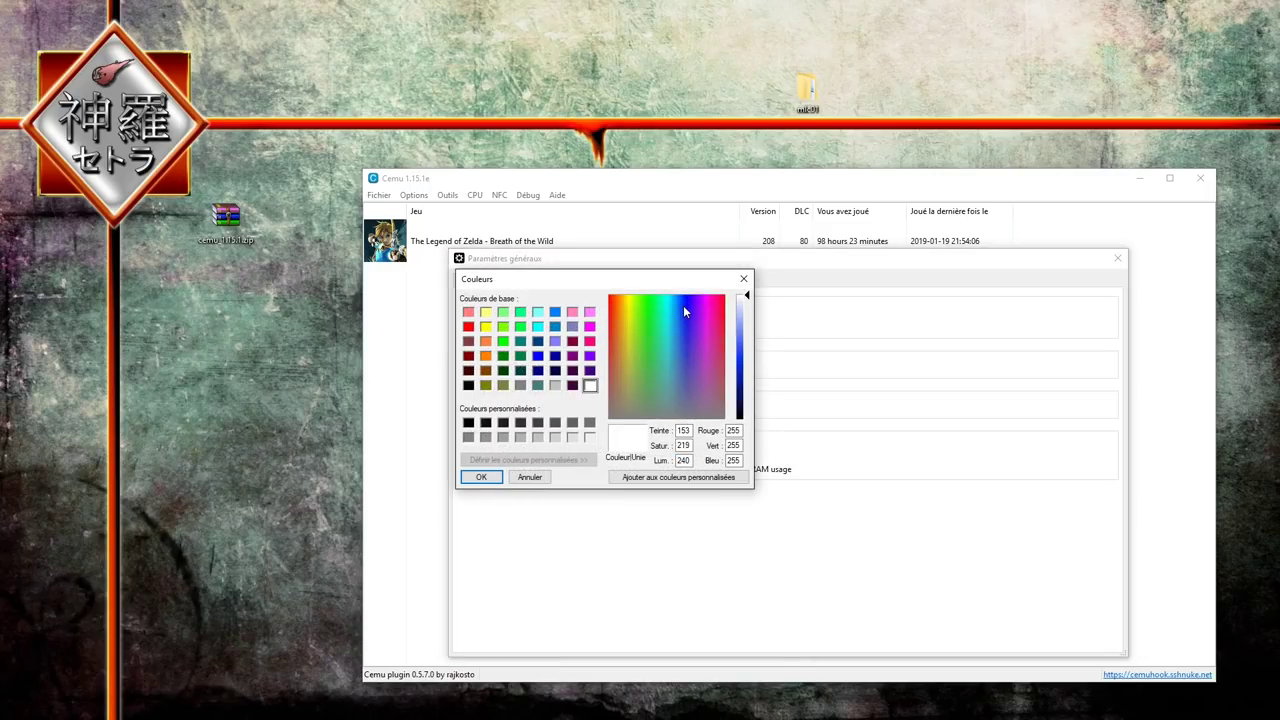
{"action": "left_click", "coordinate": [745, 360]}
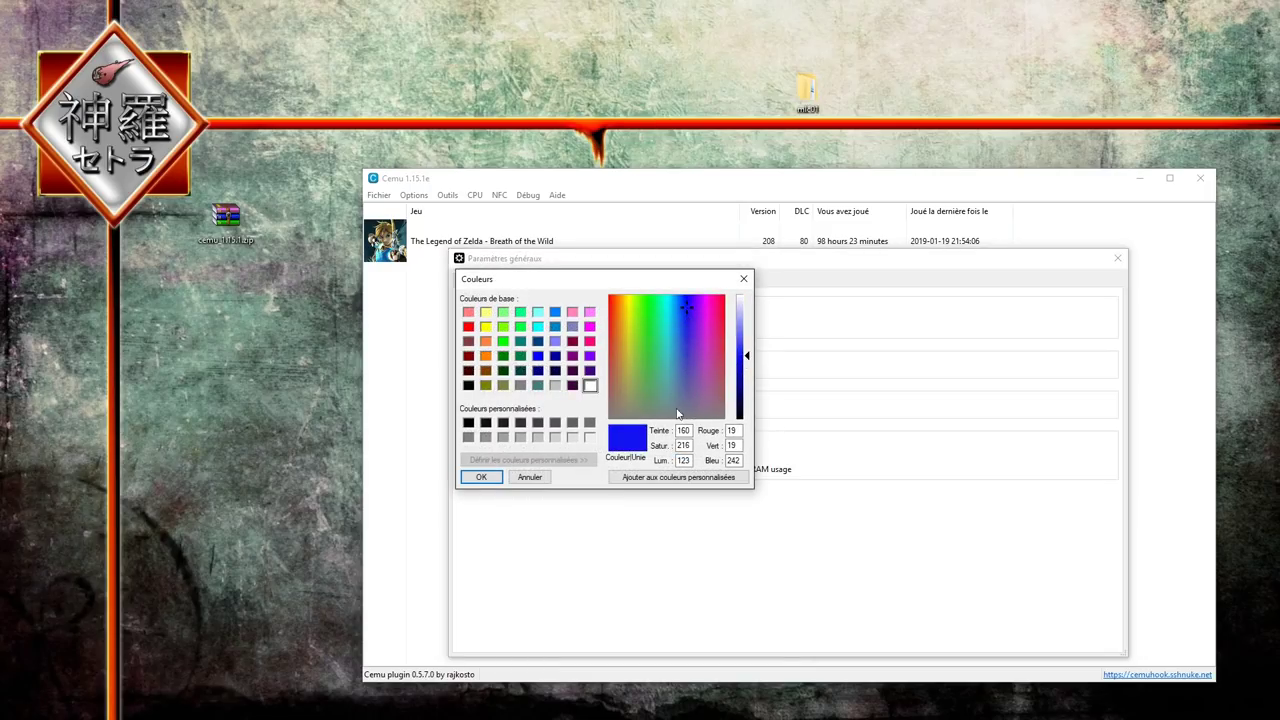
{"action": "left_click", "coordinate": [745, 341]}
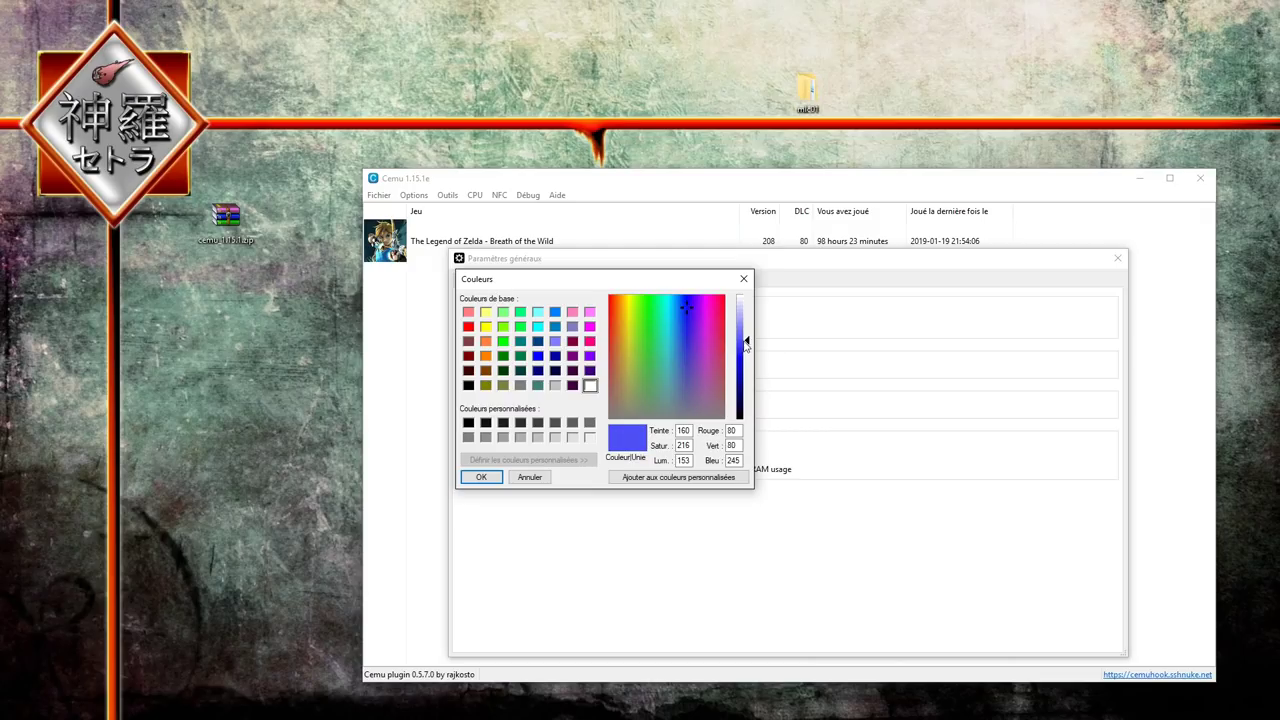
{"action": "left_click", "coordinate": [483, 478]}
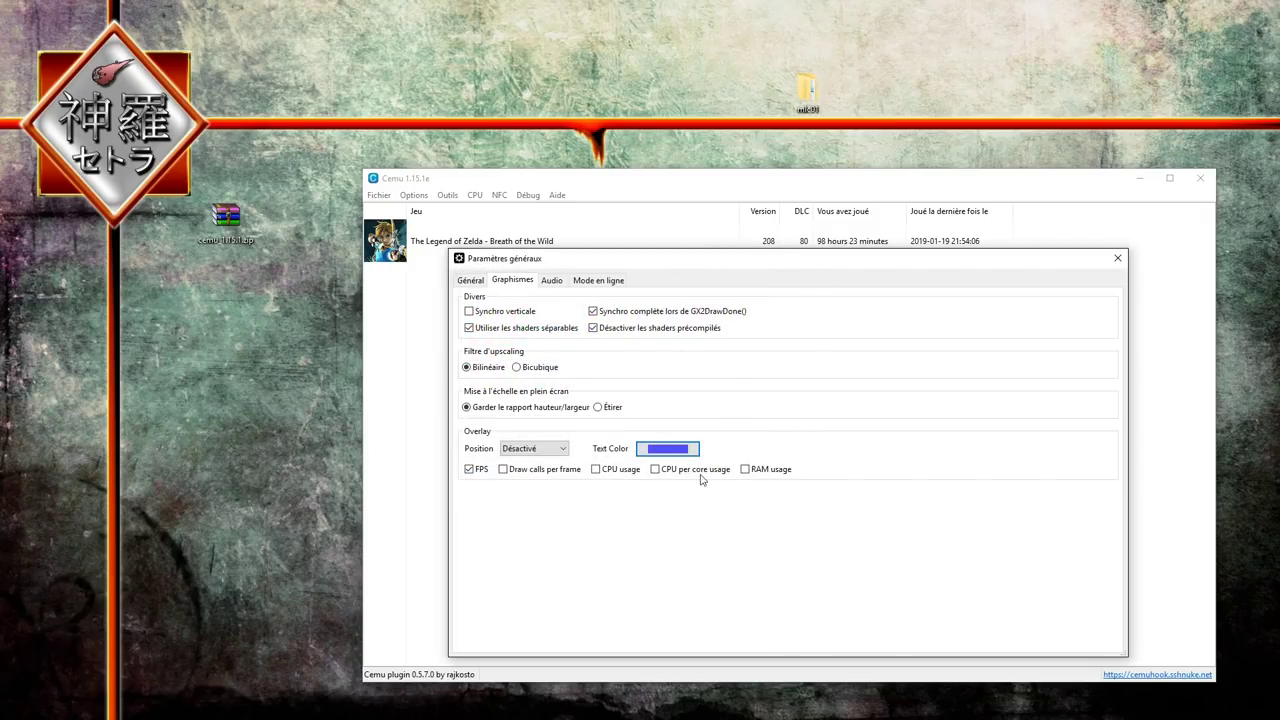
Review the audio API choices and the online mode account settings, and close the general settings
{"action": "left_click", "coordinate": [553, 281]}
{"action": "left_click", "coordinate": [552, 314]}
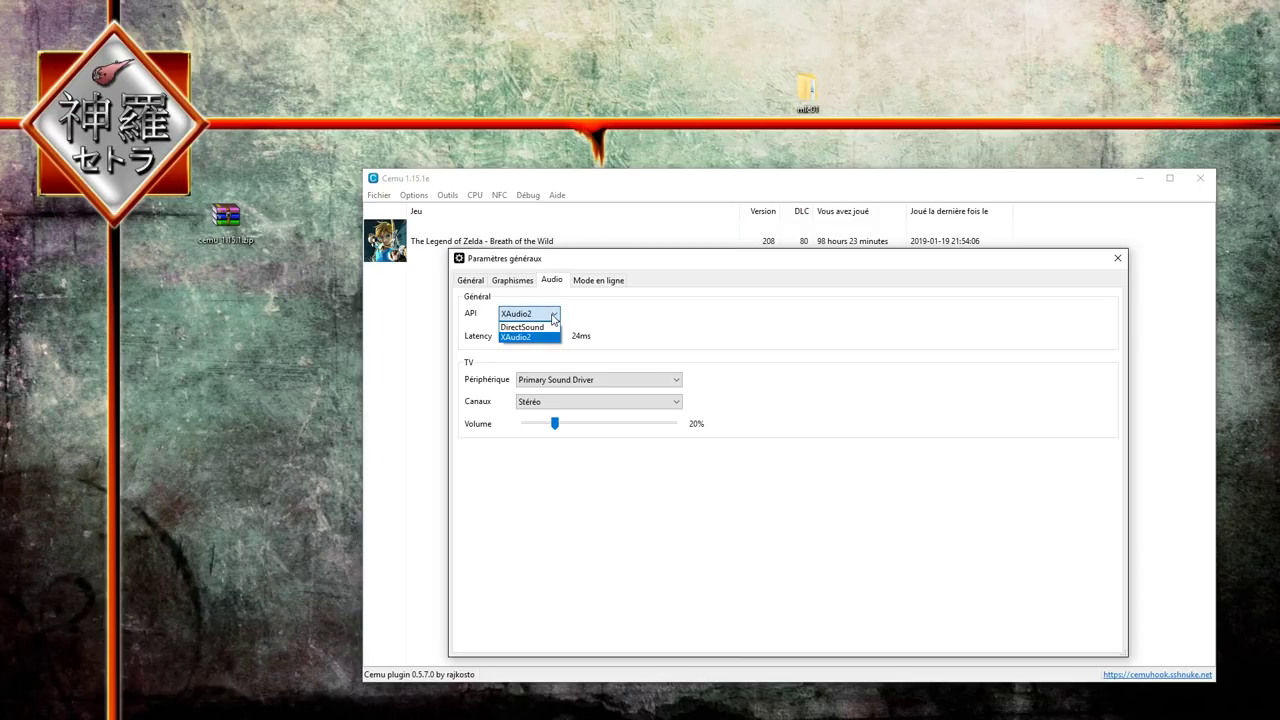
{"action": "left_click", "coordinate": [552, 316]}
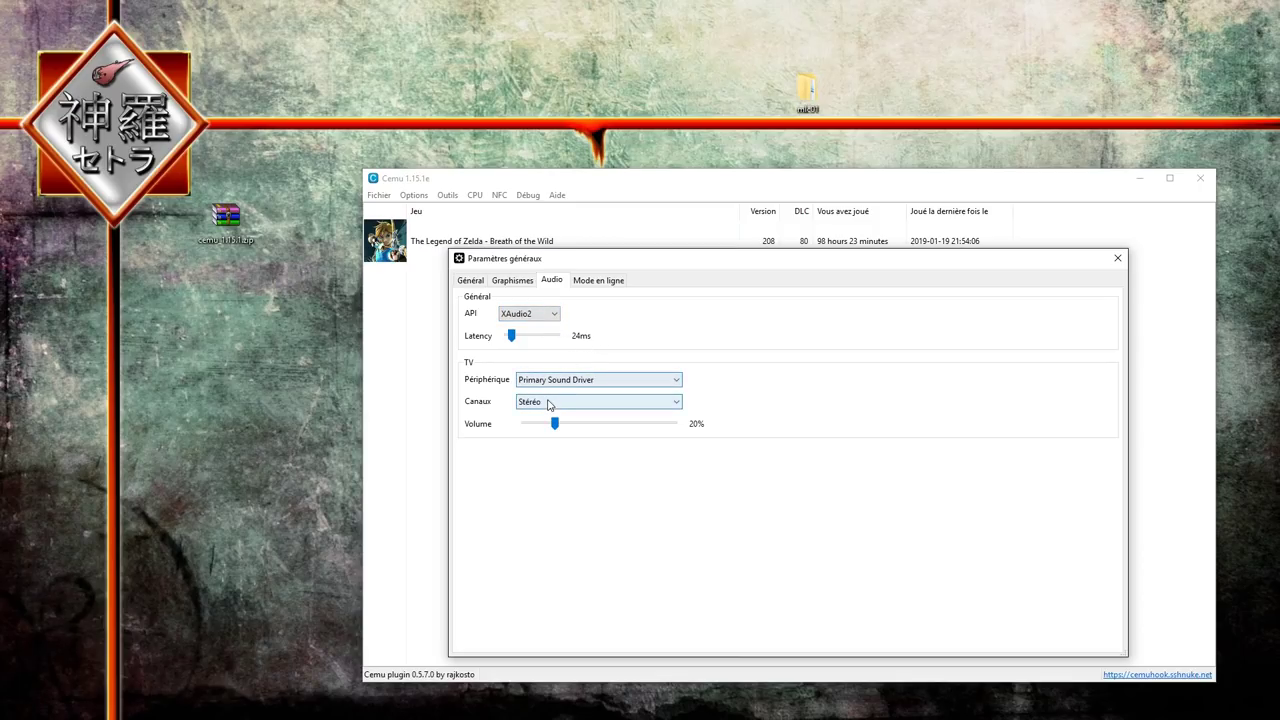
{"action": "left_click", "coordinate": [595, 283]}
{"action": "left_click", "coordinate": [586, 388]}
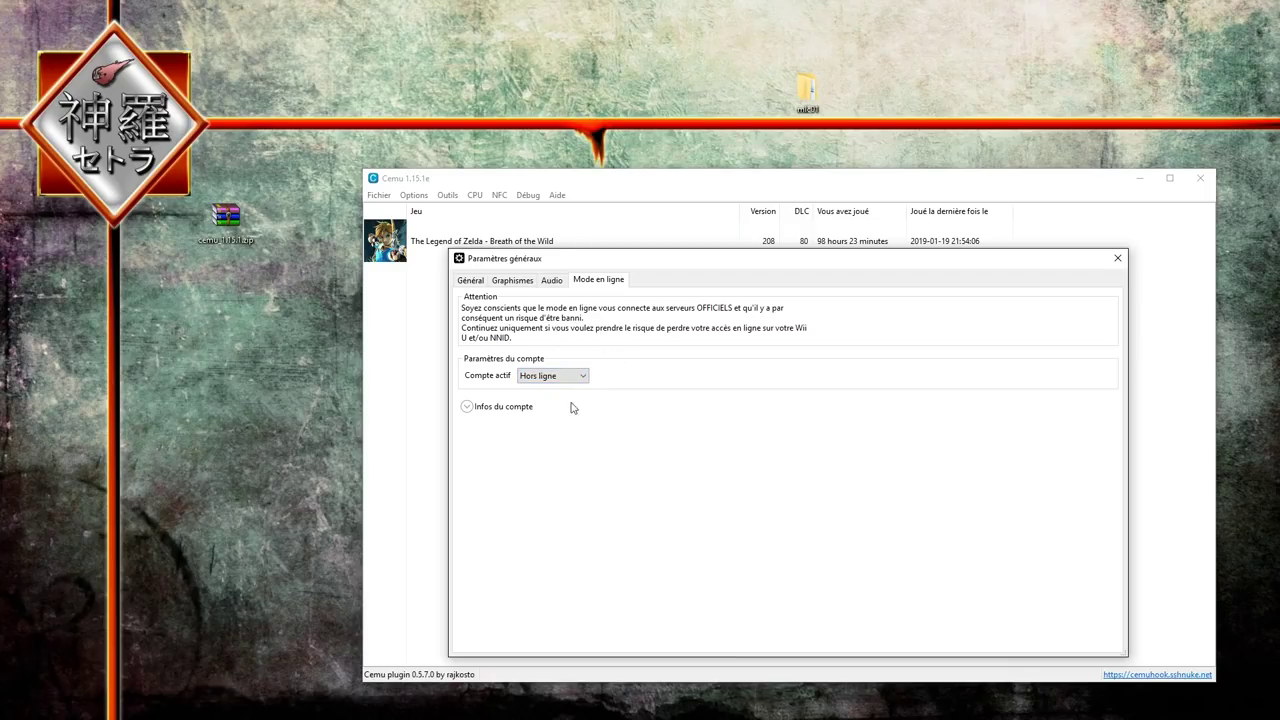
{"action": "left_click", "coordinate": [491, 409]}
{"action": "left_click", "coordinate": [466, 406]}
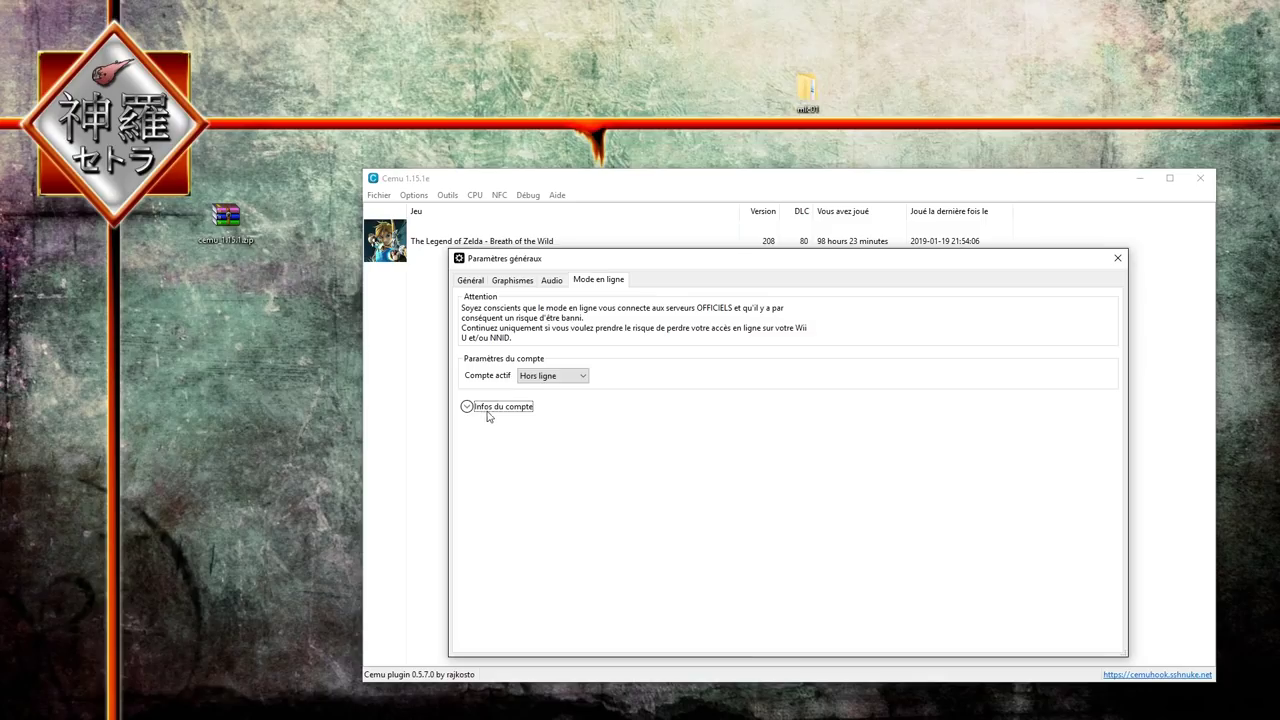
{"action": "left_click", "coordinate": [1118, 259]}
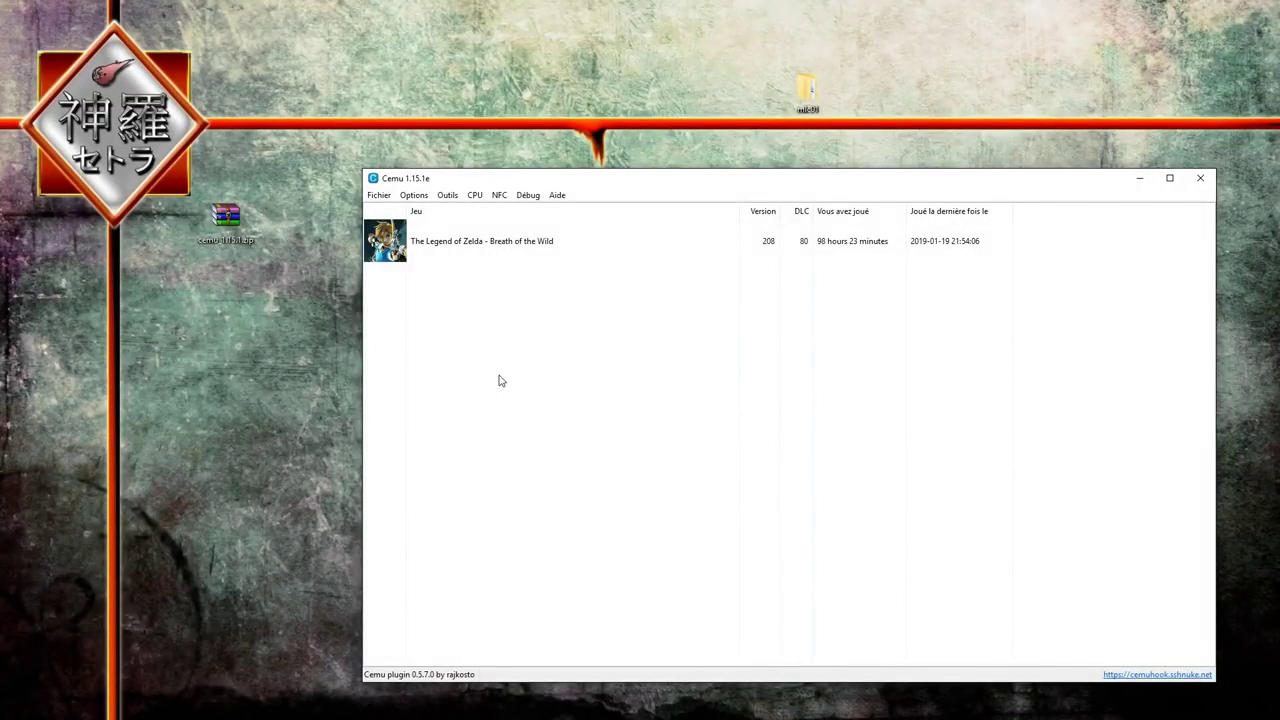
Check the RDTSC option among the experimental options
{"action": "left_click", "coordinate": [413, 195]}
{"action": "mouse_move", "coordinate": [441, 345]}
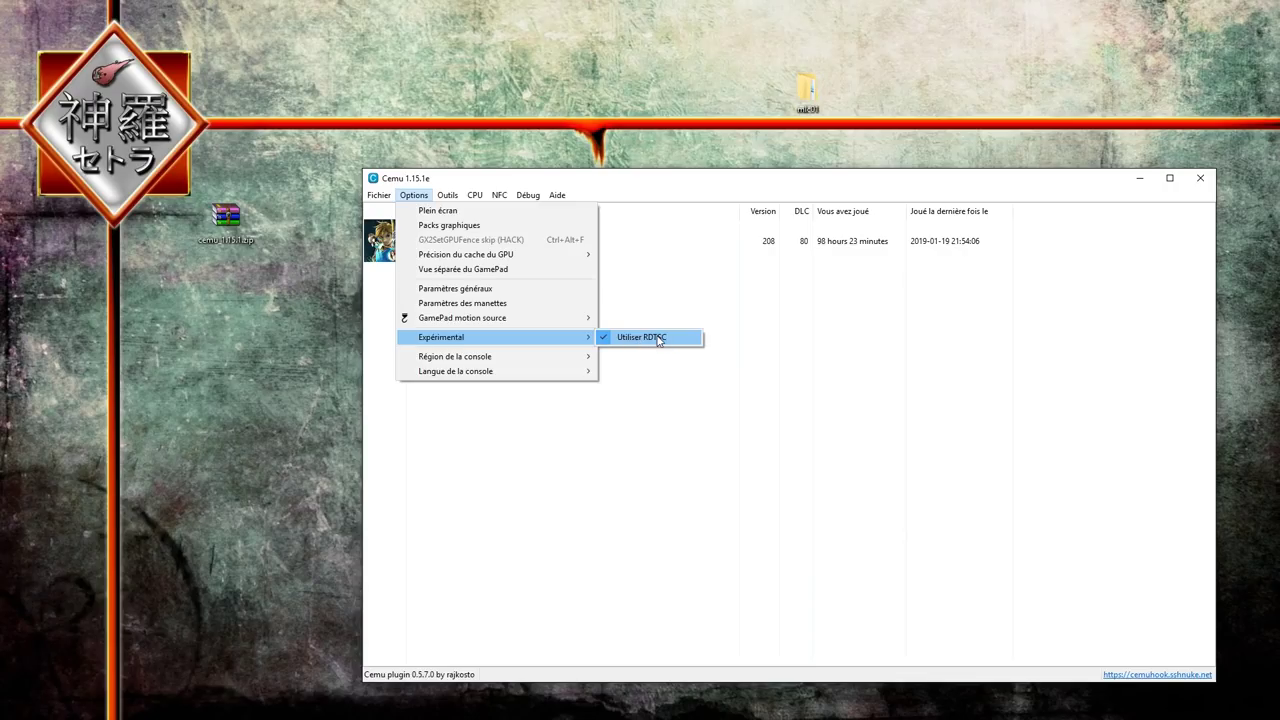
{"action": "left_click", "coordinate": [649, 480]}
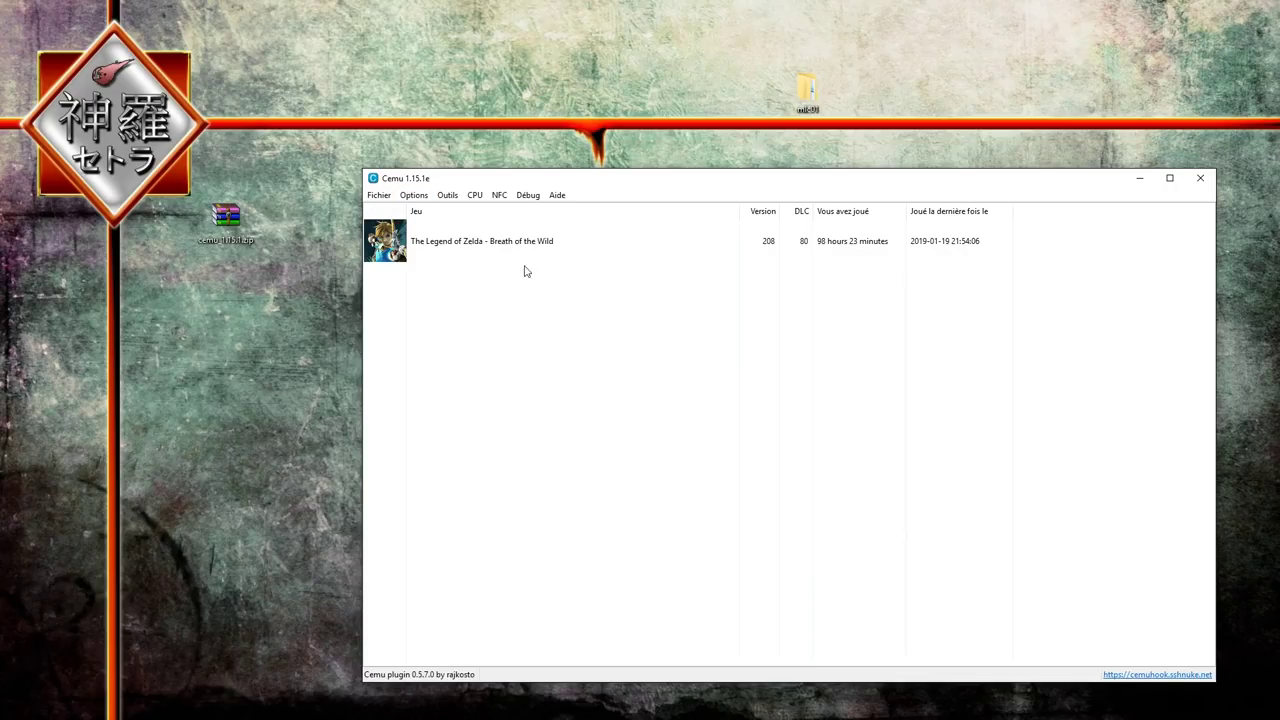
Set the Cemuhook custom timer to QPC and the MM timer accuracy to 1ms
{"action": "left_click", "coordinate": [529, 195]}
{"action": "mouse_move", "coordinate": [607, 294]}
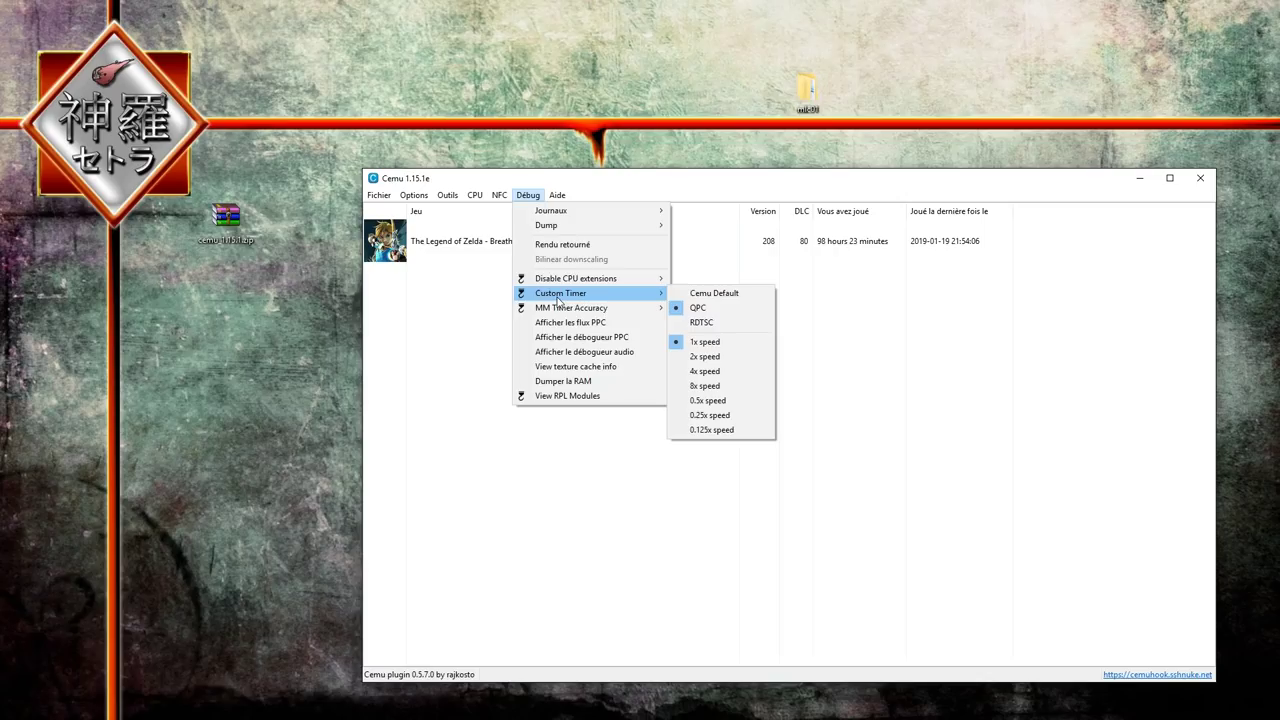
{"action": "left_click", "coordinate": [723, 315]}
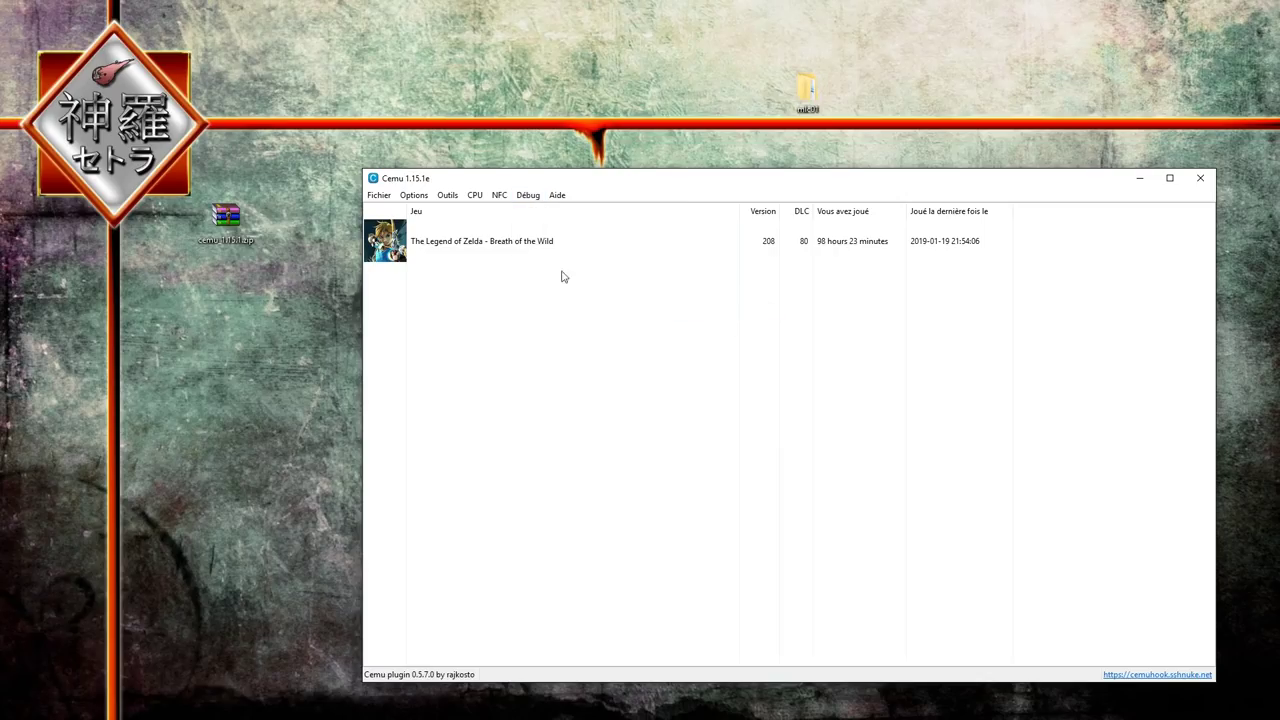
{"action": "left_click", "coordinate": [528, 195]}
{"action": "mouse_move", "coordinate": [560, 309]}
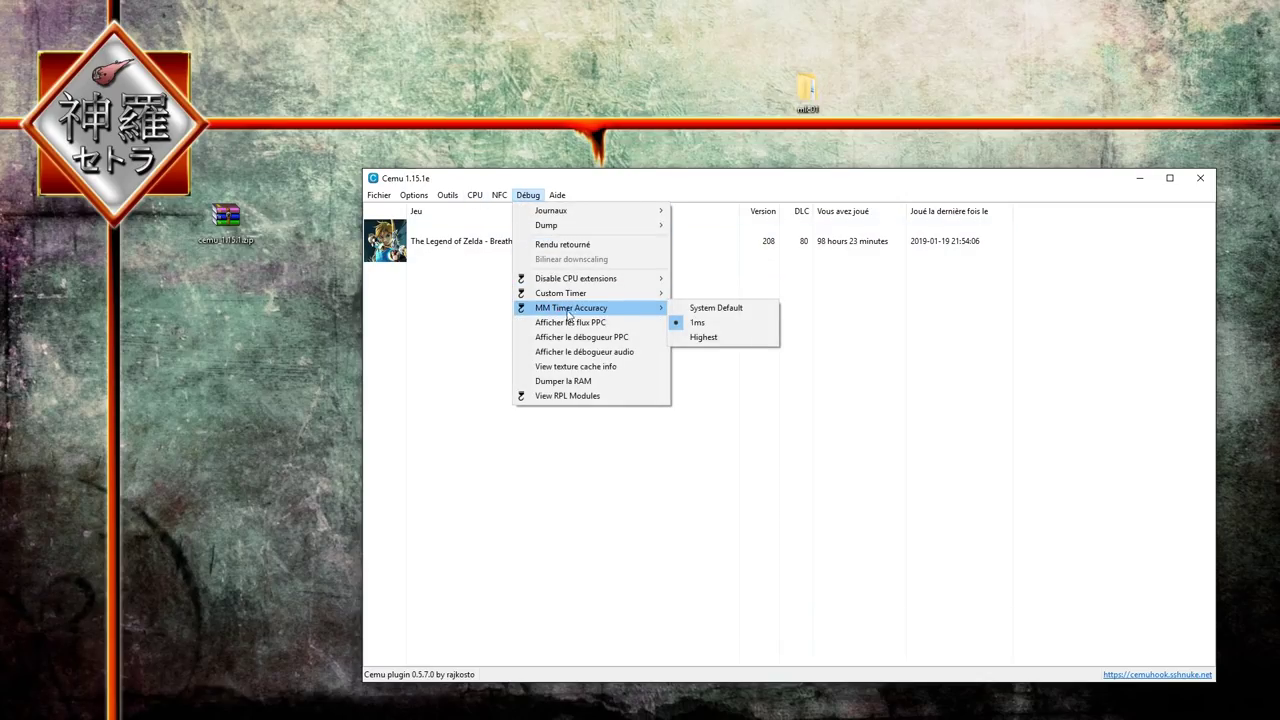
{"action": "left_click", "coordinate": [723, 324]}
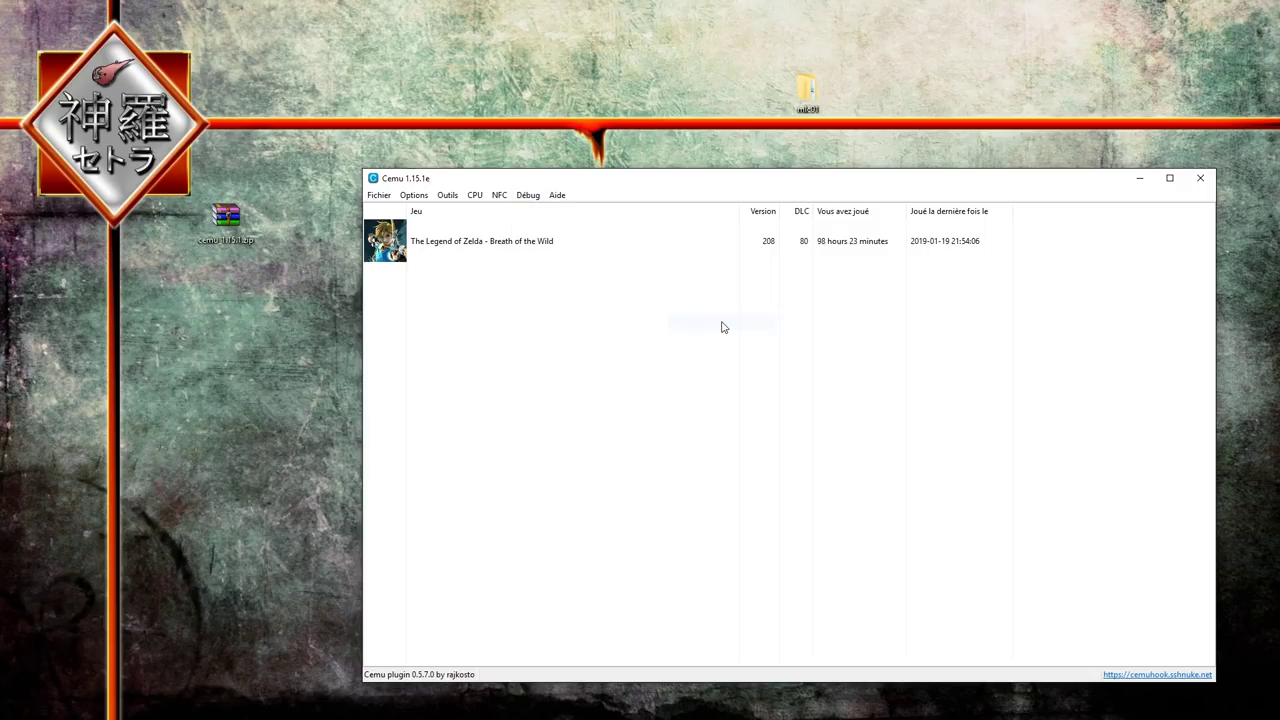
Recheck the custom timer and MM timer accuracy settings, and look at the CPU options
{"action": "left_click", "coordinate": [530, 197]}
{"action": "mouse_move", "coordinate": [557, 293]}
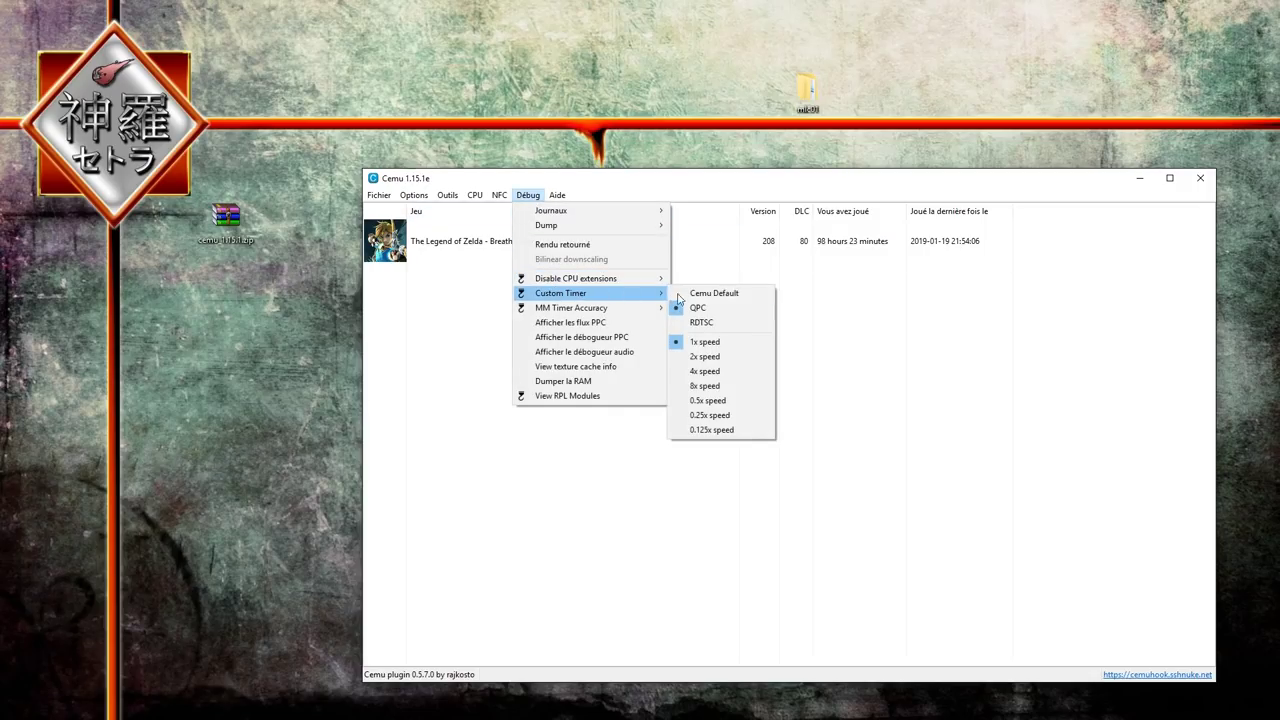
{"action": "mouse_move", "coordinate": [640, 308]}
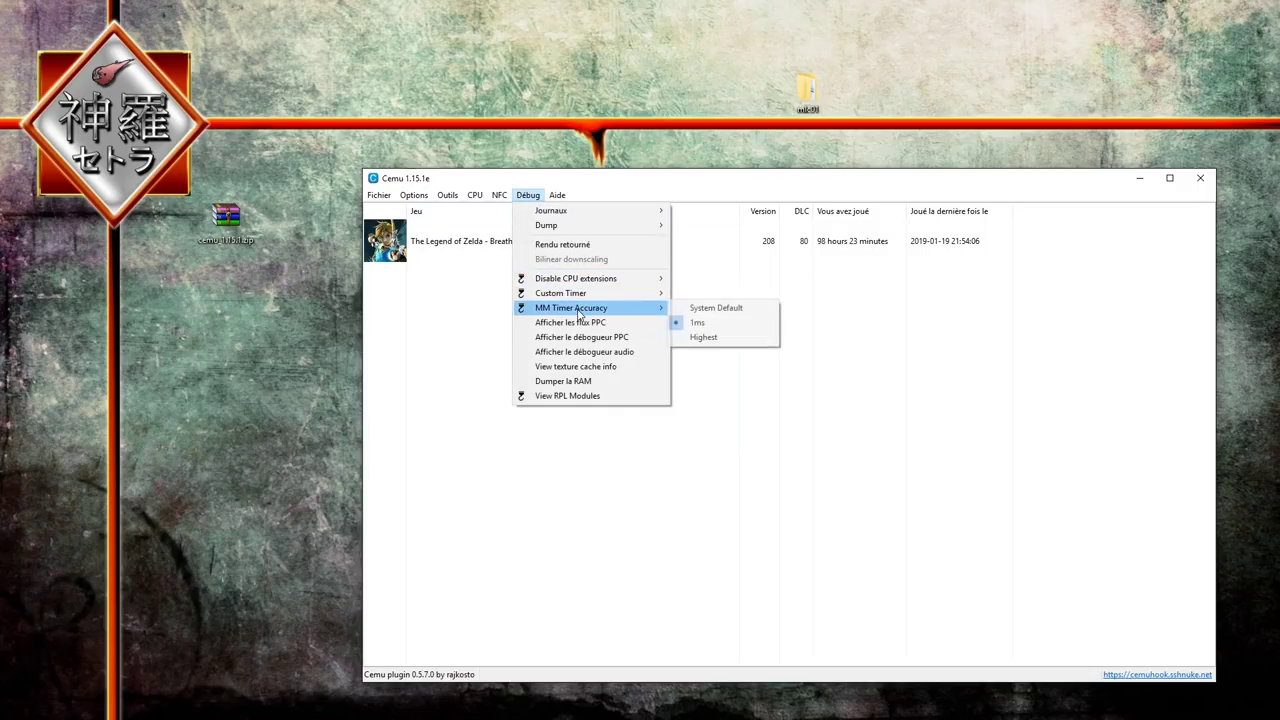
{"action": "left_click", "coordinate": [620, 499]}
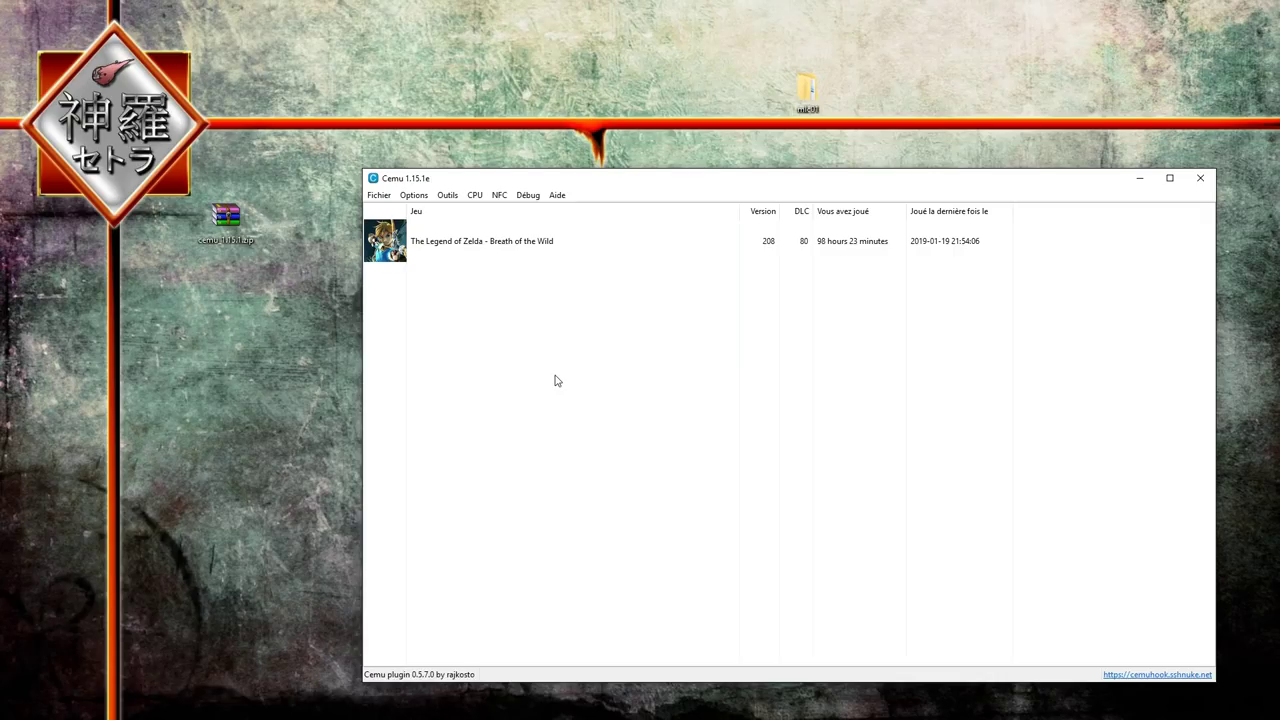
{"action": "left_click", "coordinate": [480, 195]}
{"action": "mouse_move", "coordinate": [490, 242]}
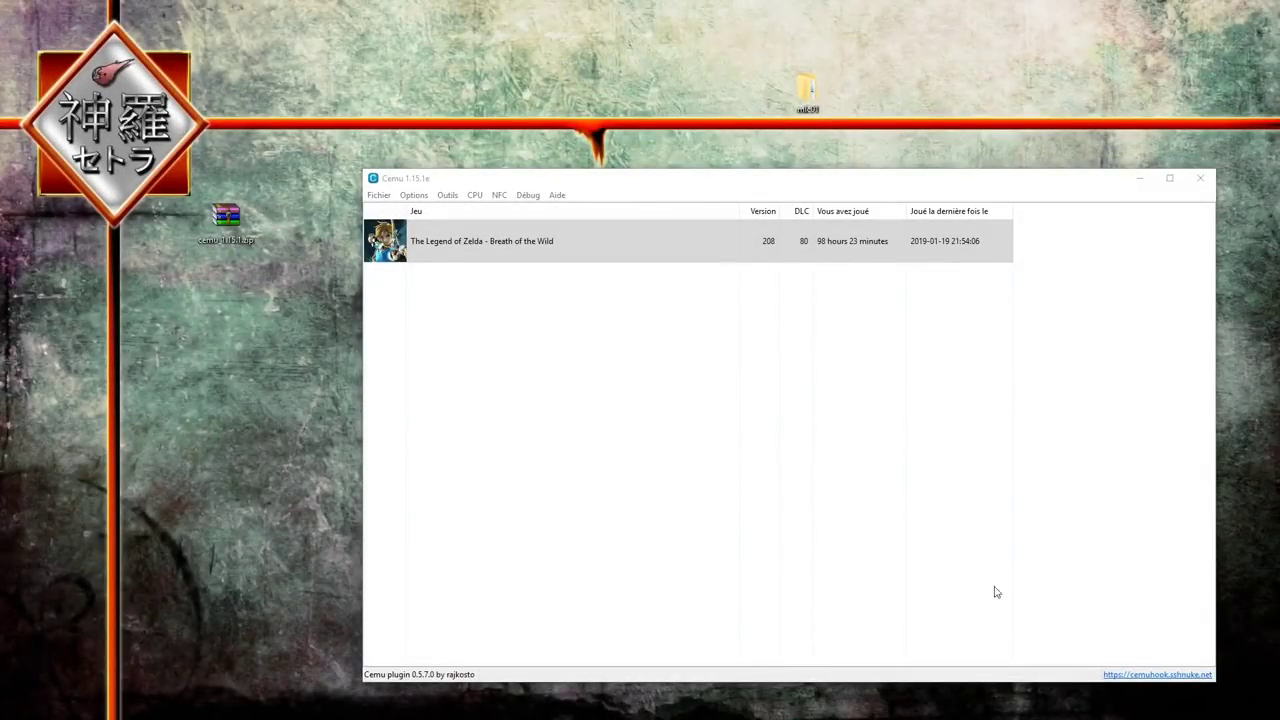
Open the Breath of the Wild game profile and examine its title, Graphics lines and CPU mode line
{"action": "left_click", "coordinate": [554, 386]}
{"action": "right_click", "coordinate": [531, 246]}
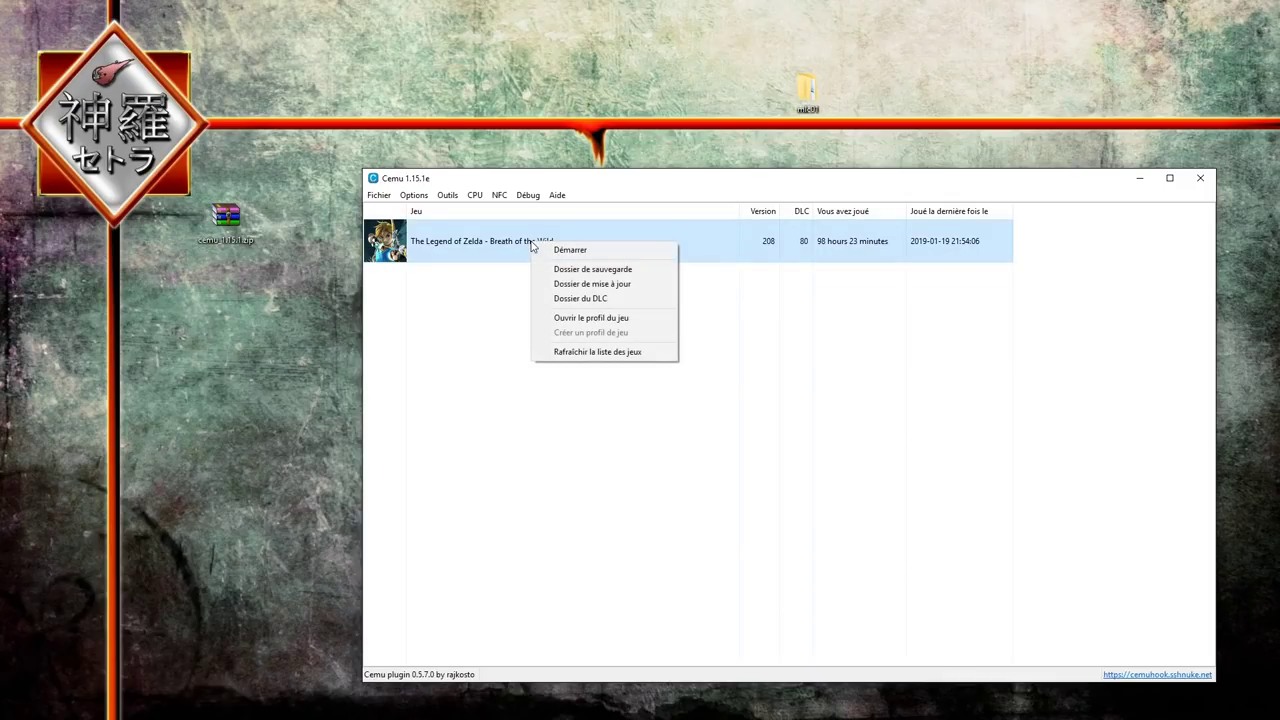
{"action": "left_click", "coordinate": [578, 324]}
{"action": "left_click_drag", "start_coordinate": [620, 292], "coordinate": [770, 294]}
{"action": "left_click_drag", "start_coordinate": [591, 318], "coordinate": [781, 320]}
{"action": "left_click", "coordinate": [773, 382]}
{"action": "left_click_drag", "start_coordinate": [677, 354], "coordinate": [749, 367]}
{"action": "left_click", "coordinate": [695, 378]}
{"action": "left_click_drag", "start_coordinate": [582, 378], "coordinate": [705, 378]}
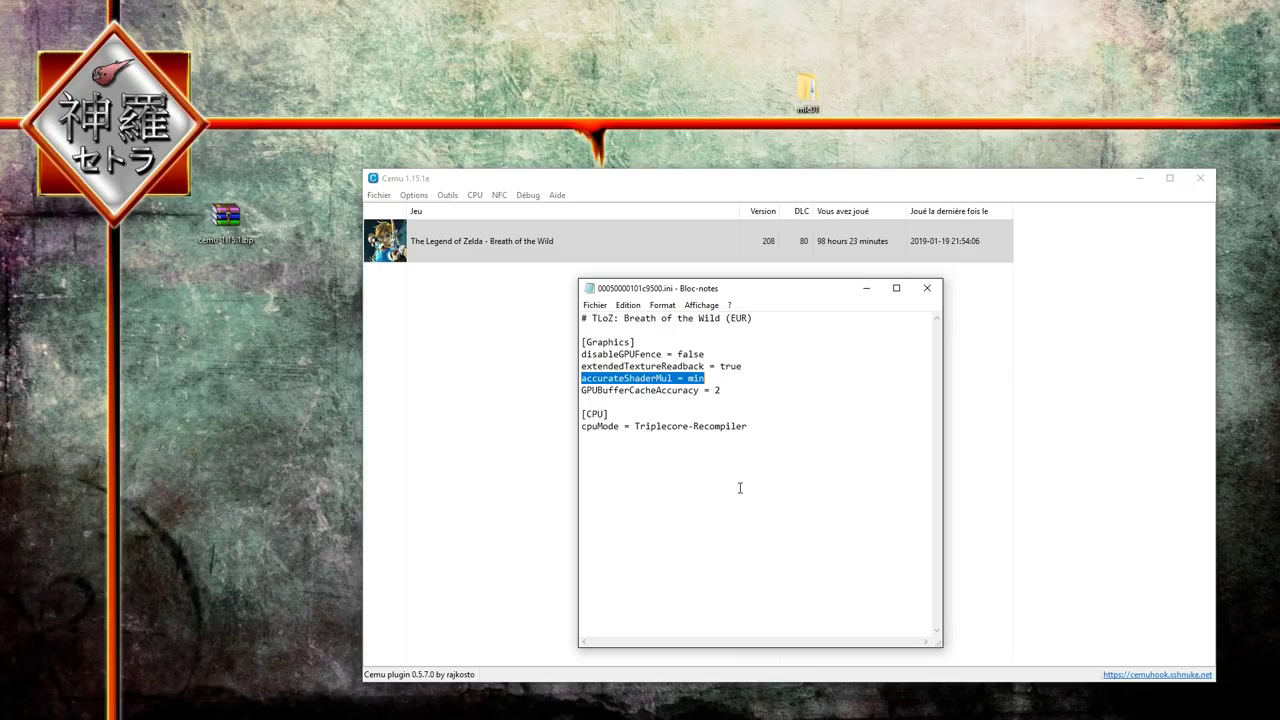
{"action": "left_click", "coordinate": [751, 442]}
{"action": "left_click_drag", "start_coordinate": [774, 443], "coordinate": [580, 413]}
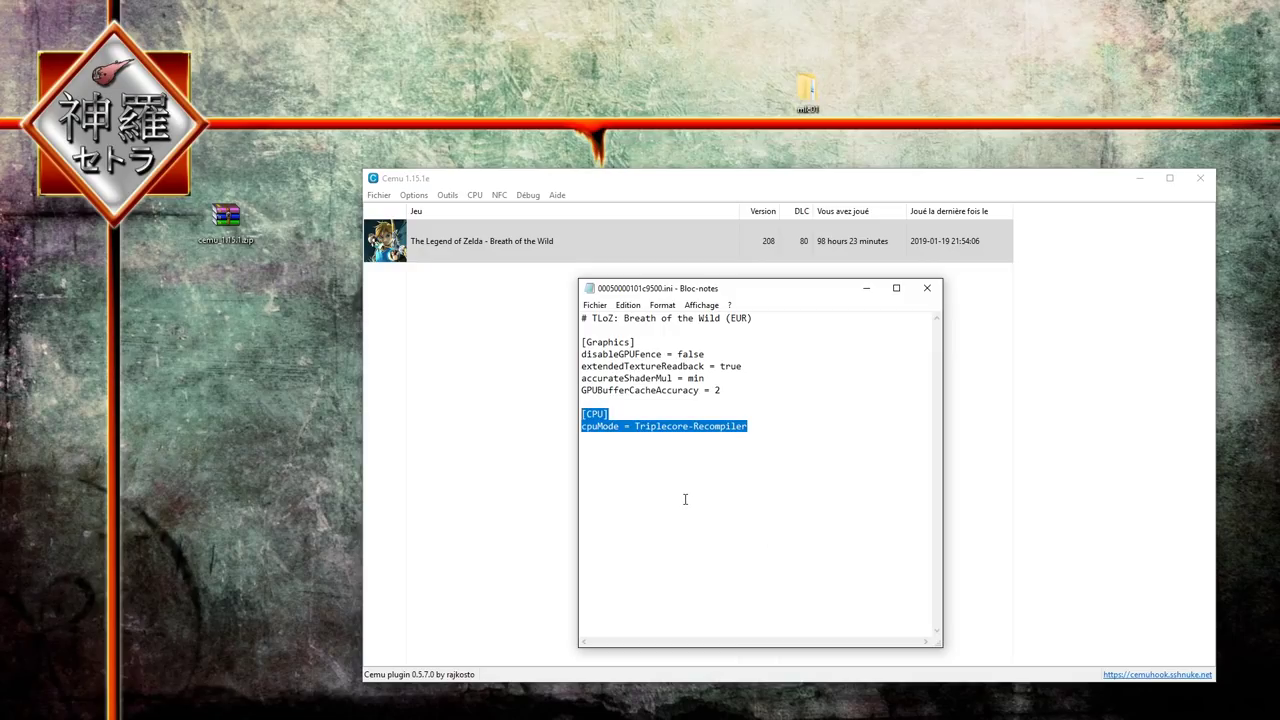
{"action": "left_click", "coordinate": [801, 490]}
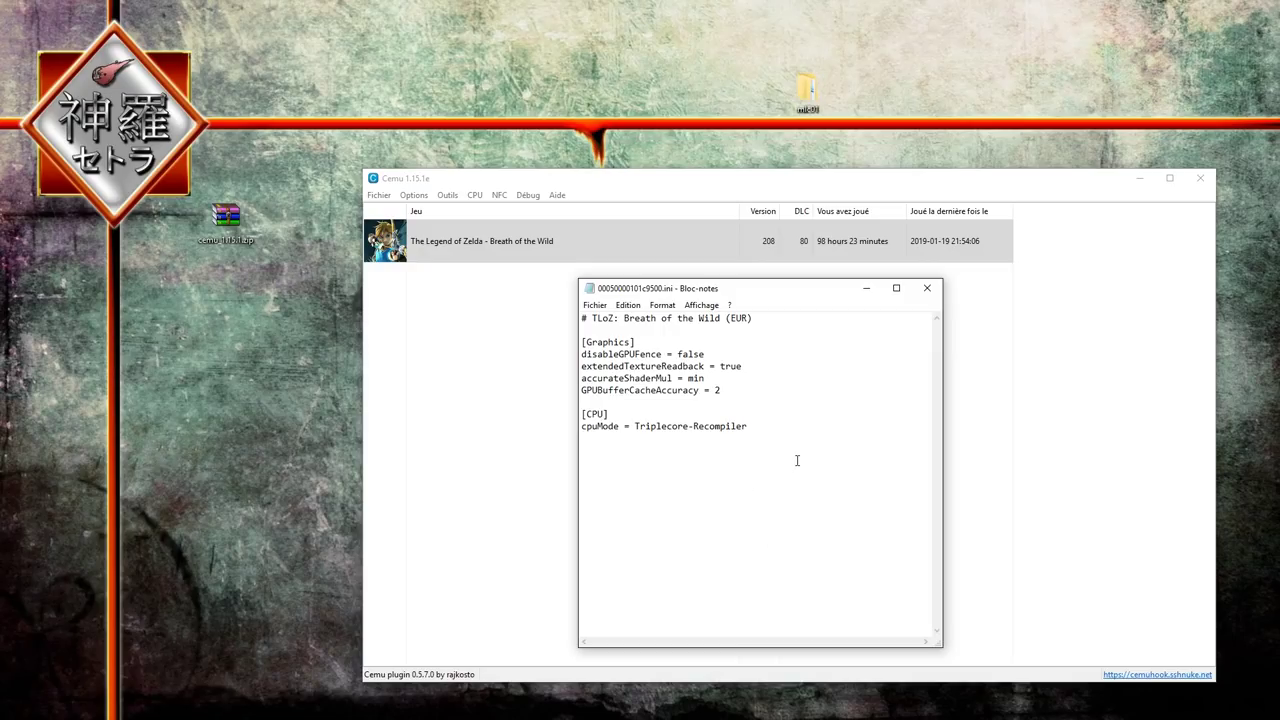
Save the Breath of the Wild game profile, close it and deselect the game in the list
{"action": "left_click", "coordinate": [593, 305]}
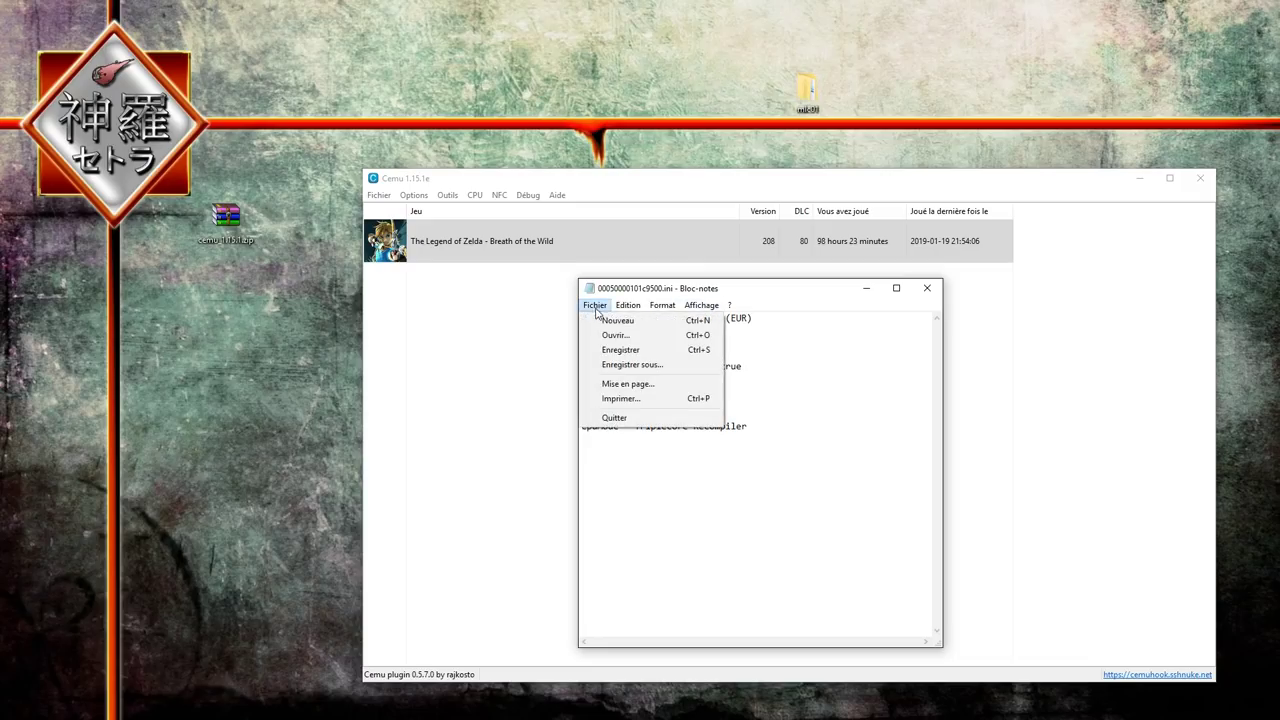
{"action": "left_click", "coordinate": [632, 349]}
{"action": "left_click", "coordinate": [927, 288]}
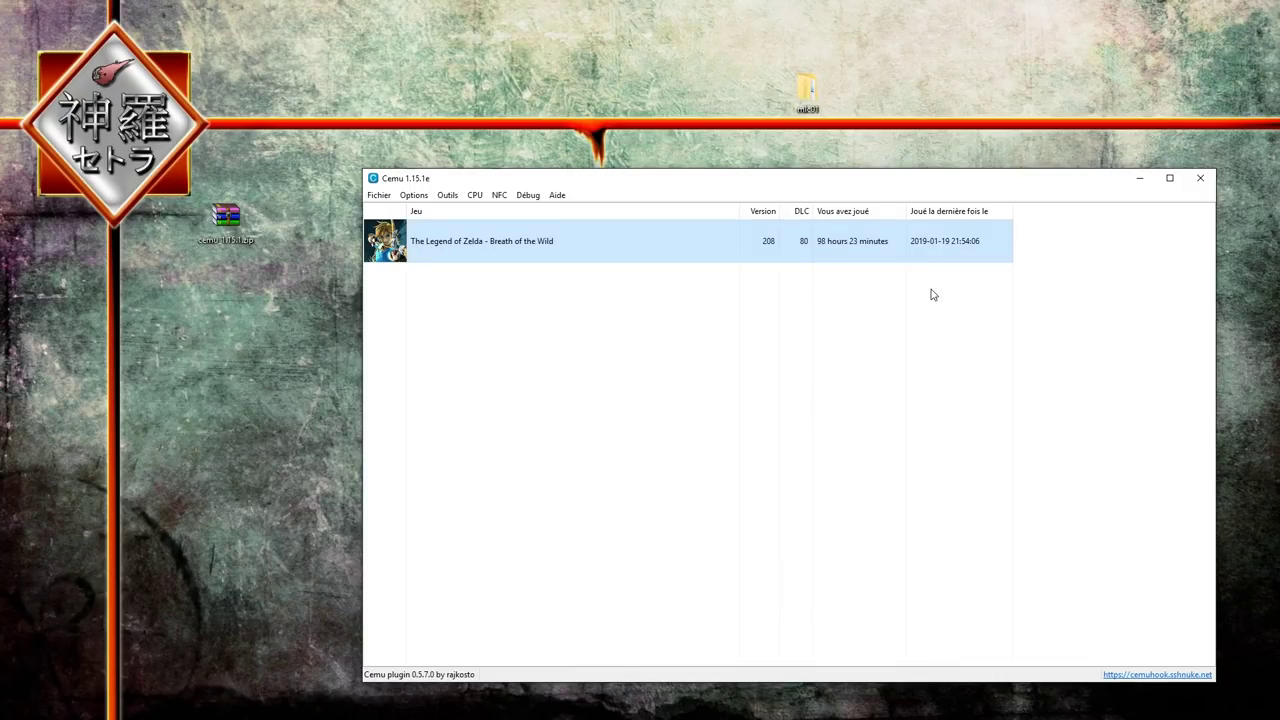
{"action": "left_click", "coordinate": [696, 433]}
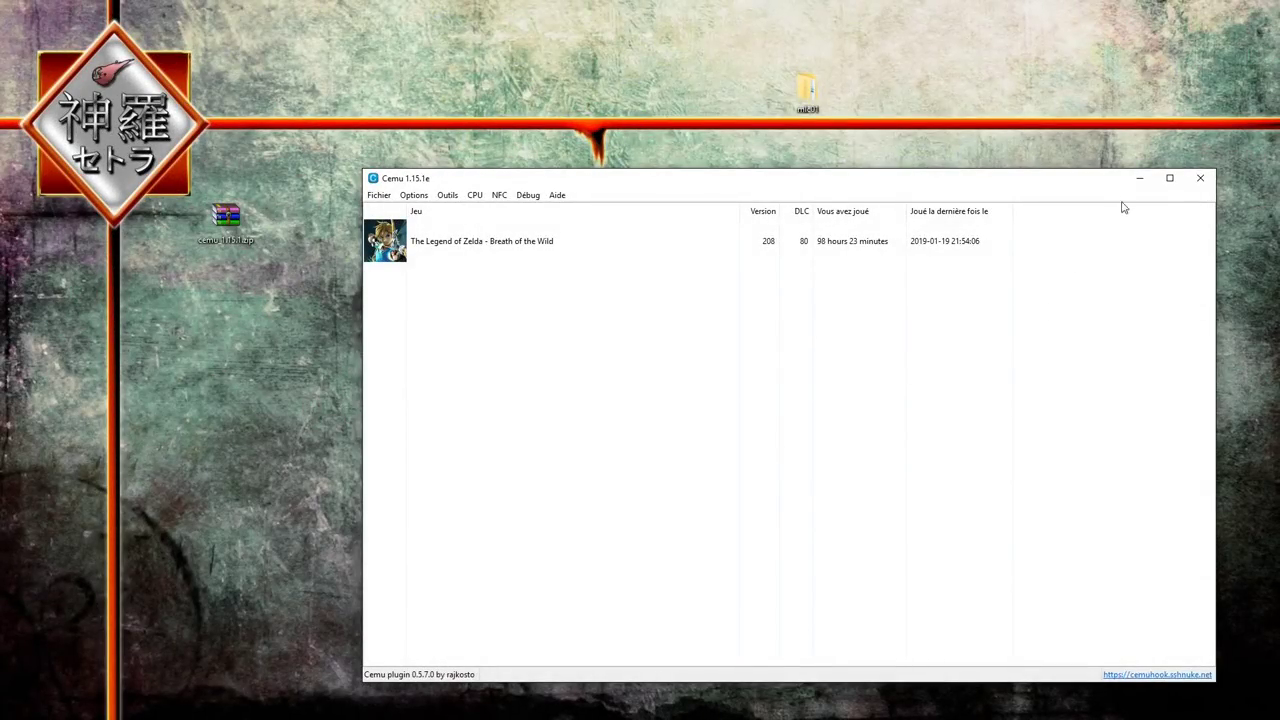
Minimize Cemu, open the NVIDIA Control Panel and go from the image preview settings to the advanced 3D settings
{"action": "left_click", "coordinate": [1139, 178]}
{"action": "right_click", "coordinate": [637, 395]}
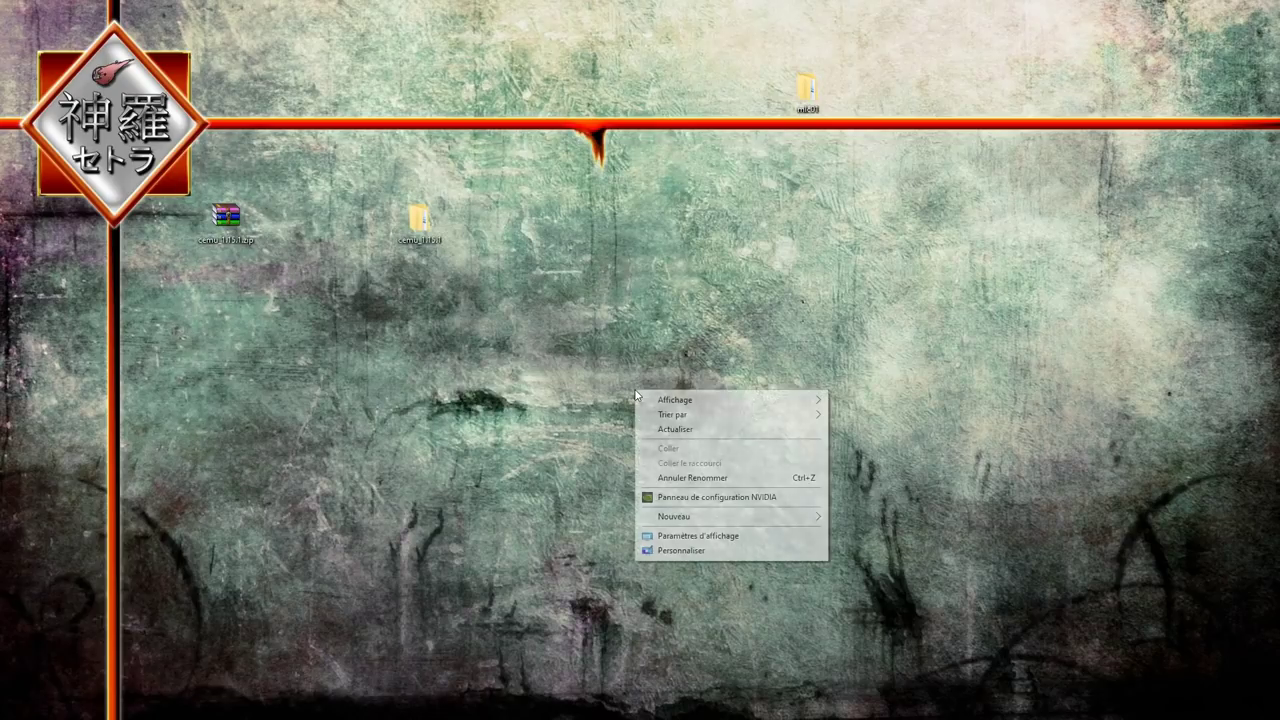
{"action": "left_click", "coordinate": [714, 497]}
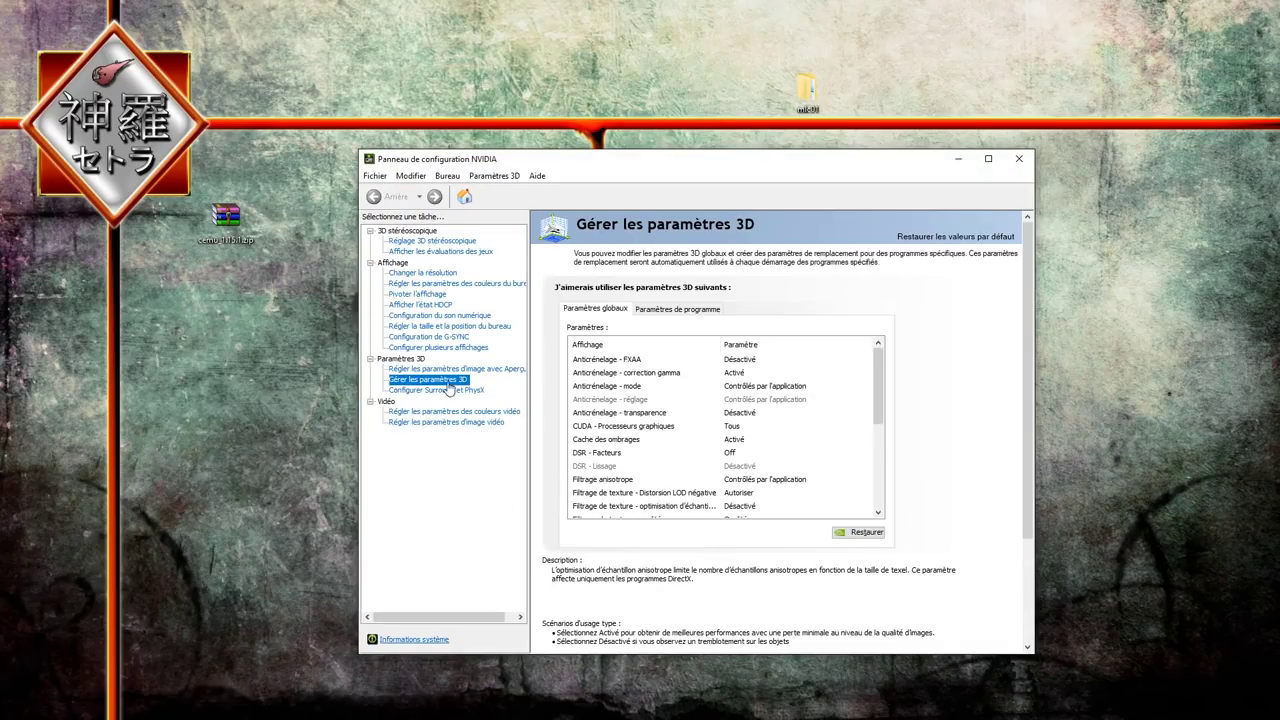
{"action": "left_click", "coordinate": [445, 369]}
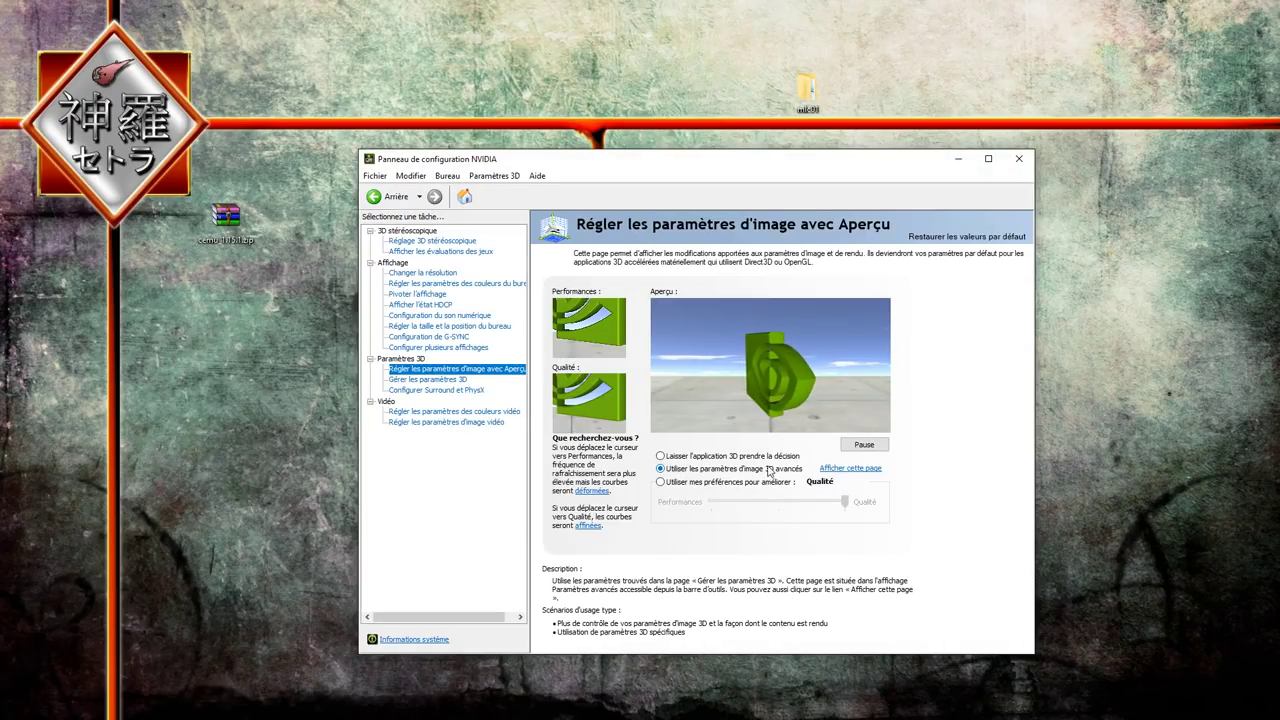
{"action": "left_click", "coordinate": [850, 469]}
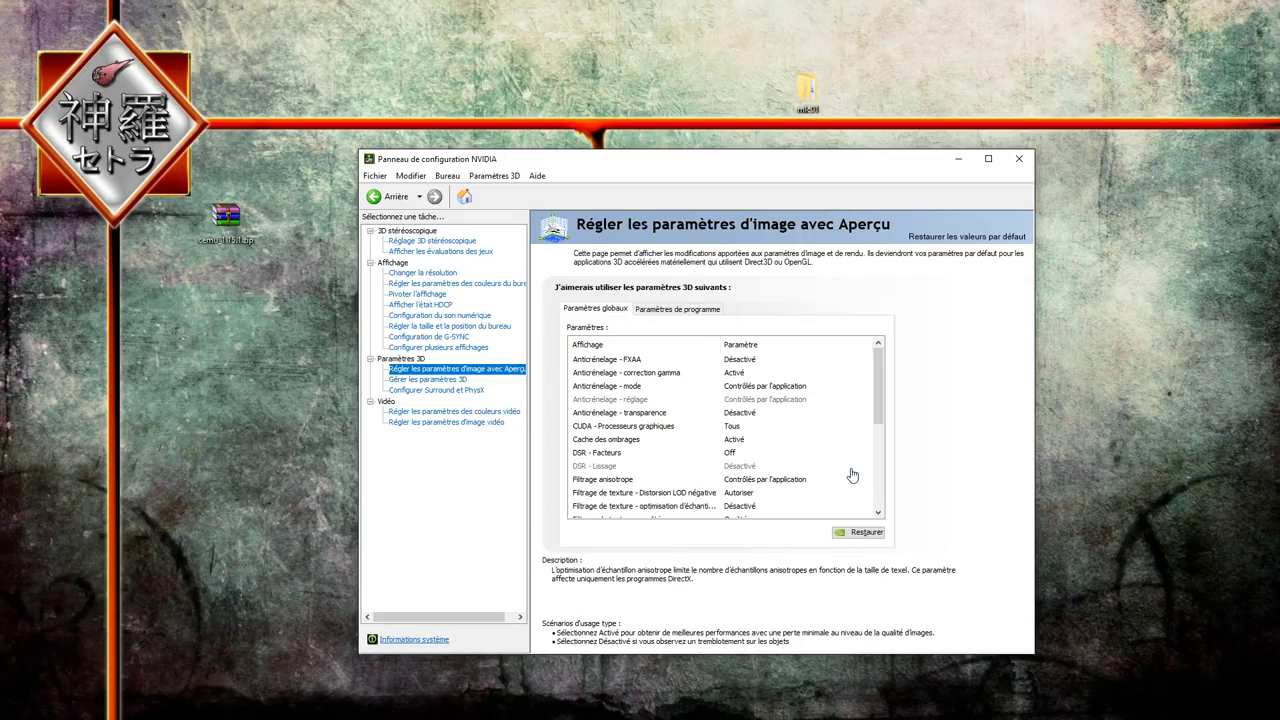
Open the program-specific 3D settings for CEMU (cemu.exe) and examine its filtering, power management, threaded optimization, OpenGL GPU and triple buffering values
{"action": "left_click", "coordinate": [667, 310]}
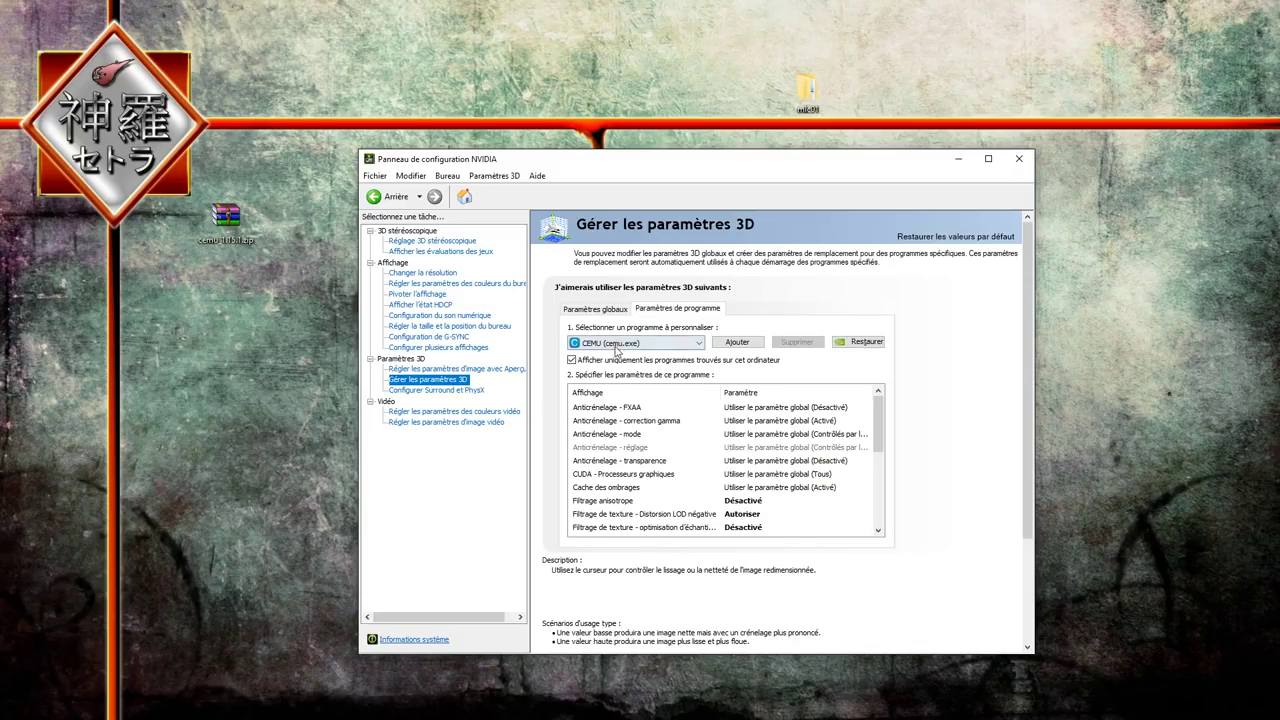
{"action": "left_click", "coordinate": [699, 343]}
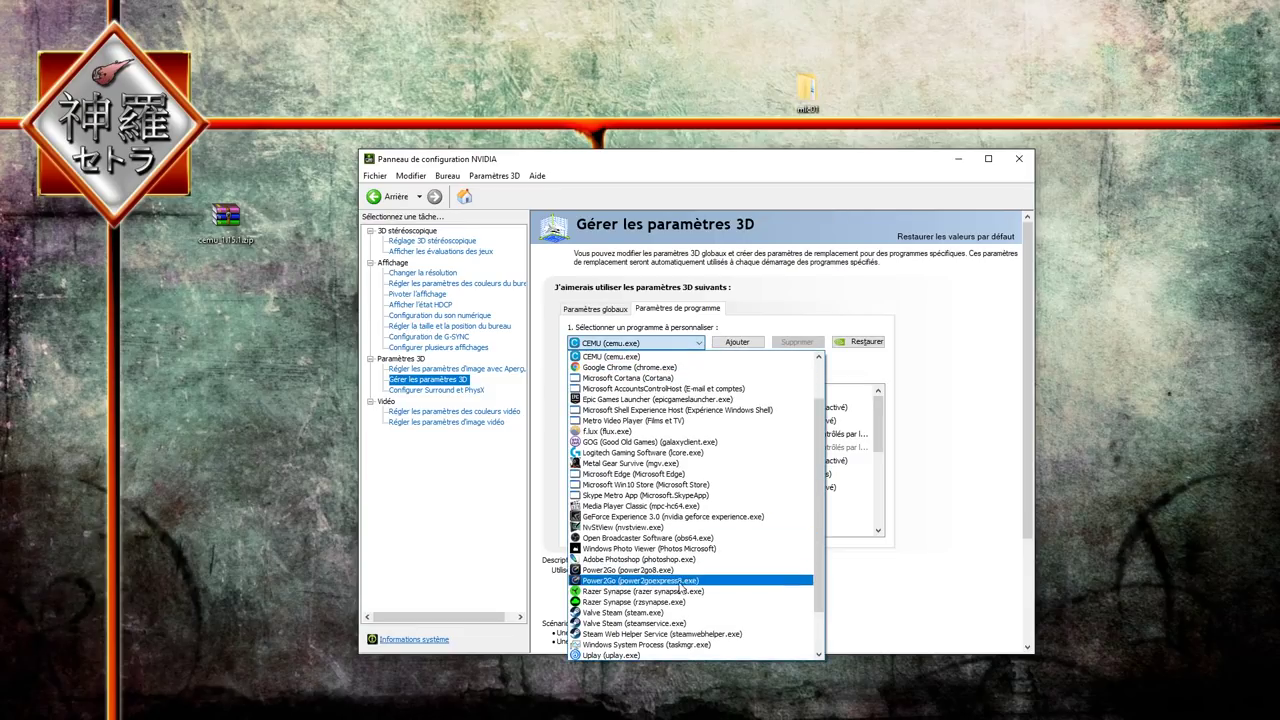
{"action": "left_click", "coordinate": [697, 344]}
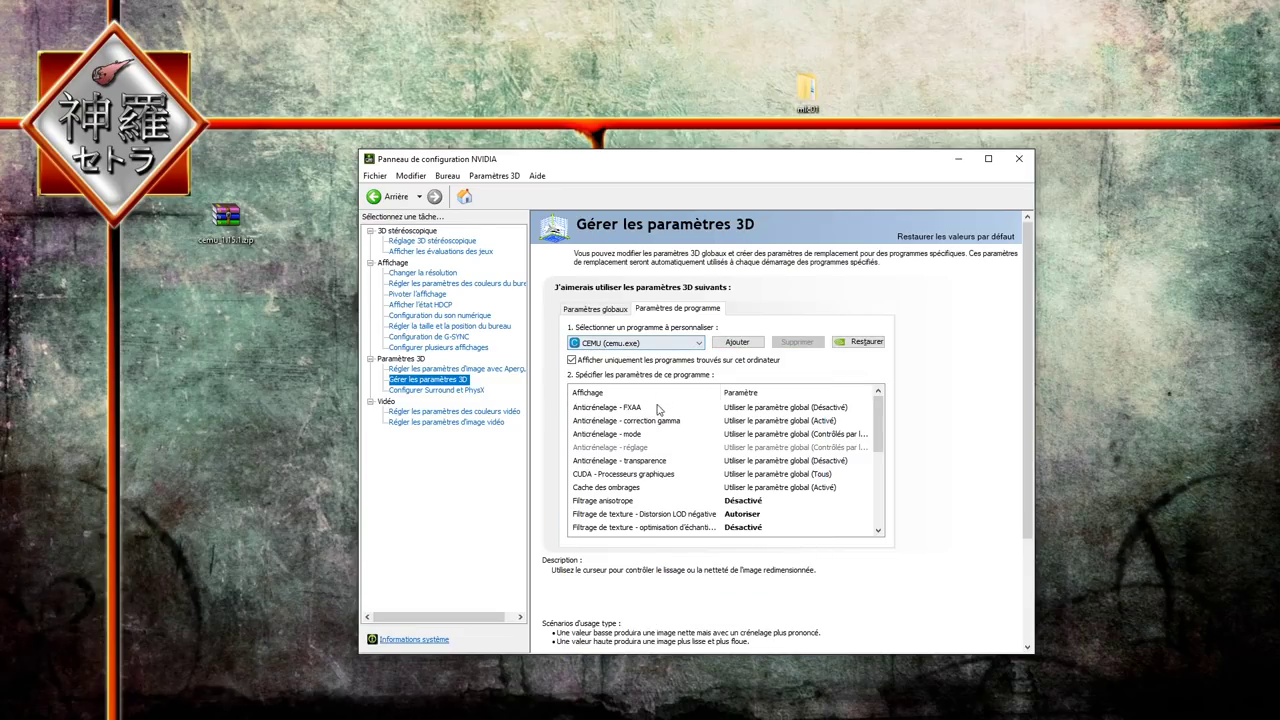
{"action": "scroll", "coordinate": [634, 440], "scroll_direction": "down", "scroll_amount": 2}
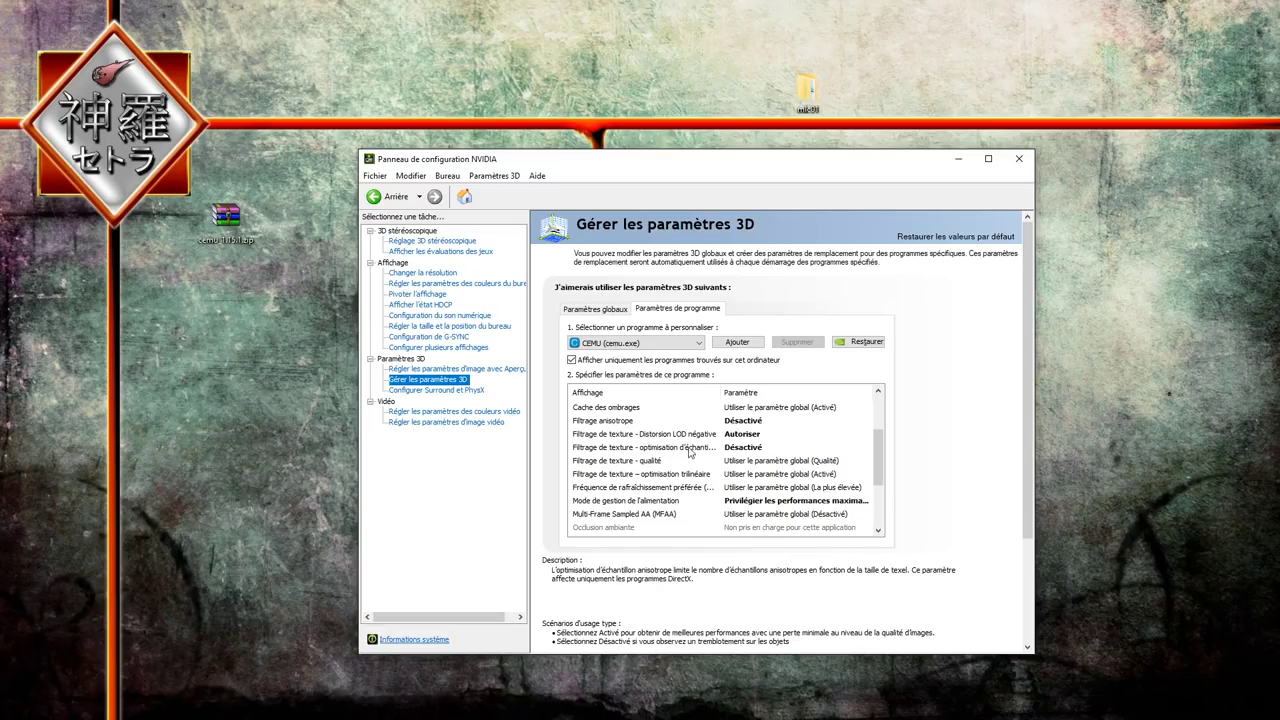
{"action": "scroll", "coordinate": [592, 428], "scroll_direction": "down", "scroll_amount": 2}
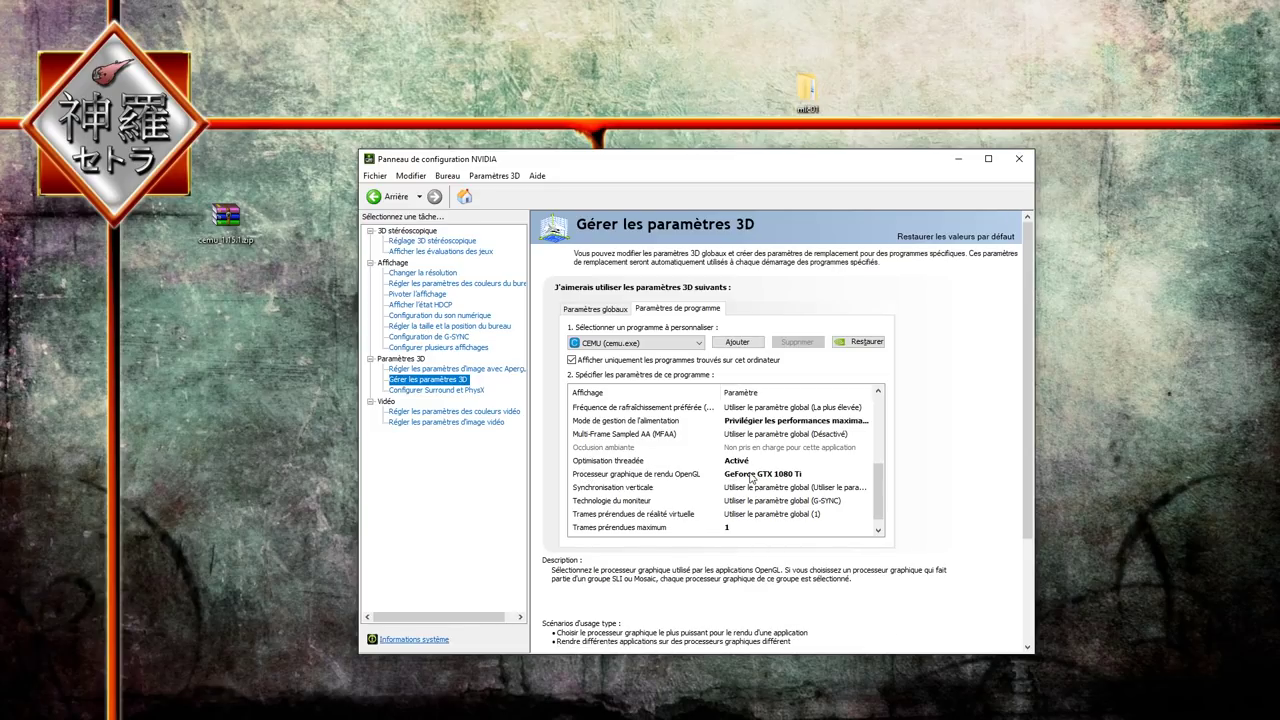
{"action": "left_click_drag", "start_coordinate": [879, 487], "coordinate": [879, 495]}
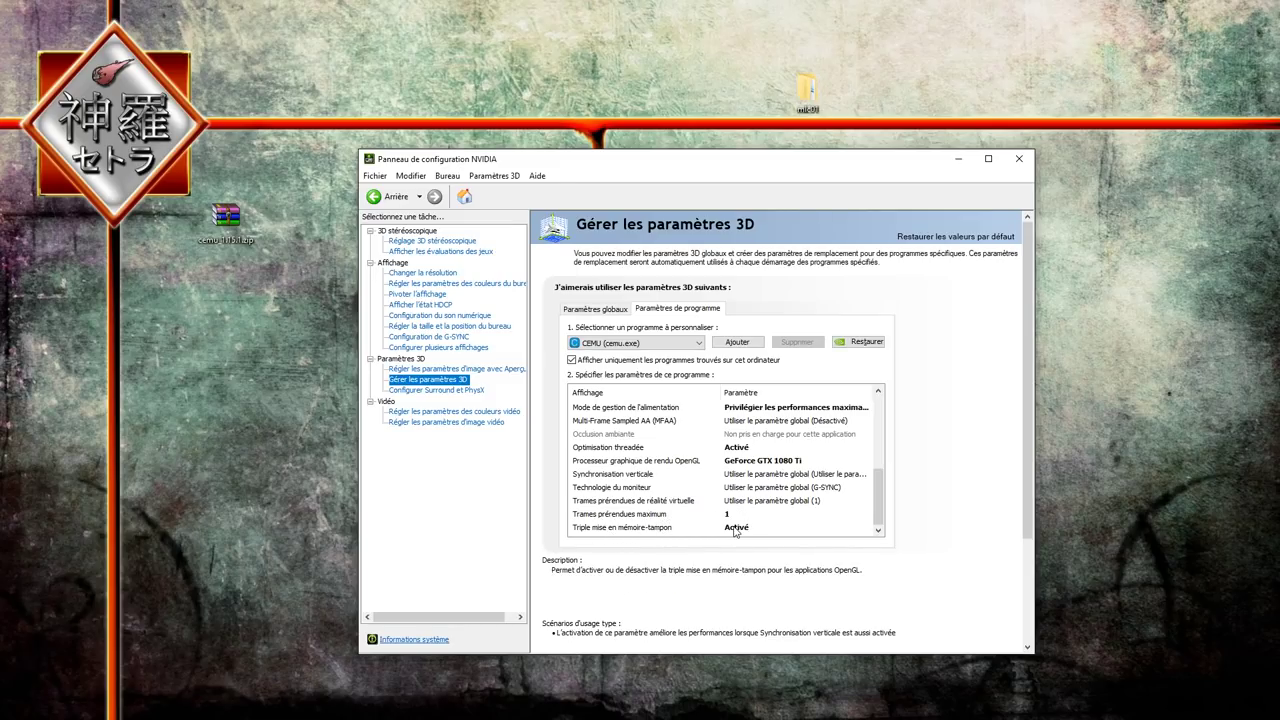
Try Autosélection as CEMU's OpenGL rendering GPU and set it back to GeForce GTX 1080 Ti
{"action": "scroll", "coordinate": [766, 430], "scroll_direction": "up", "scroll_amount": 2}
{"action": "scroll", "coordinate": [768, 445], "scroll_direction": "down", "scroll_amount": 2}
{"action": "left_click", "coordinate": [771, 460]}
{"action": "left_click", "coordinate": [755, 484]}
{"action": "left_click", "coordinate": [783, 528]}
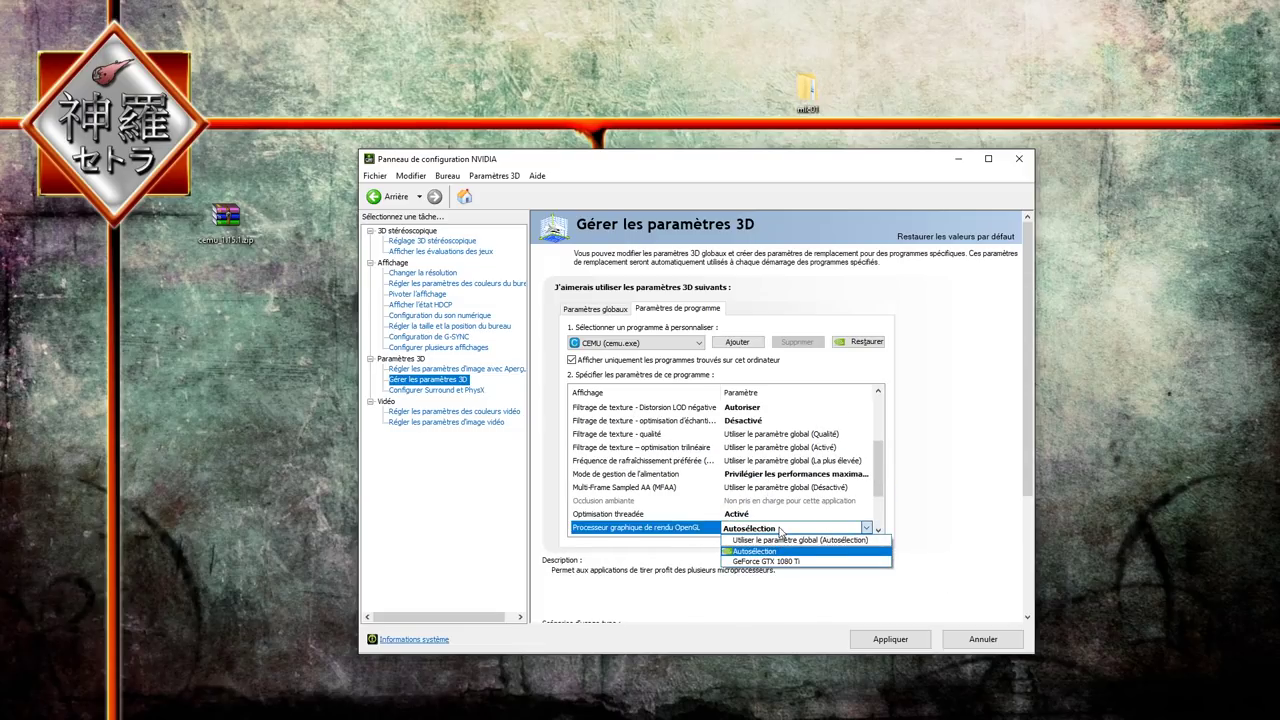
{"action": "left_click", "coordinate": [765, 562]}
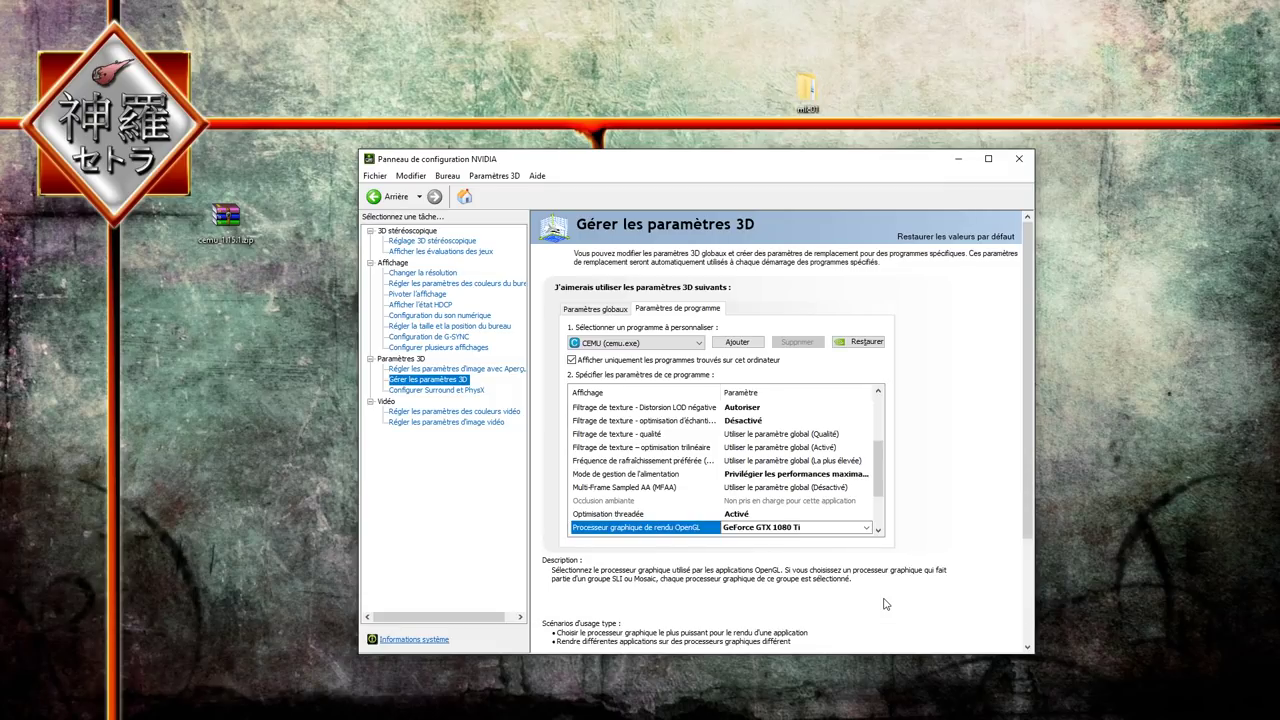
{"action": "left_click_drag", "start_coordinate": [880, 470], "coordinate": [880, 416]}
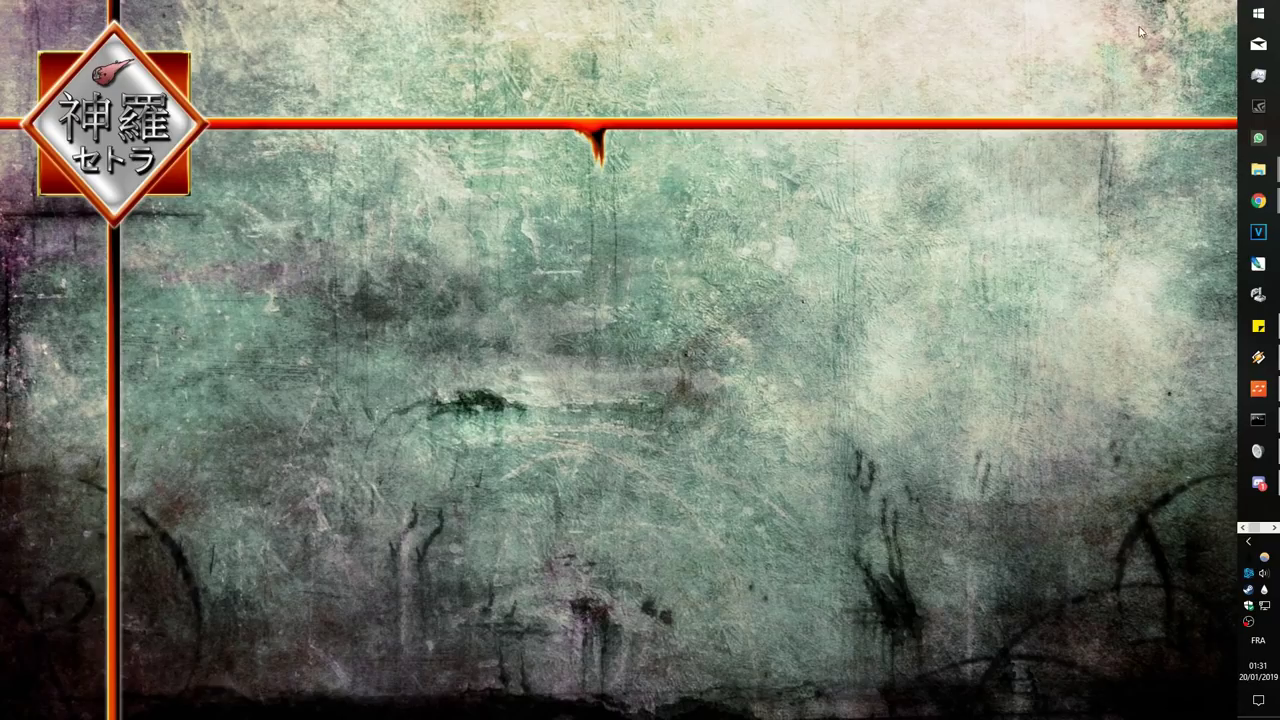
Open the Windows power and sleep settings, maximize them and go to the additional power settings
{"action": "right_click", "coordinate": [1254, 16]}
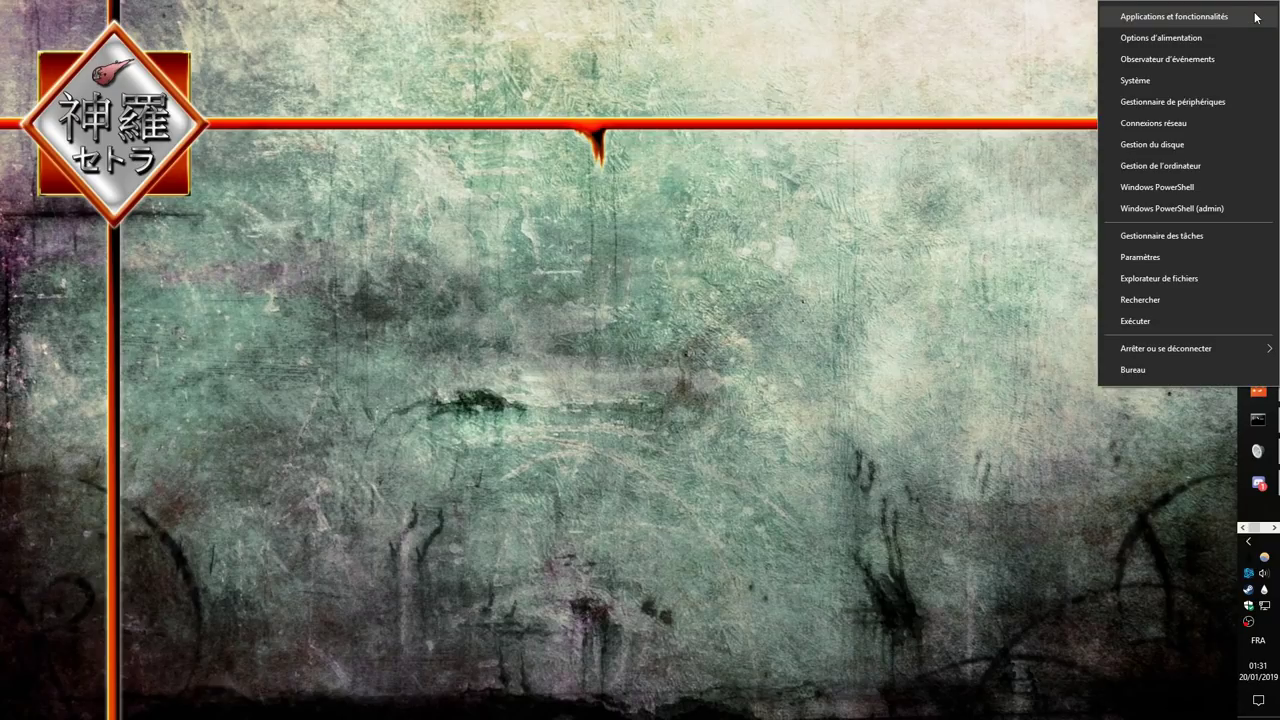
{"action": "left_click", "coordinate": [1160, 40]}
{"action": "left_click_drag", "start_coordinate": [881, 372], "coordinate": [817, 126]}
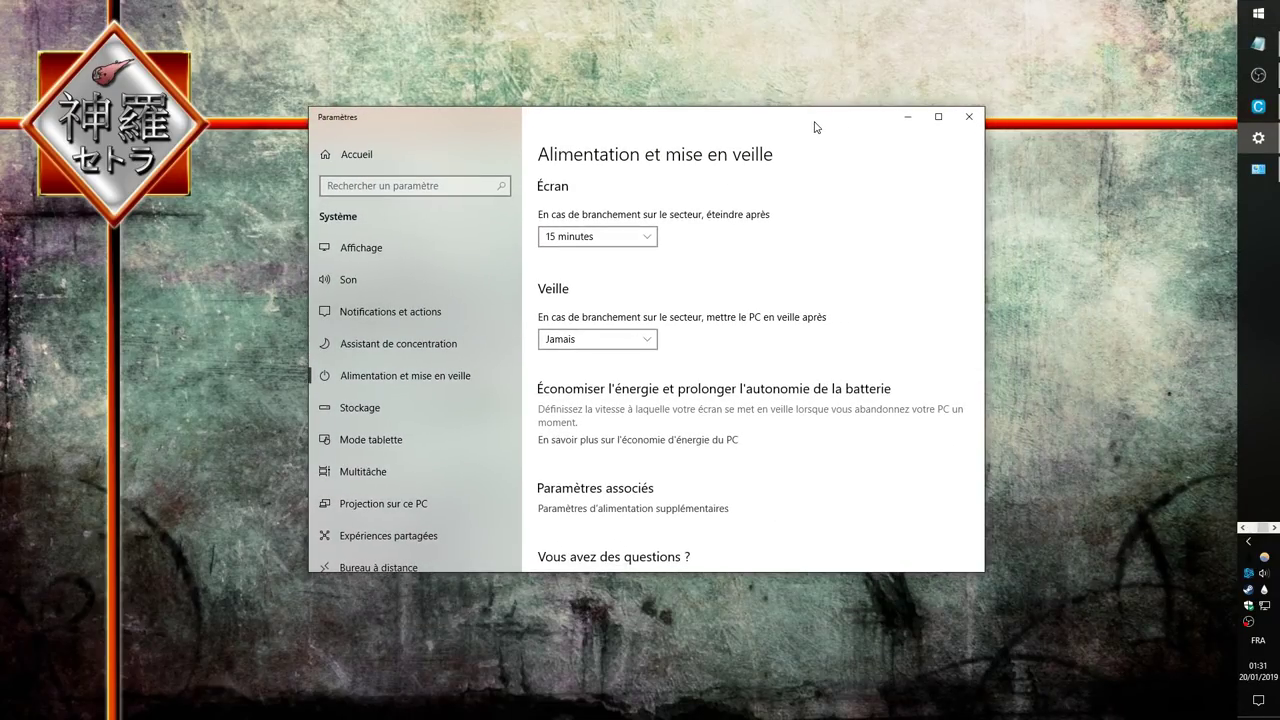
{"action": "left_click", "coordinate": [940, 118]}
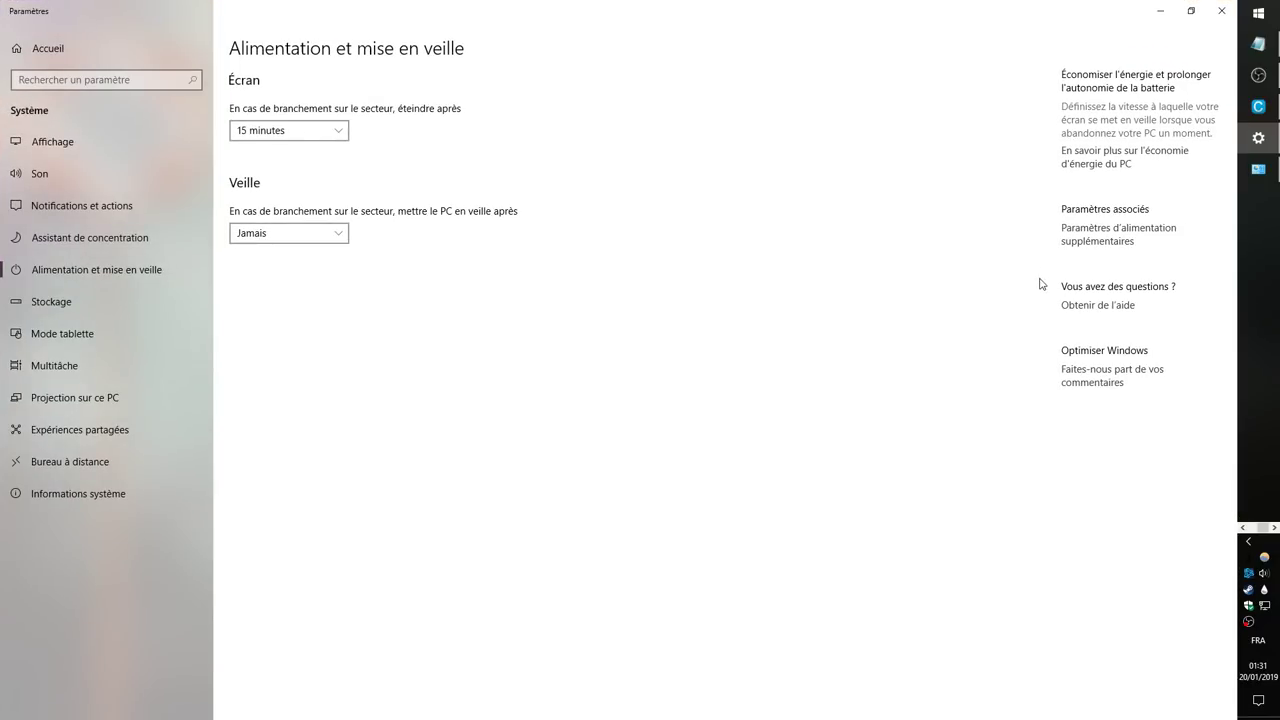
{"action": "left_click", "coordinate": [1091, 230]}
{"action": "left_click_drag", "start_coordinate": [1200, 228], "coordinate": [803, 285]}
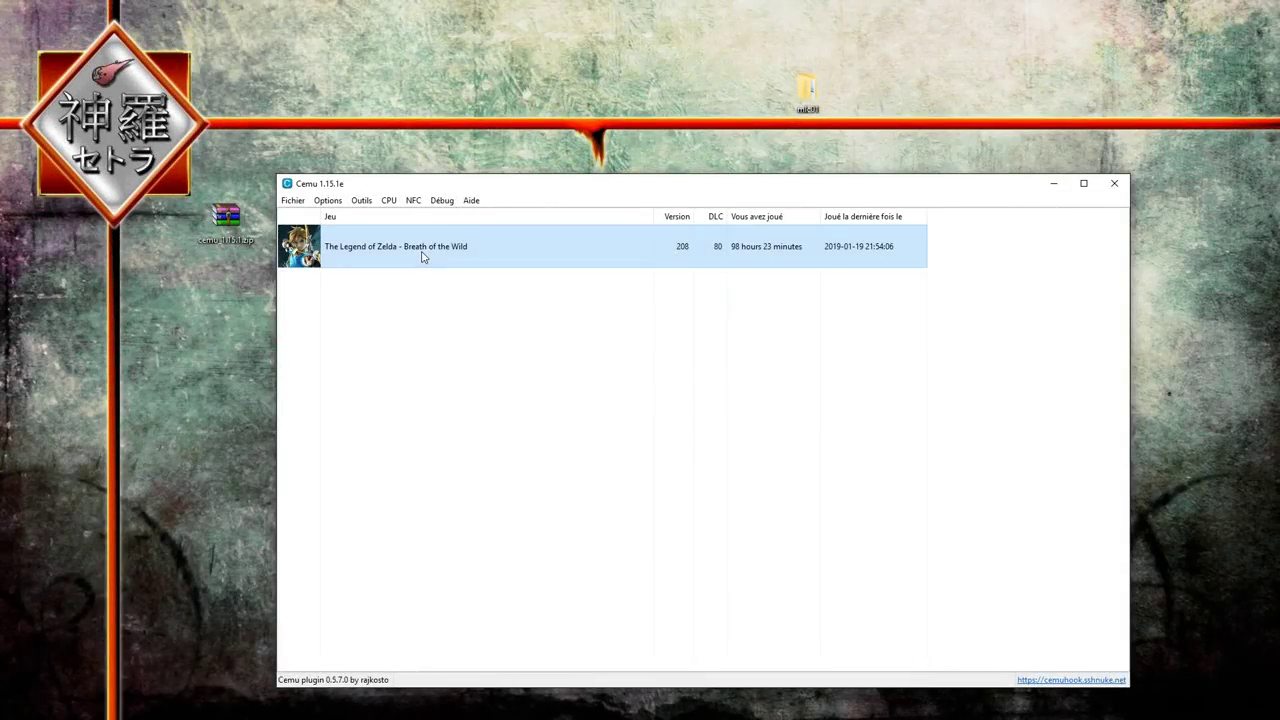
Start The Legend of Zelda - Breath of the Wild in Cemu and continue from the Hauteurs d'Akkala save dated 16/08/2018 18:52
{"action": "right_click", "coordinate": [423, 255]}
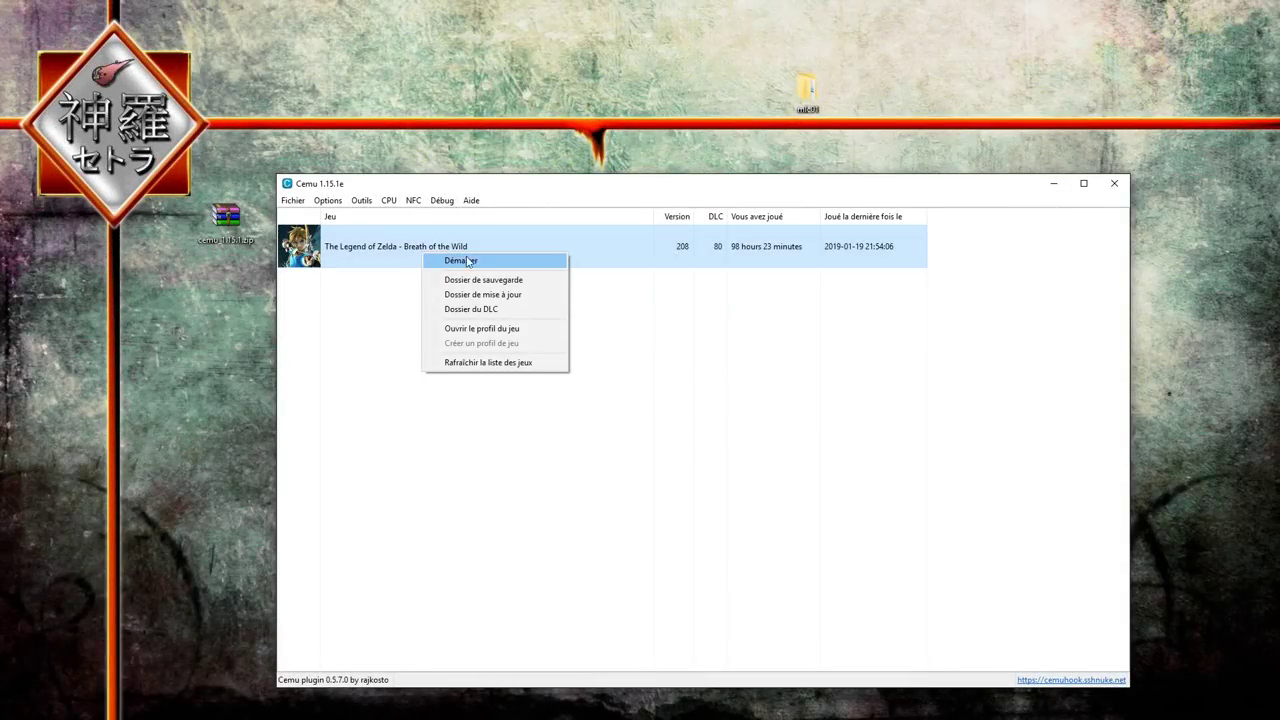
{"action": "left_click", "coordinate": [484, 262]}
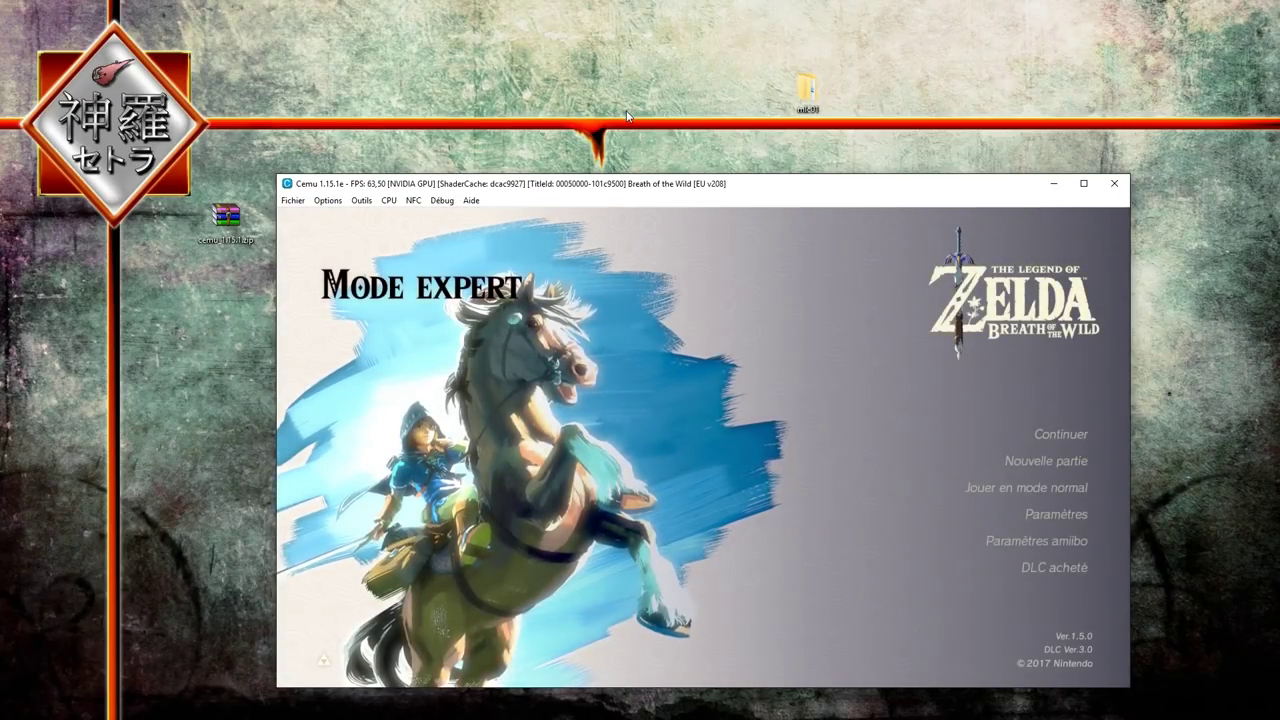
{"action": "key", "text": "Up"}
{"action": "key", "text": "Up"}
{"action": "key", "text": "Down"}
{"action": "key", "text": "Up"}
{"action": "key", "text": "Up"}
{"action": "key", "text": "Up"}
{"action": "key", "text": "Up"}
{"action": "key", "text": "Up"}
{"action": "key", "text": "Up"}
{"action": "key", "text": "Up"}
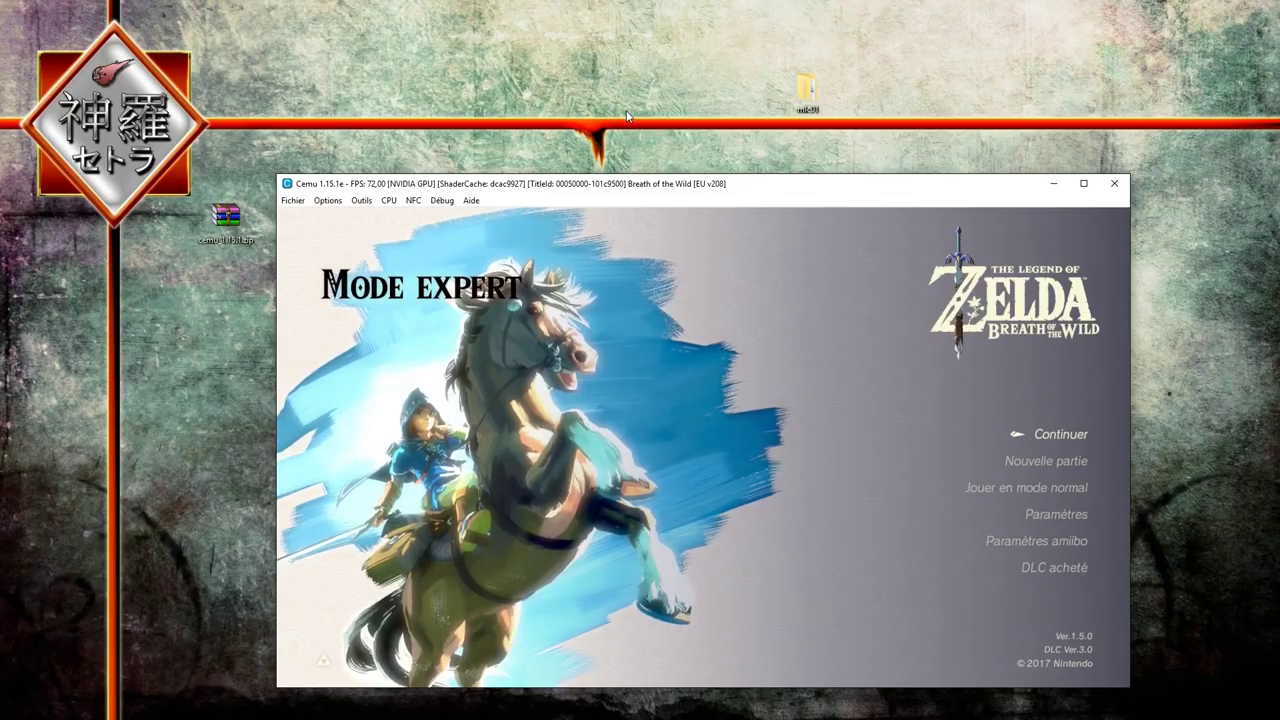
{"action": "key", "text": "Return"}
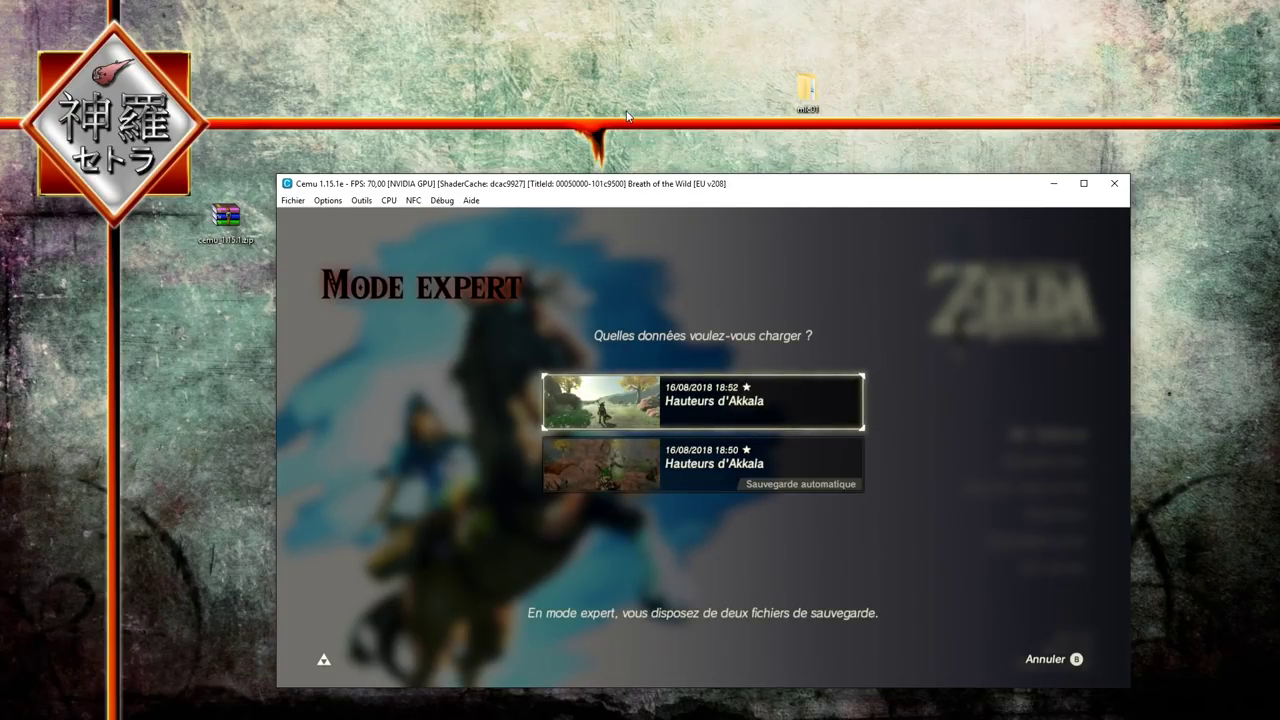
{"action": "key", "text": "Return"}
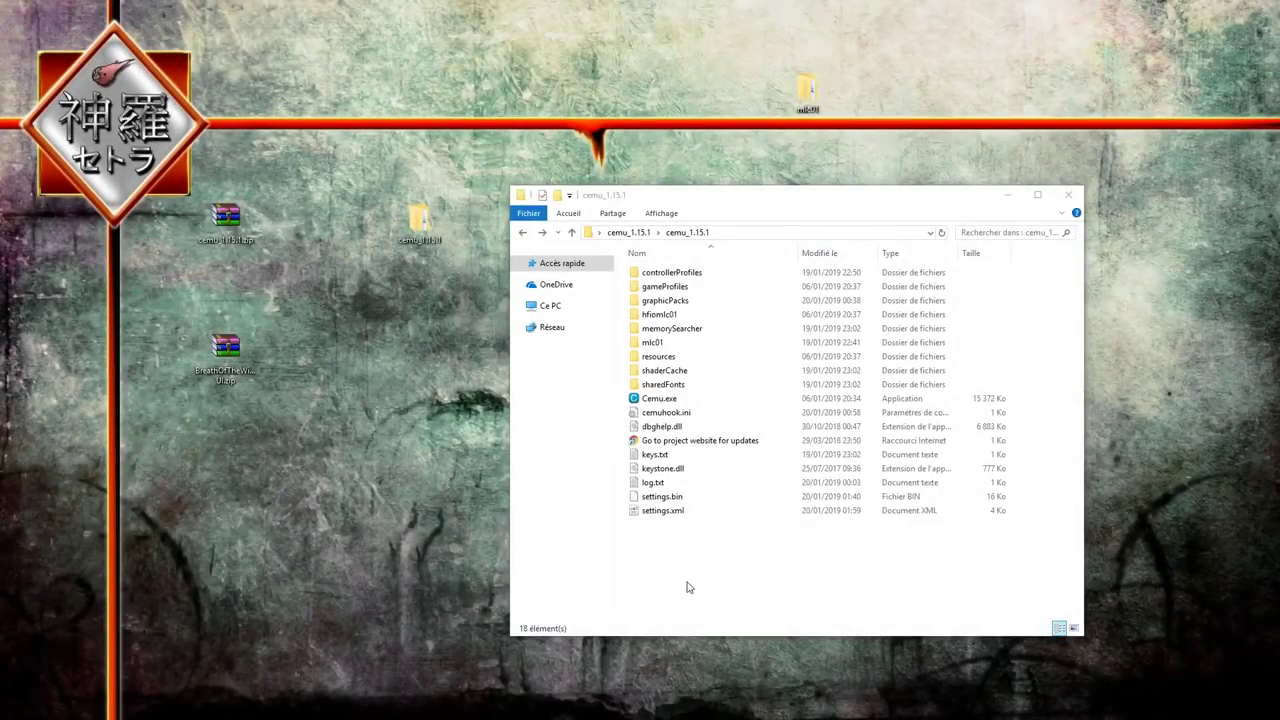
Delete the BreathOfTheWild_LwzxNullCheck folder from Cemu's graphicPacks folder
{"action": "left_click_drag", "start_coordinate": [226, 350], "coordinate": [357, 358]}
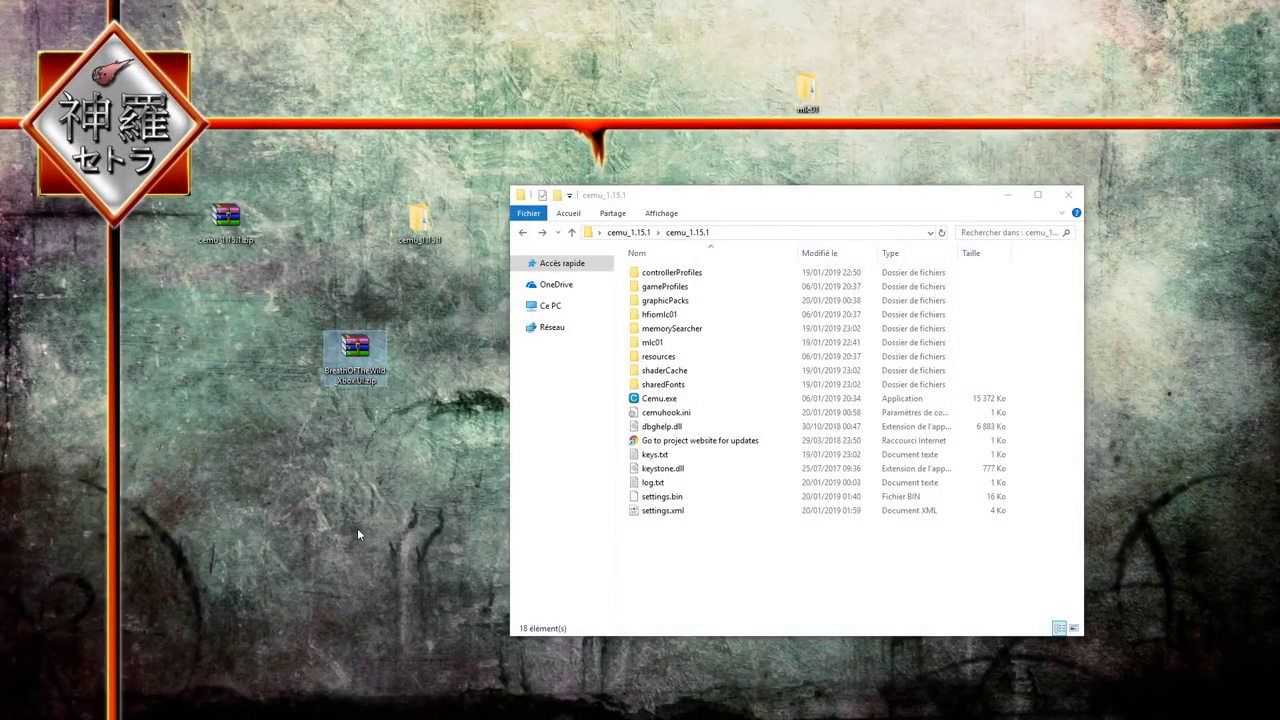
{"action": "double_click", "coordinate": [665, 300]}
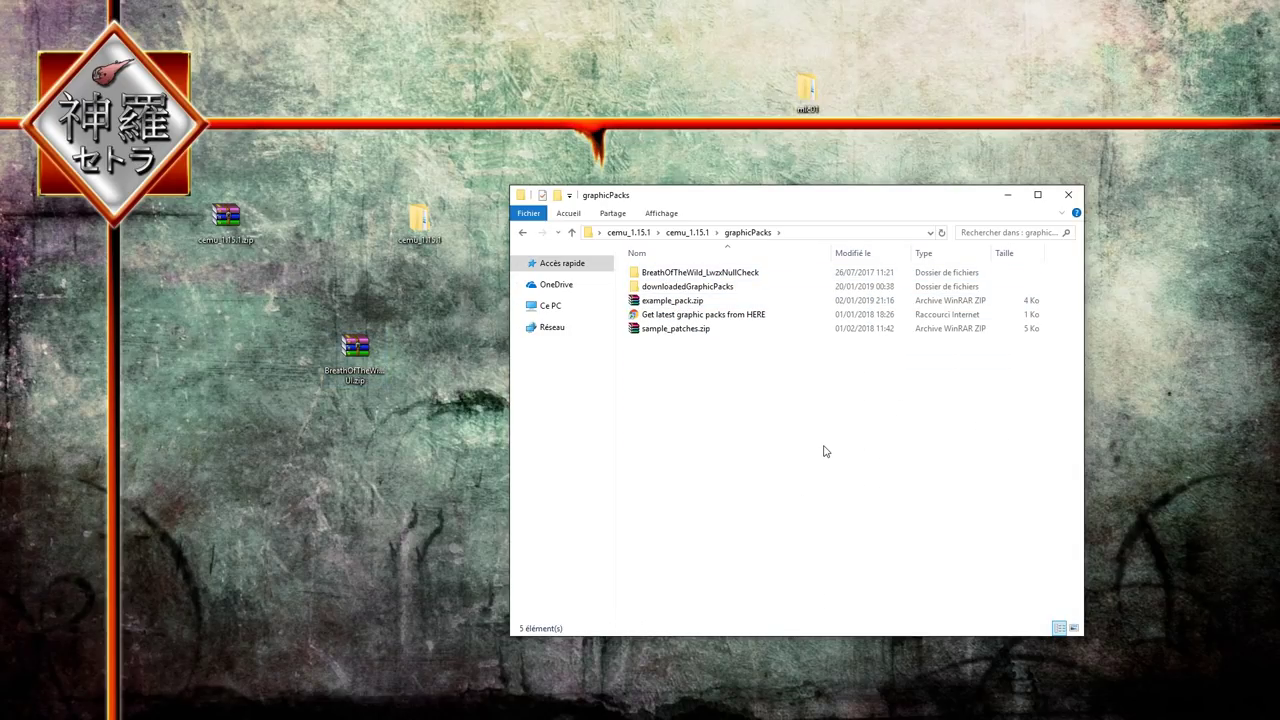
{"action": "left_click", "coordinate": [800, 274]}
{"action": "key", "text": "Delete"}
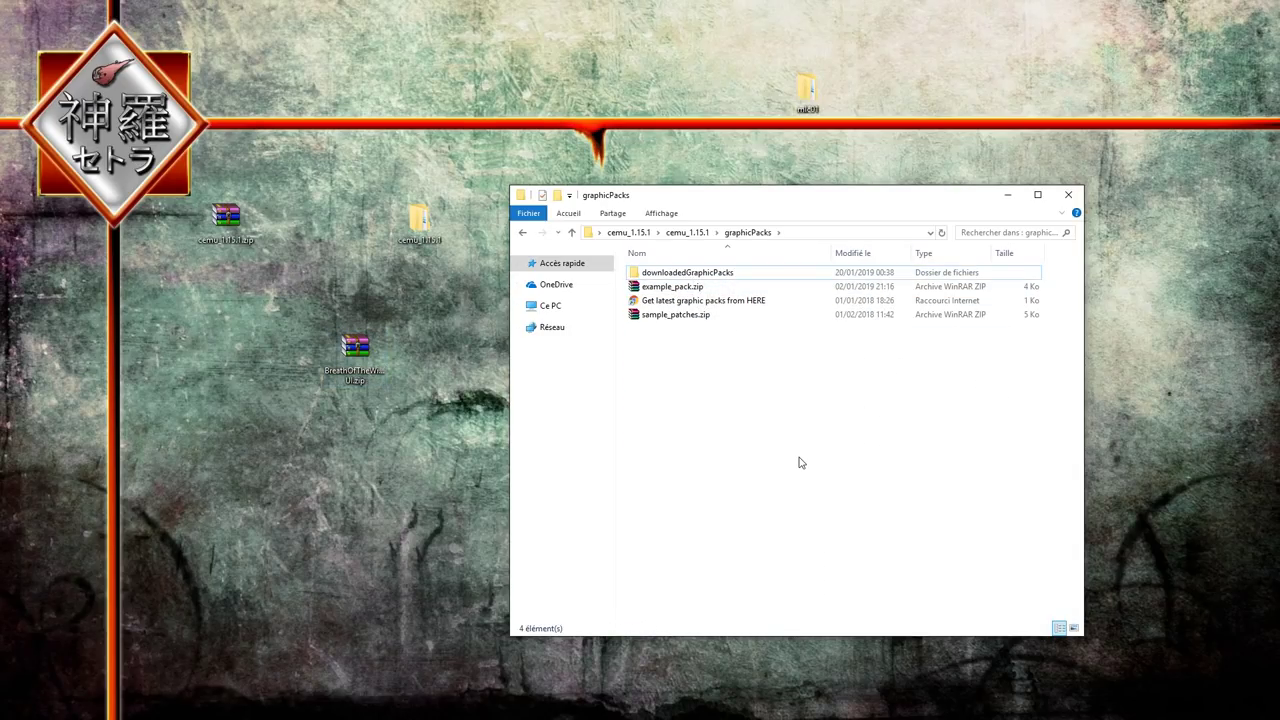
Extract BreathOfTheWild_Xbox UI.zip inside the downloadedGraphicPacks folder and put the archive back on the desktop
{"action": "key", "text": "Return"}
{"action": "mouse_move", "coordinate": [1079, 273]}
{"action": "left_mouse_down"}
{"action": "mouse_move", "coordinate": [1079, 575]}
{"action": "mouse_move", "coordinate": [1079, 265]}
{"action": "left_mouse_up"}
{"action": "left_click_drag", "start_coordinate": [355, 347], "coordinate": [1057, 380]}
{"action": "right_click", "coordinate": [700, 616]}
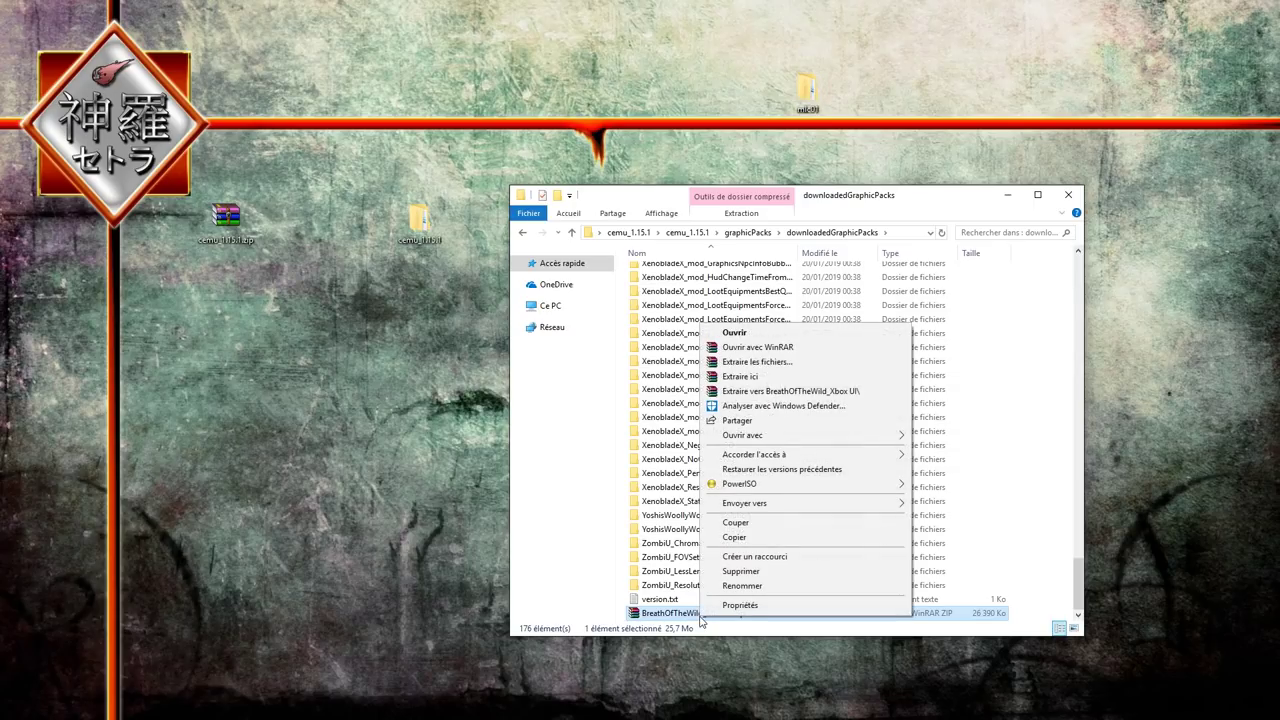
{"action": "left_click", "coordinate": [740, 376]}
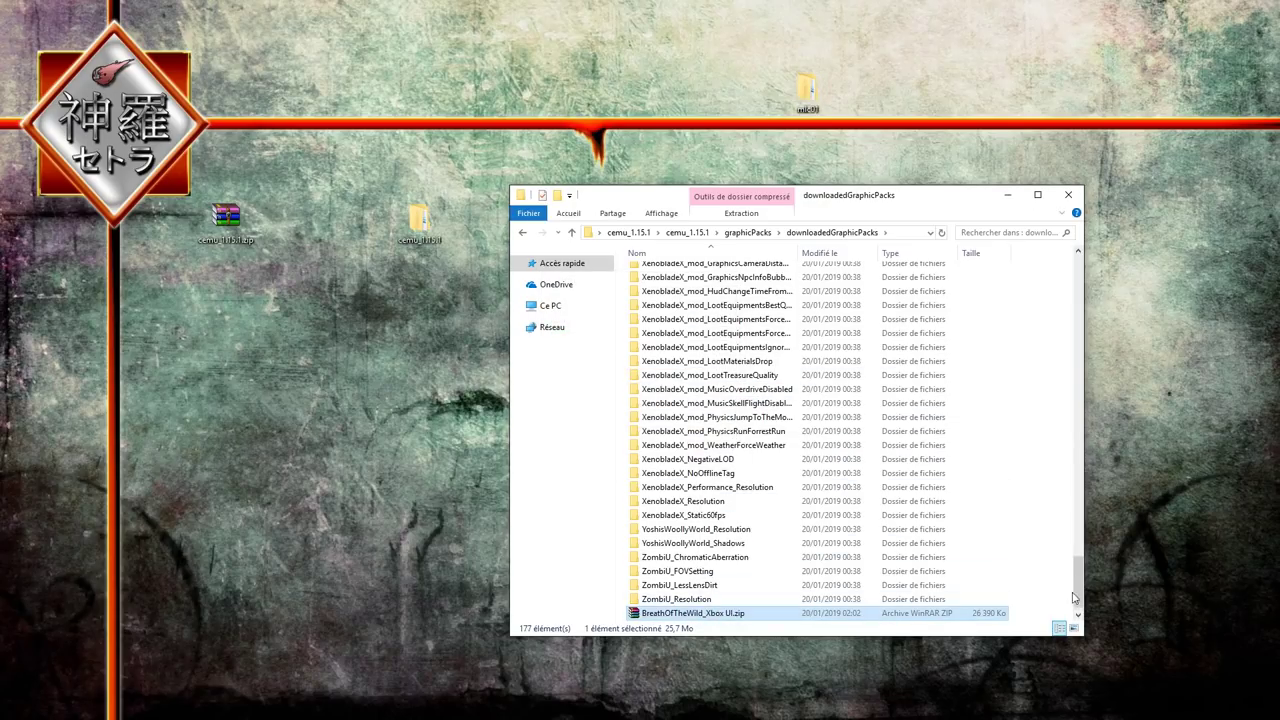
{"action": "left_click_drag", "start_coordinate": [860, 602], "coordinate": [304, 394]}
Locate the extracted BreathOfTheWild_XboxUI folder among the downloaded graphic packs
{"action": "left_click_drag", "start_coordinate": [1072, 583], "coordinate": [1068, 276]}
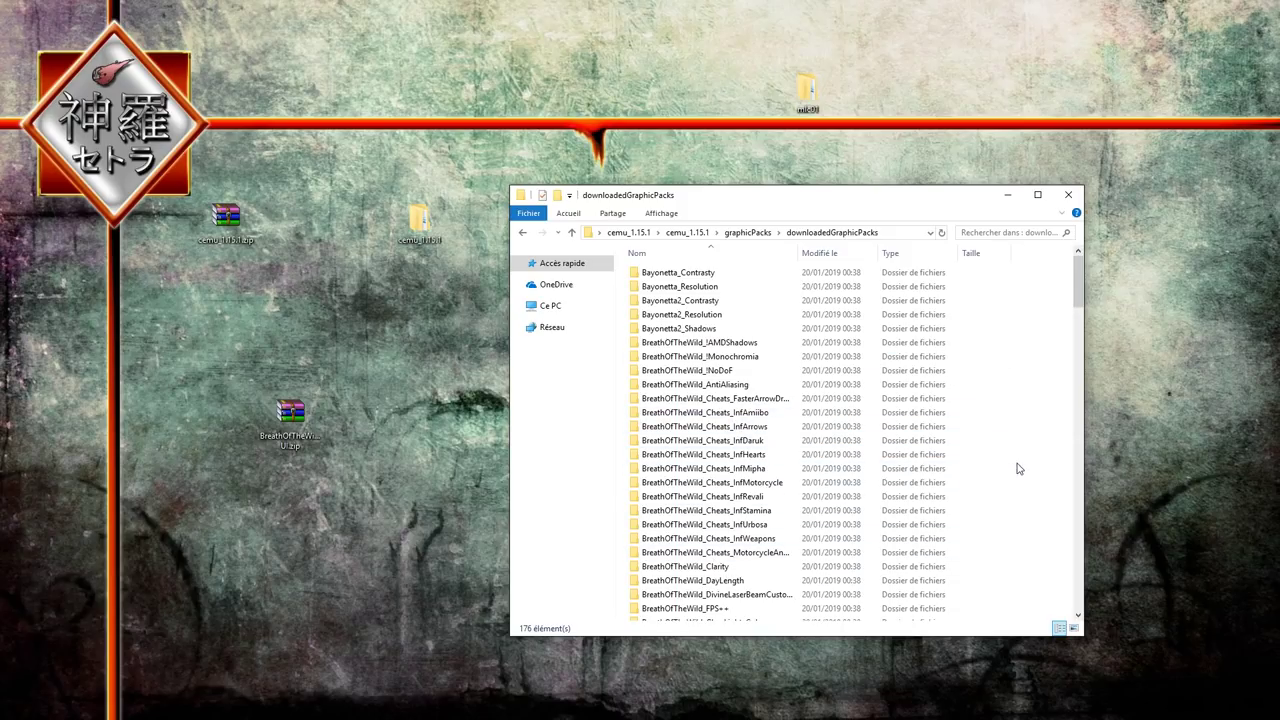
{"action": "scroll", "coordinate": [740, 520], "scroll_direction": "down", "scroll_amount": 4}
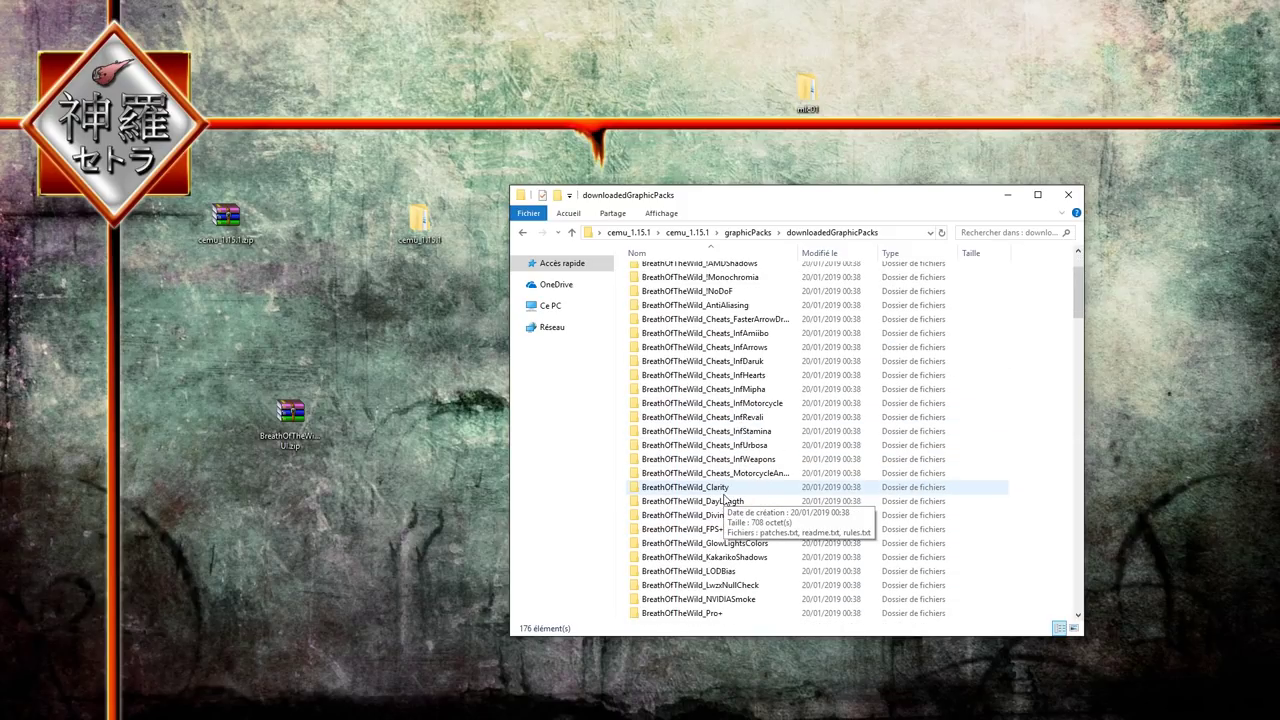
{"action": "scroll", "coordinate": [724, 500], "scroll_direction": "down", "scroll_amount": 1}
{"action": "left_click", "coordinate": [688, 558]}
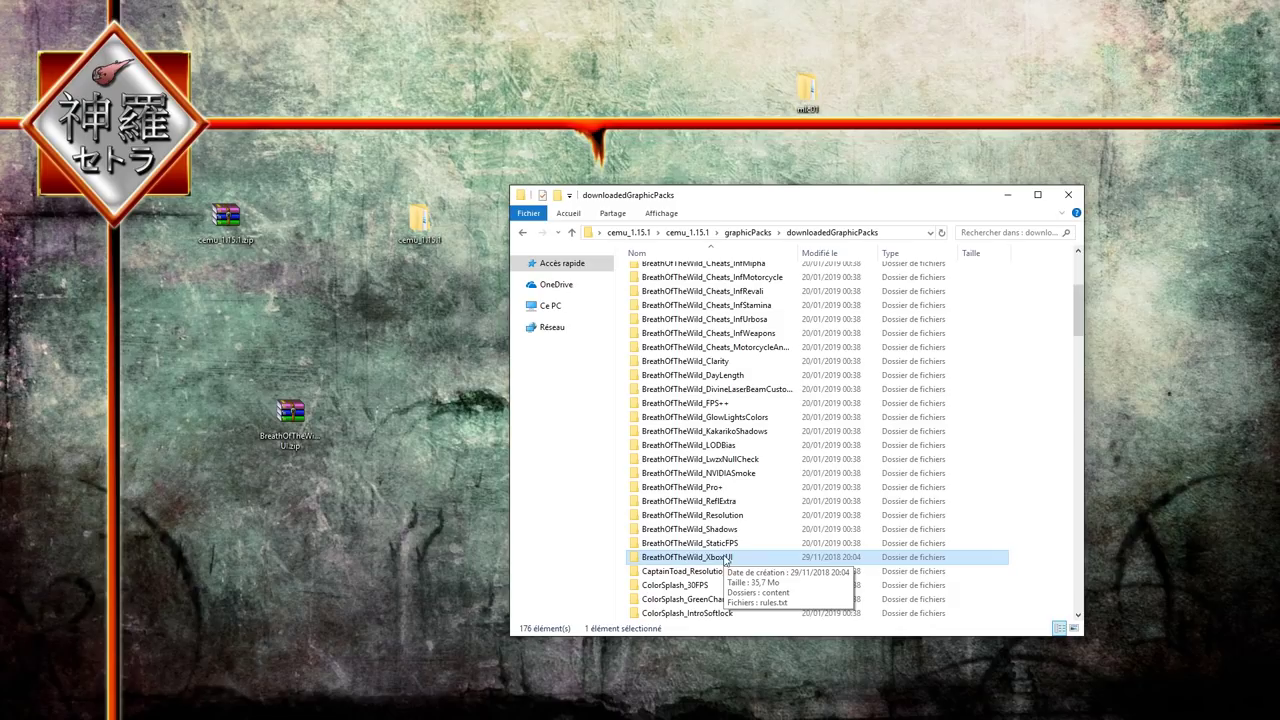
Return to the cemu_1.15.1 folder and launch Cemu.exe
{"action": "left_click", "coordinate": [522, 232]}
{"action": "left_click", "coordinate": [522, 232]}
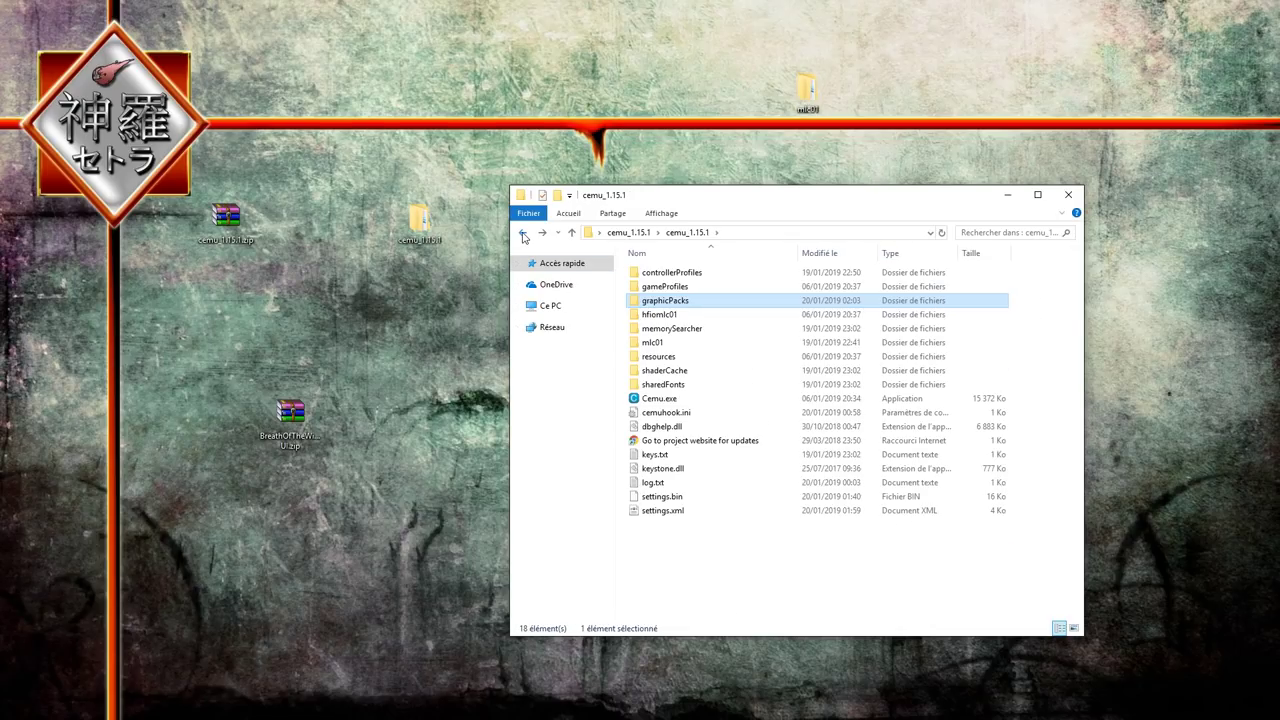
{"action": "double_click", "coordinate": [677, 400]}
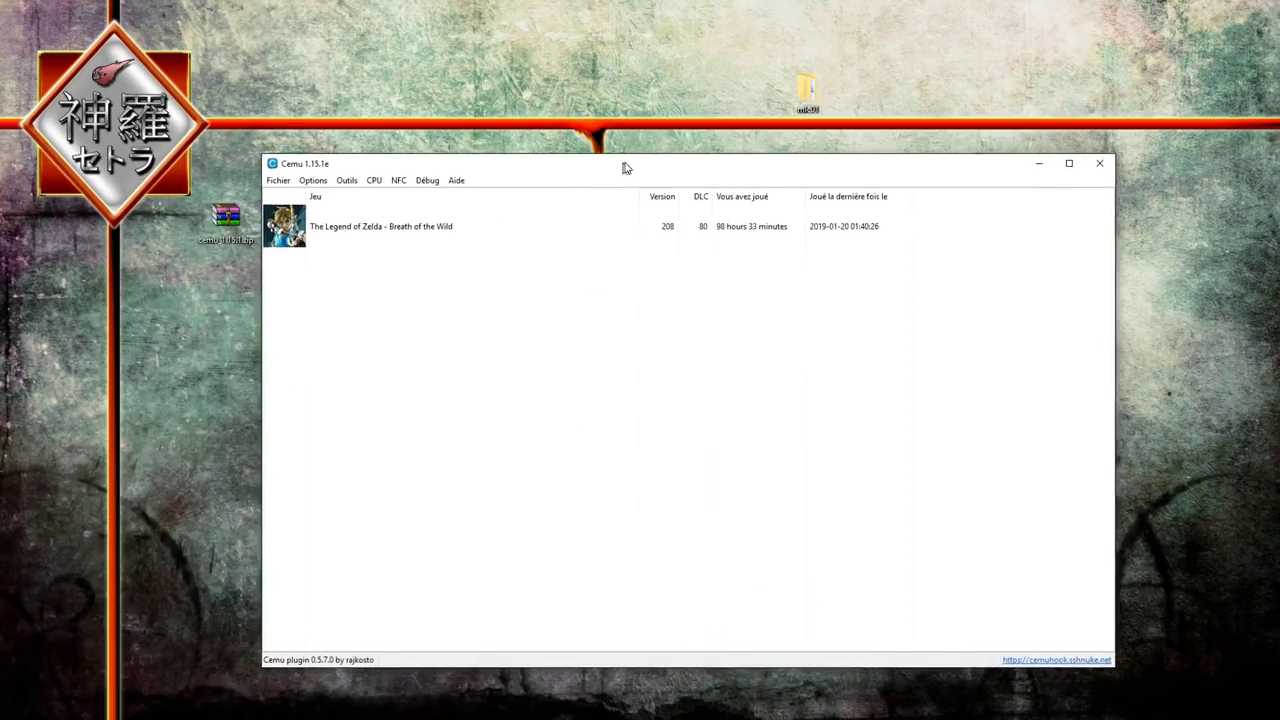
Open Cemu's graphic packs and enable Xbox UI in the Game Mods group of The Legend of Zelda: Breath of the Wild
{"action": "left_click", "coordinate": [318, 181]}
{"action": "left_click", "coordinate": [257, 218]}
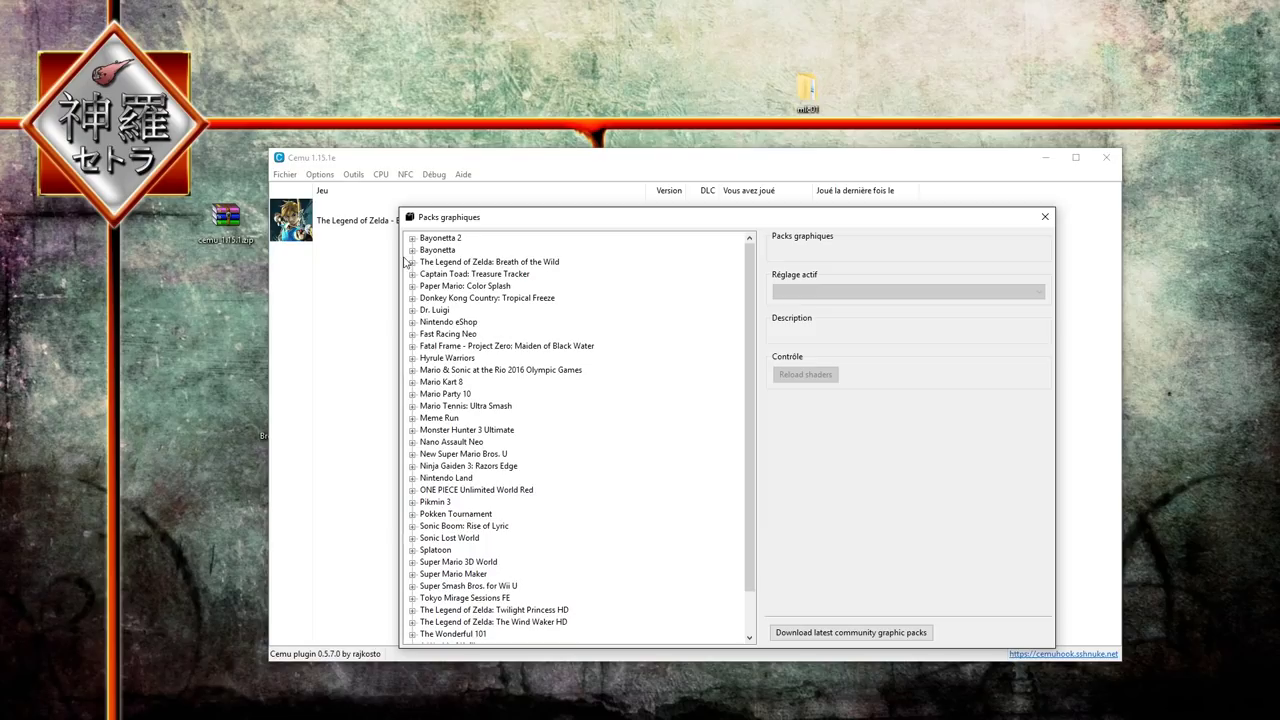
{"action": "left_click", "coordinate": [412, 262]}
{"action": "left_click", "coordinate": [425, 286]}
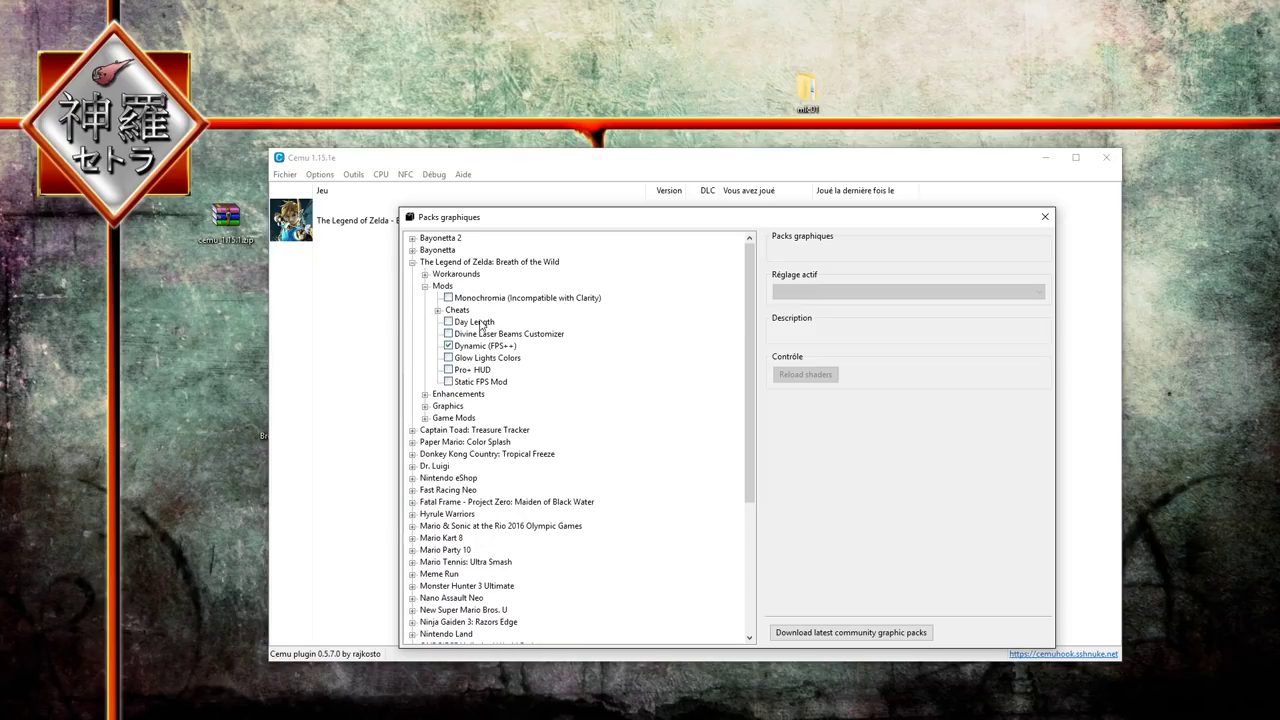
{"action": "left_click", "coordinate": [425, 274]}
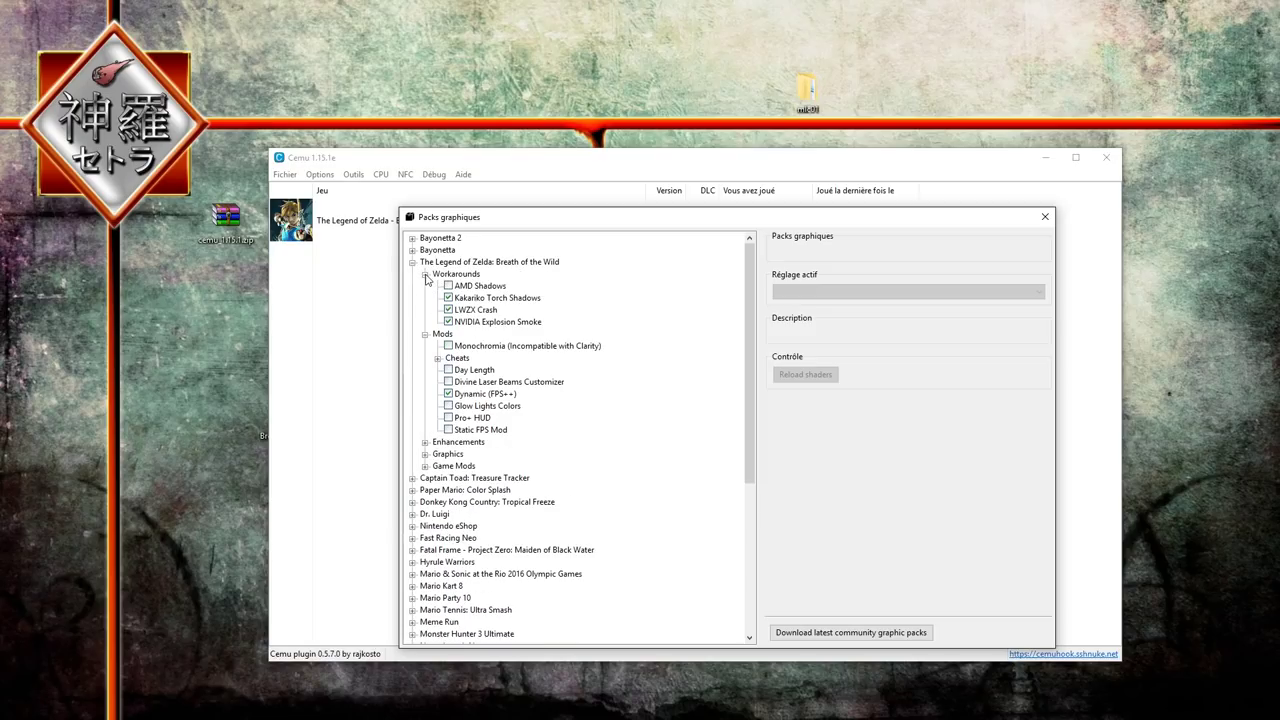
{"action": "left_click", "coordinate": [425, 466]}
{"action": "left_click", "coordinate": [462, 479]}
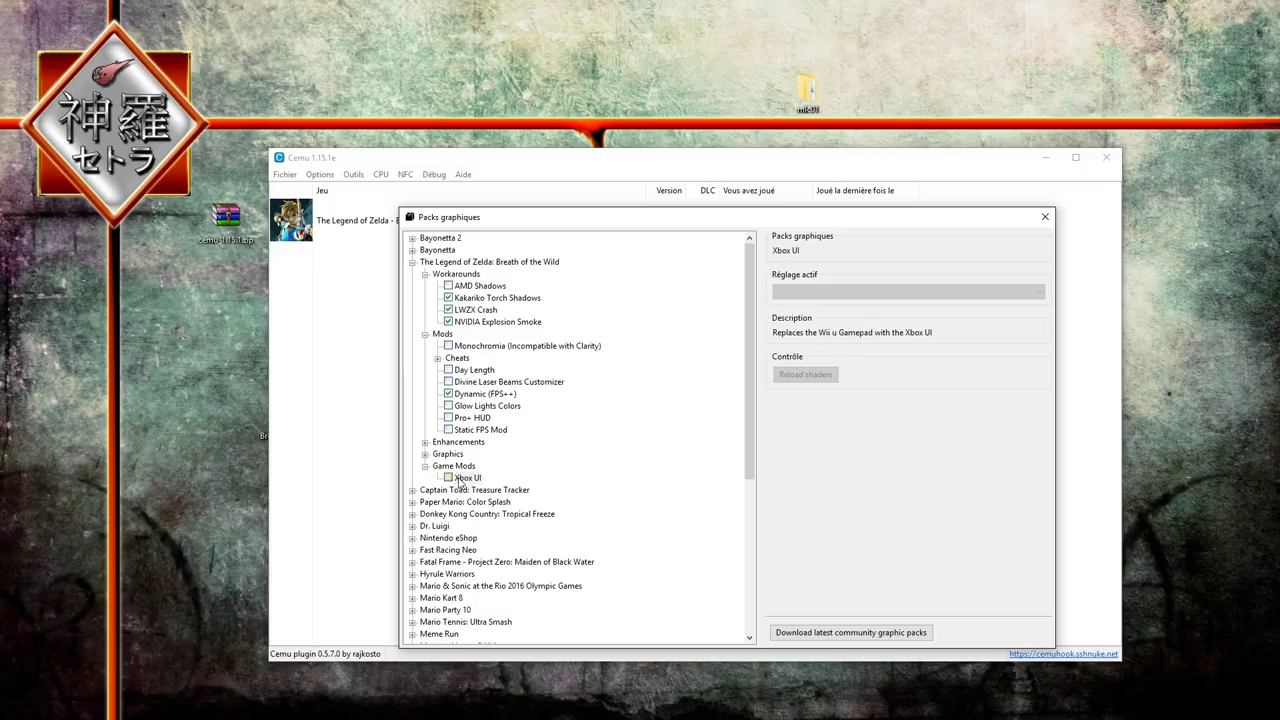
{"action": "left_click", "coordinate": [449, 478]}
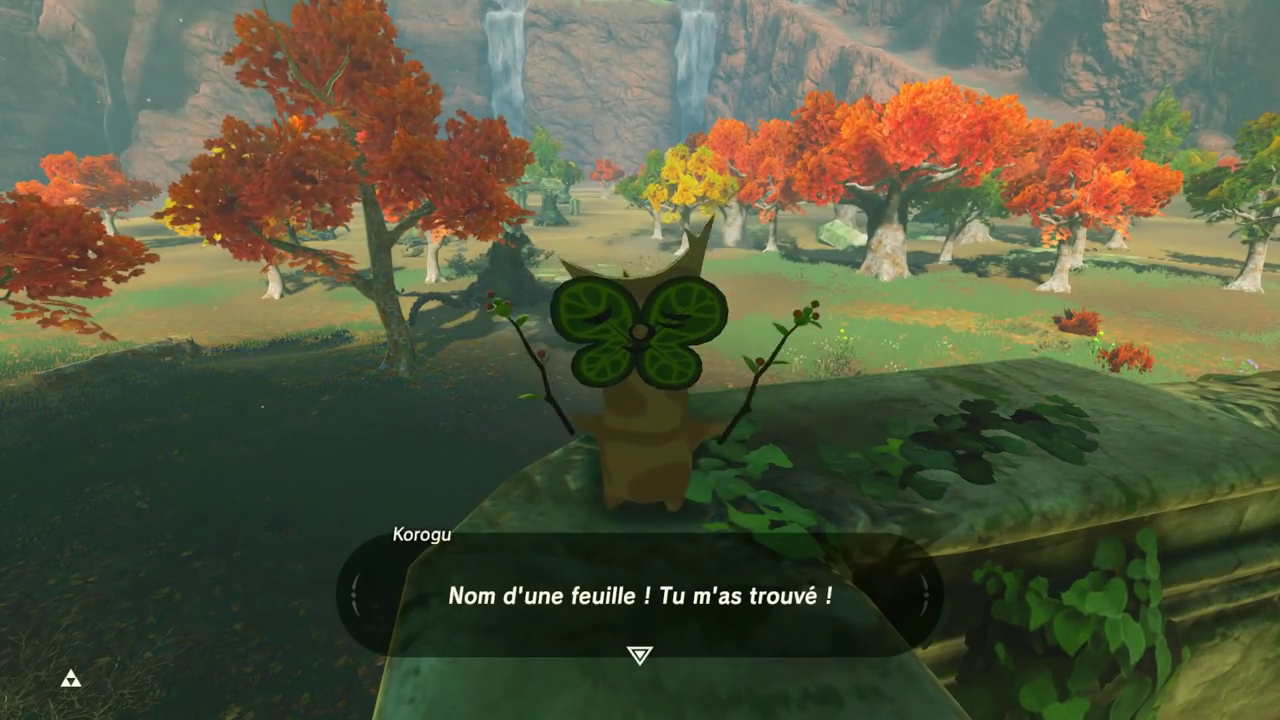
{"action": "key", "text": "Return"}
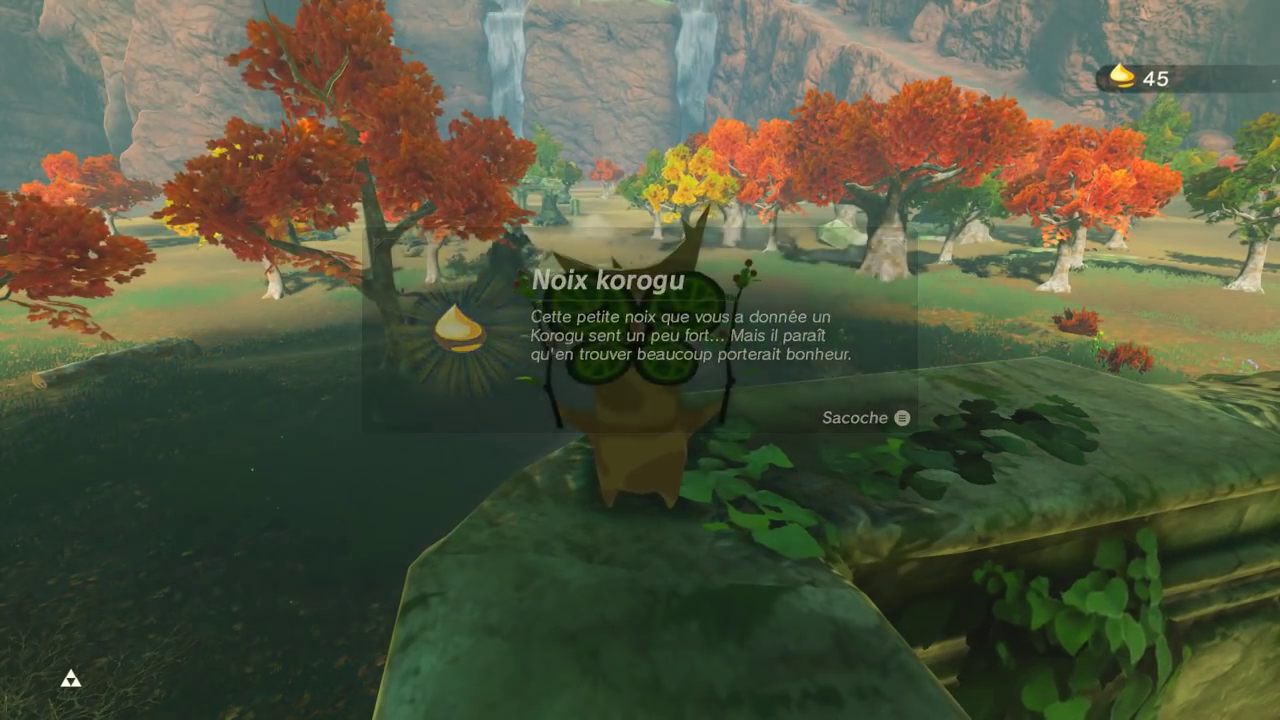